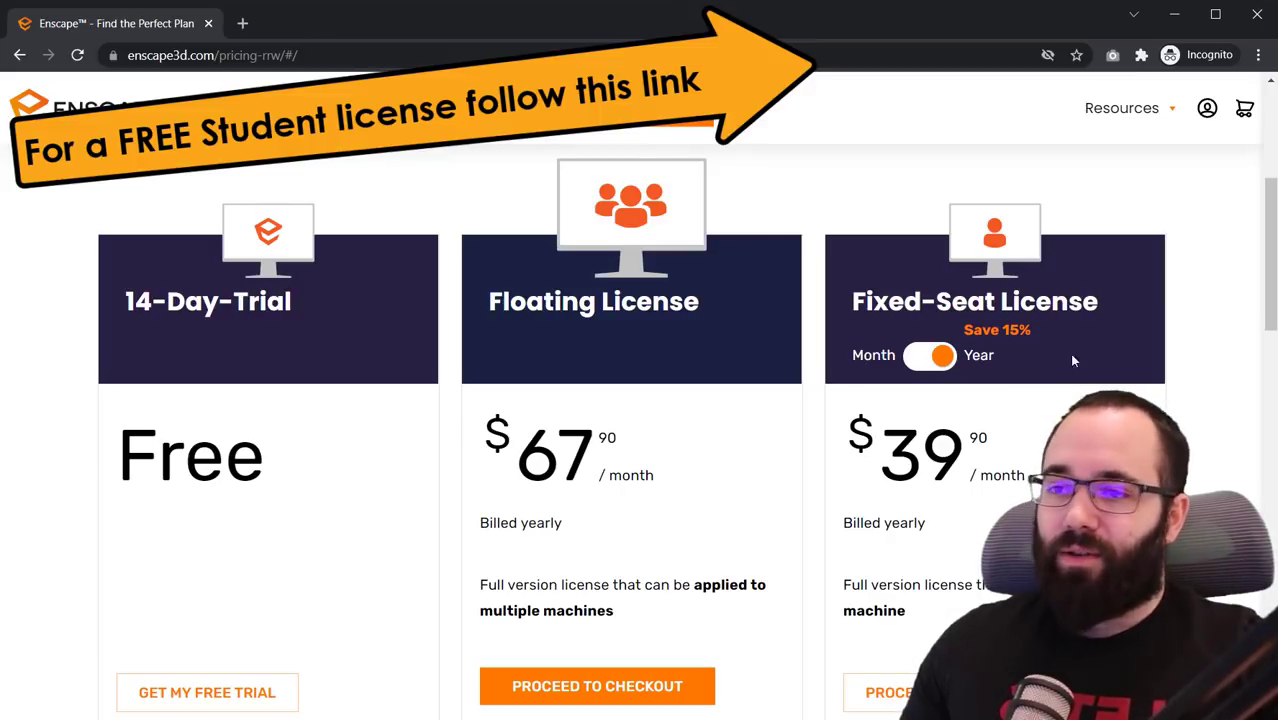
scroll(1008, 430, down, 1)
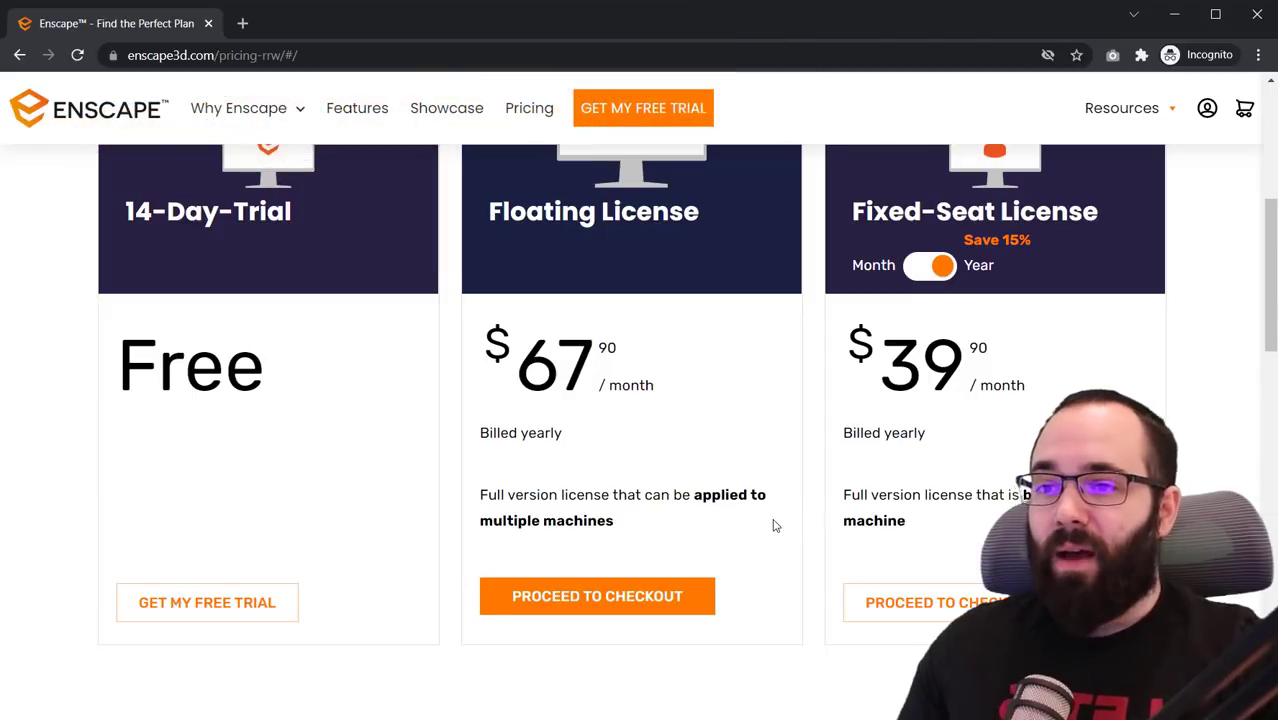
scroll(775, 526, up, 1)
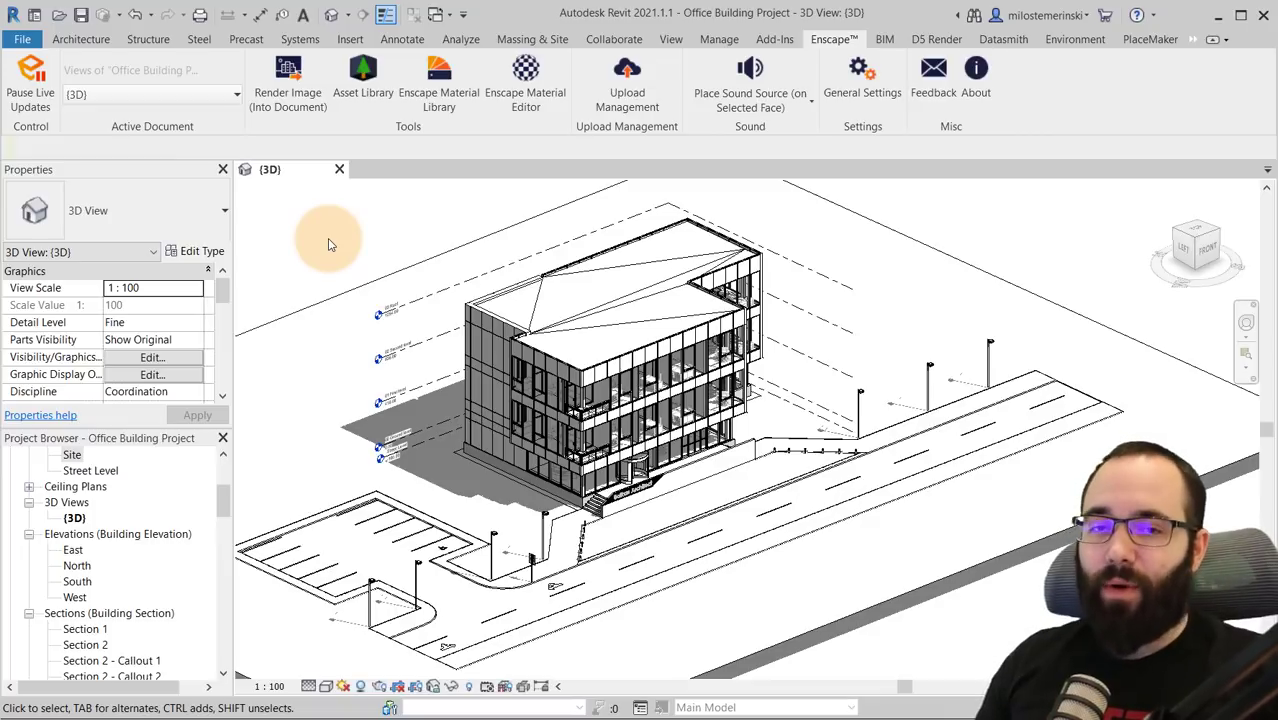
- Open the Enscape asset library and show only the Vehicles category
click(362, 96)
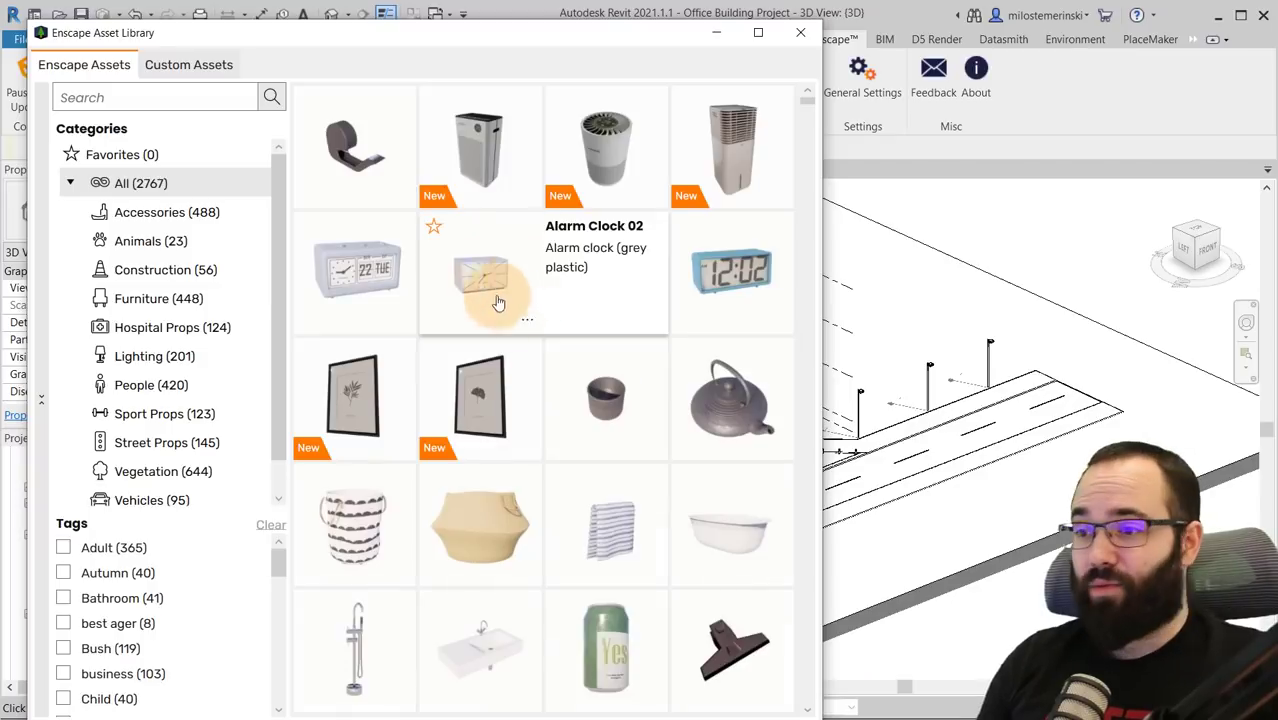
mouse_move(568, 224)
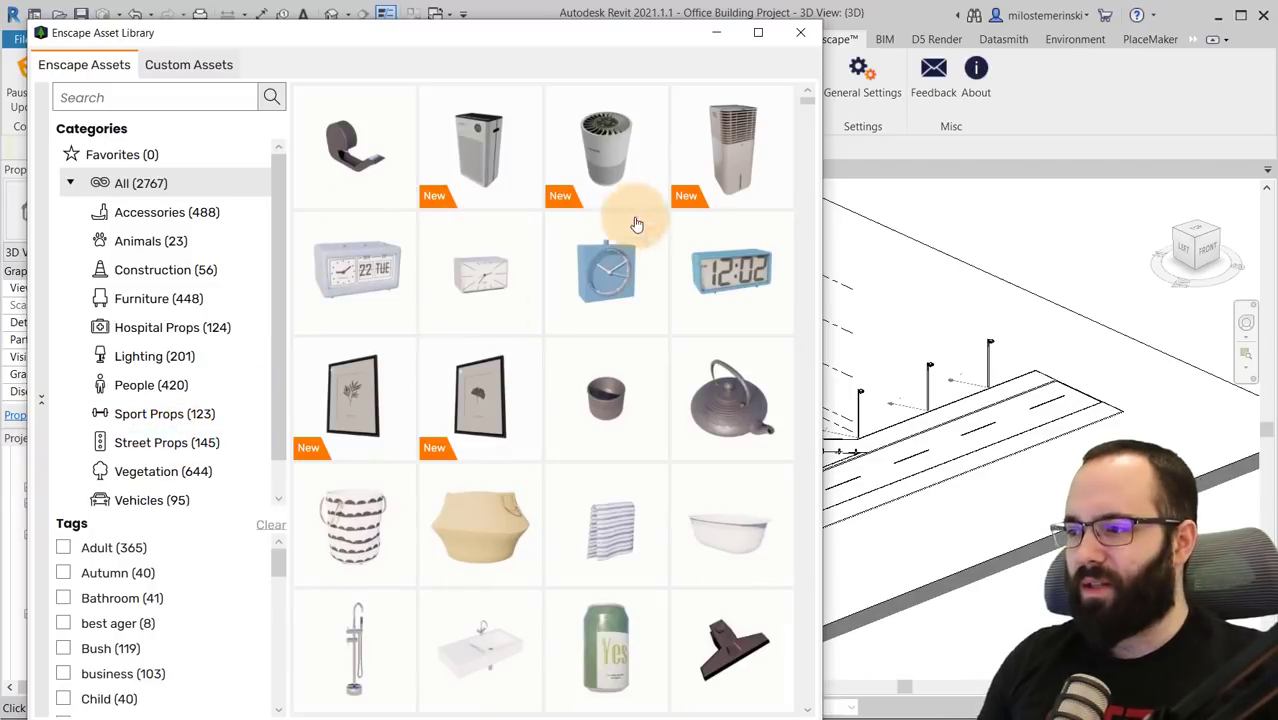
drag(603, 55, 144, 342)
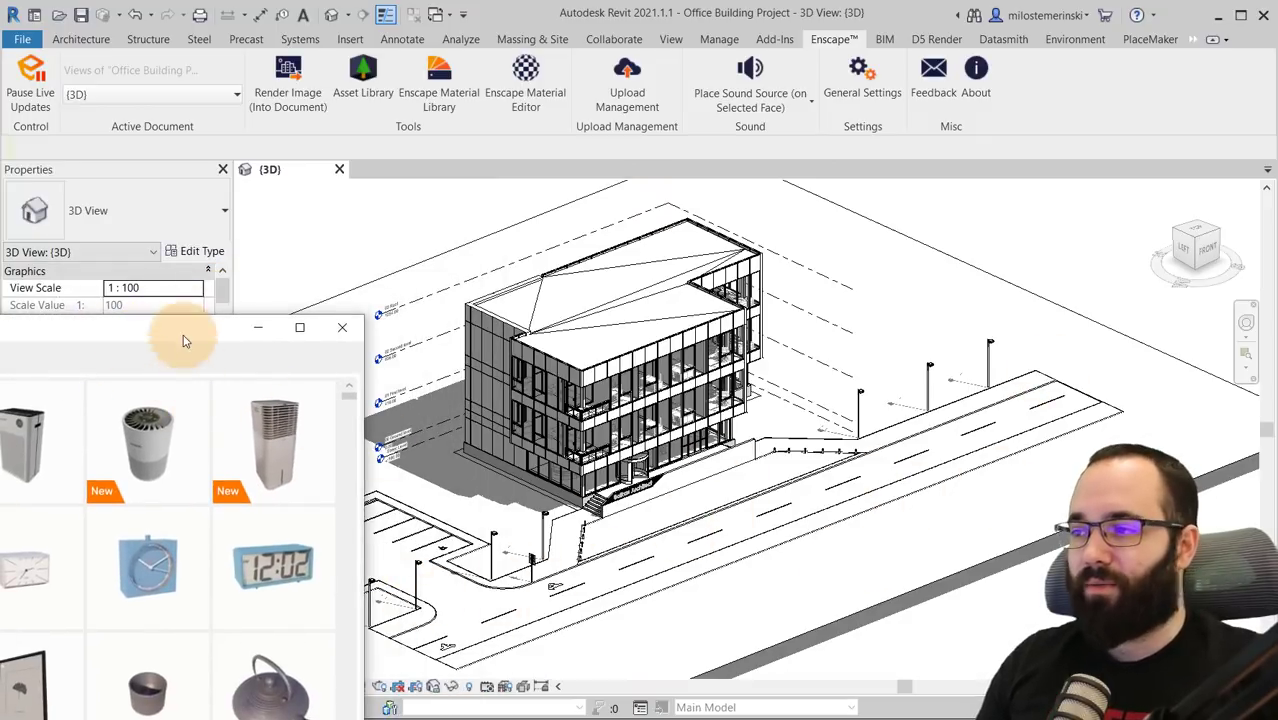
drag(183, 335, 616, 57)
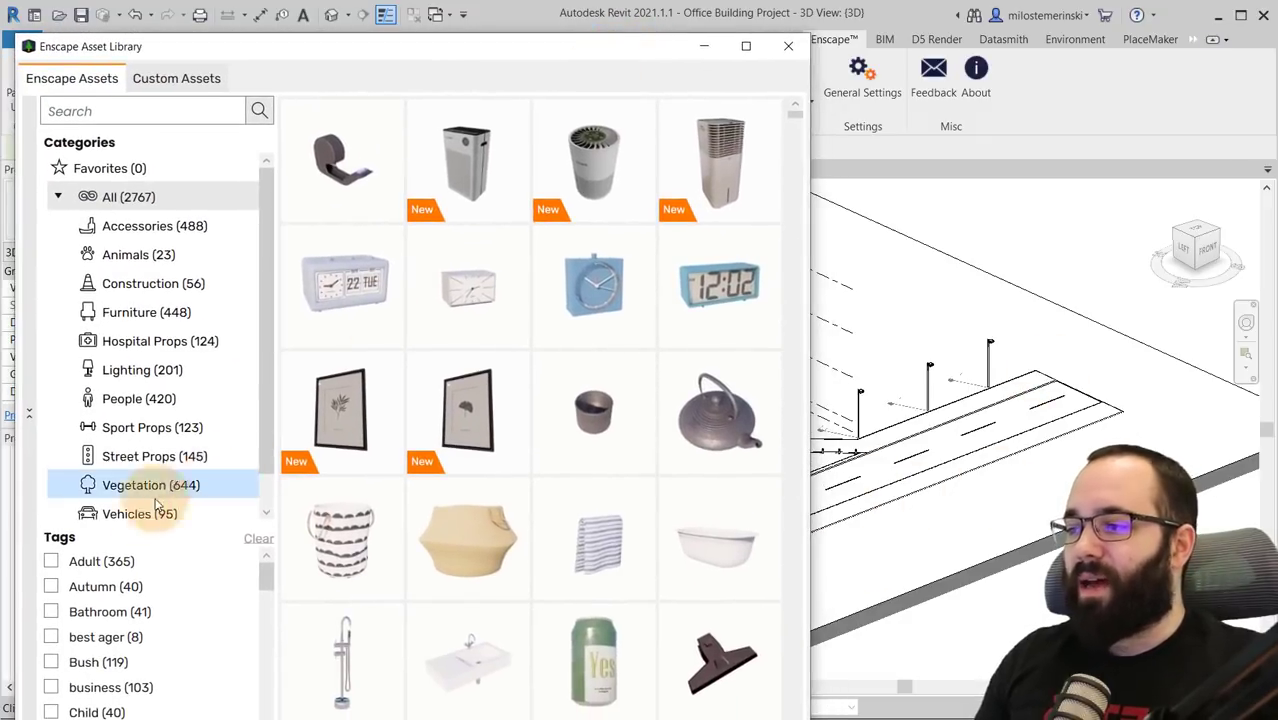
click(123, 513)
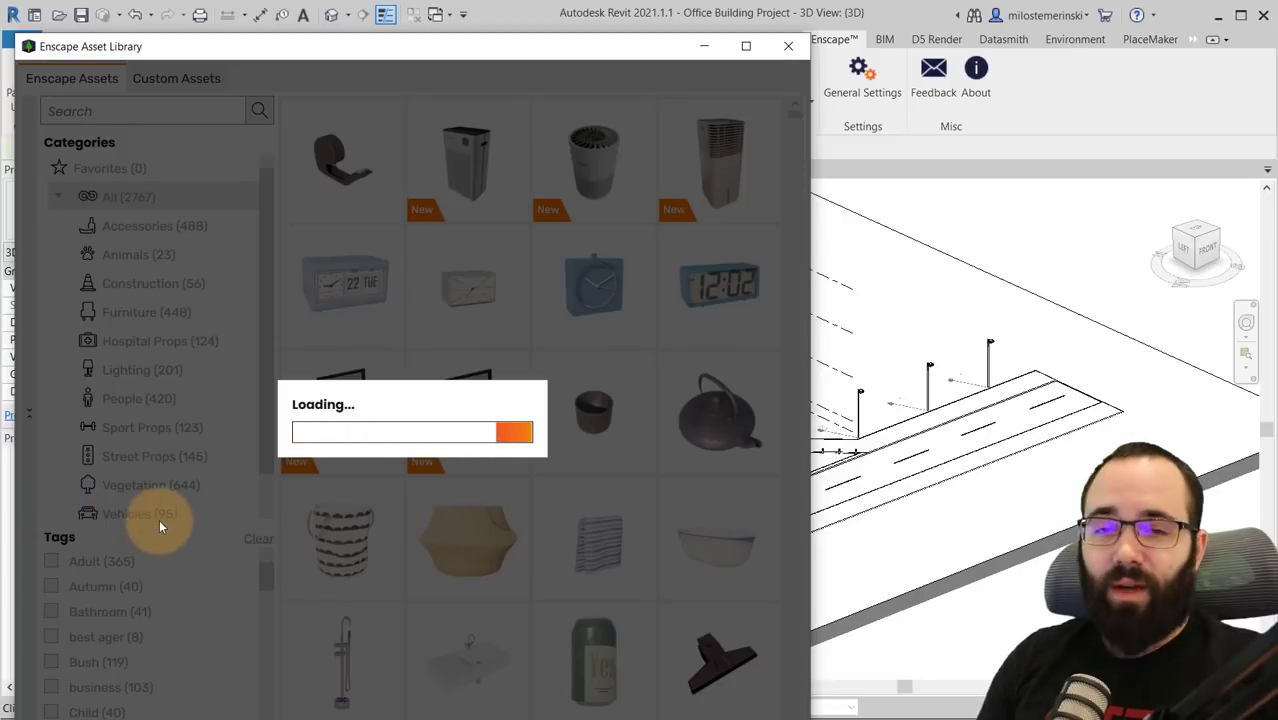
click(567, 227)
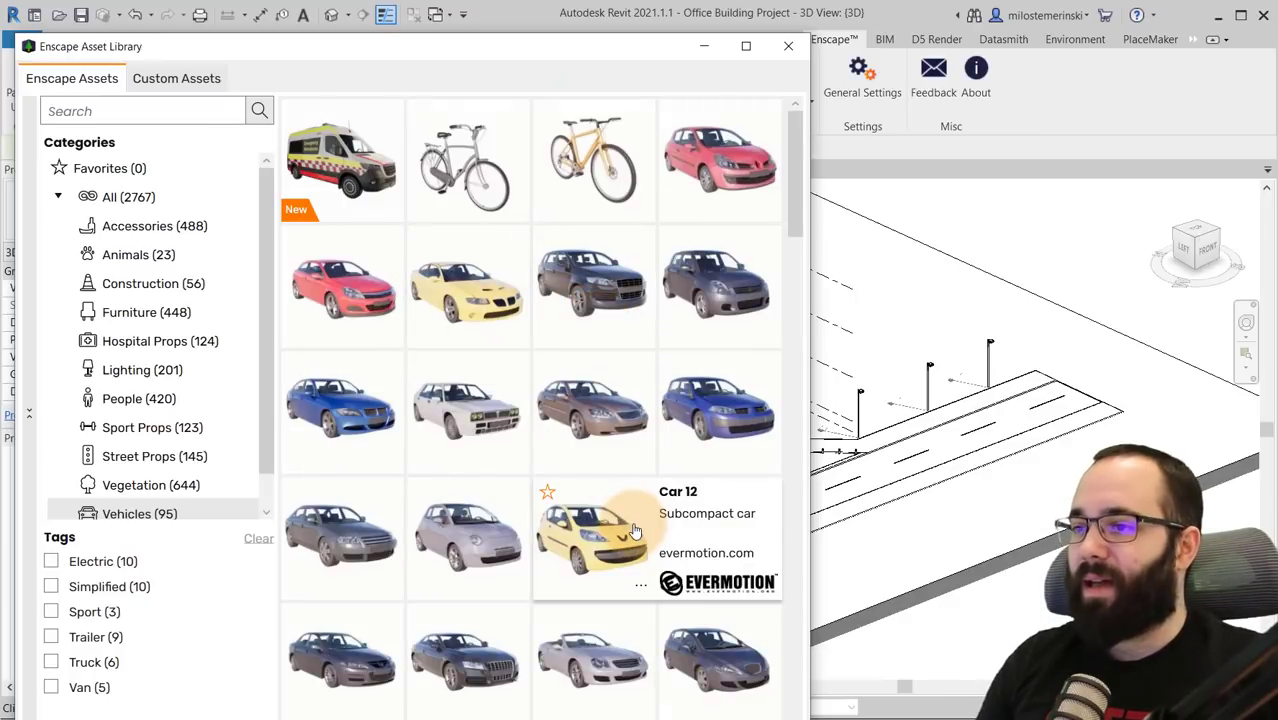
- Place the red Car 01 asset on the road in front of the building, hosted on Street Level
click(713, 182)
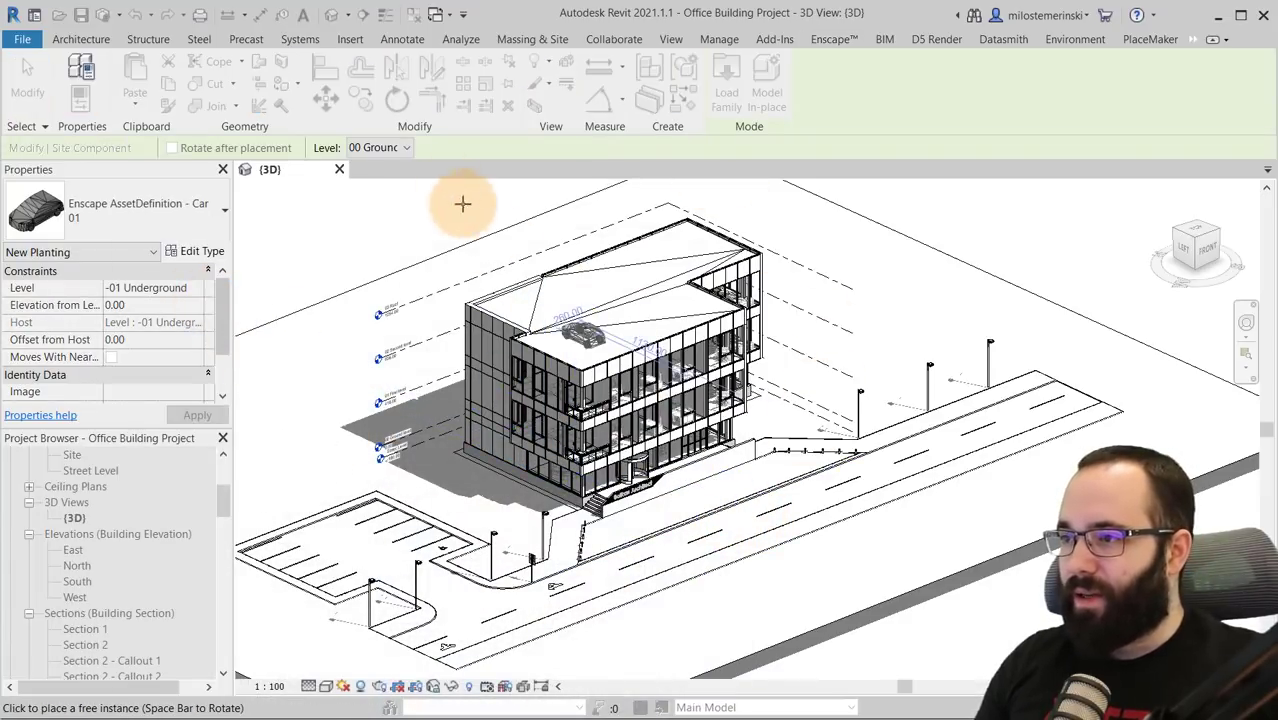
click(403, 148)
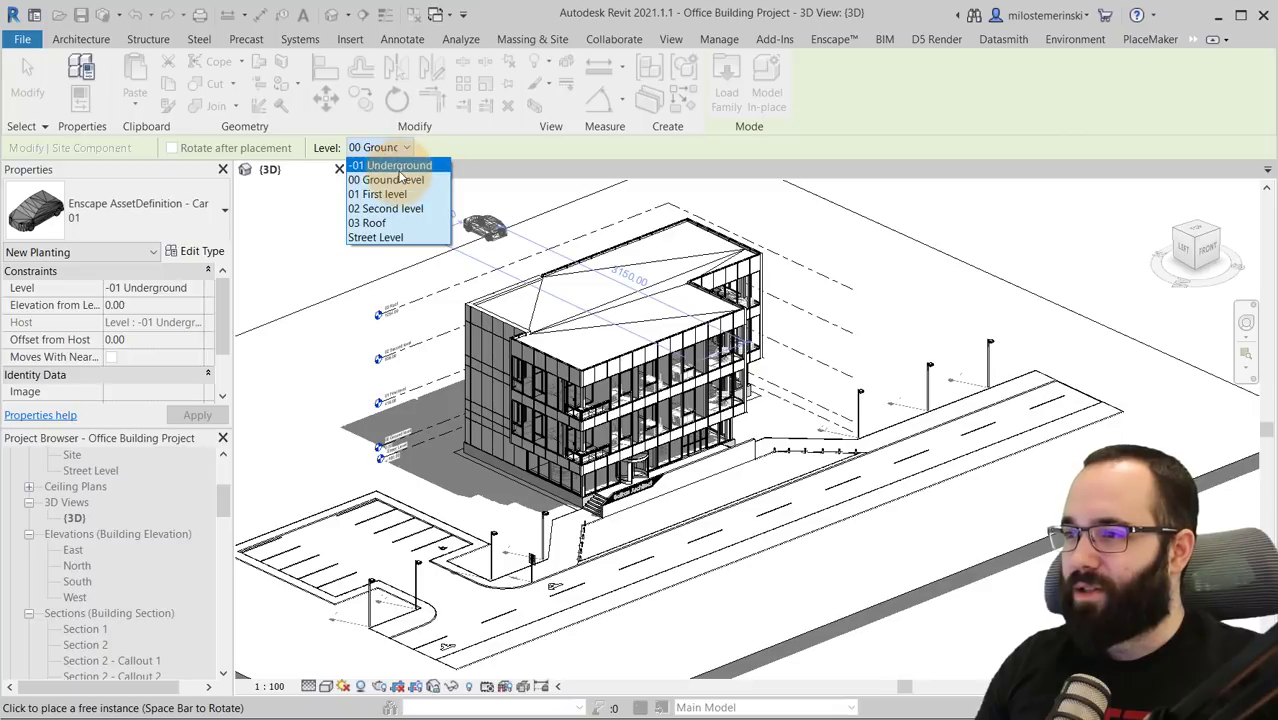
click(375, 237)
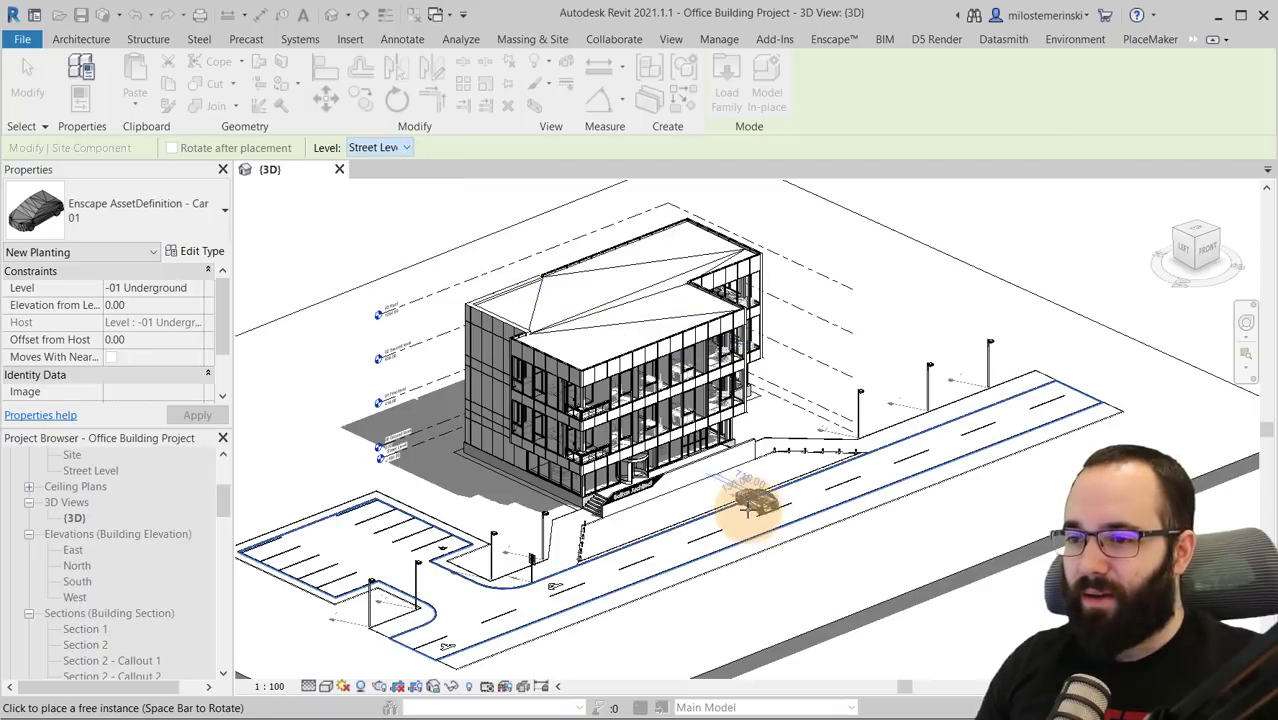
scroll(745, 510, up, 1)
scroll(745, 510, up, 2)
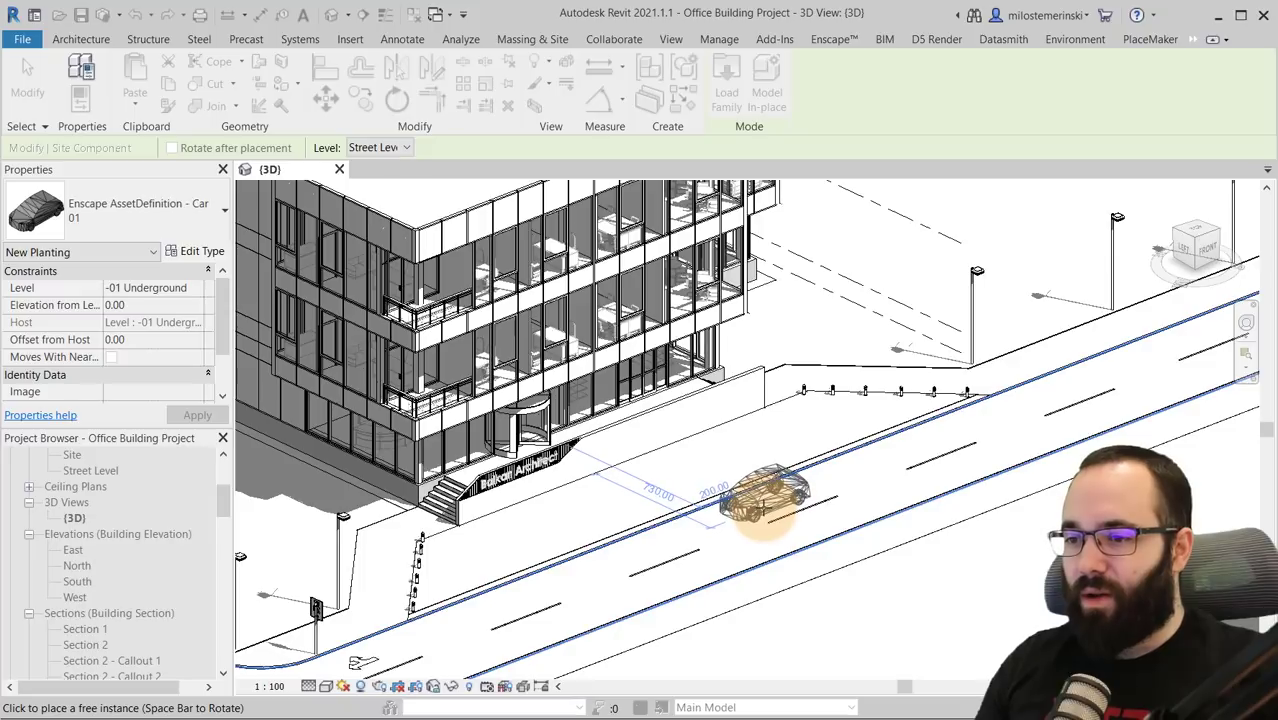
click(760, 515)
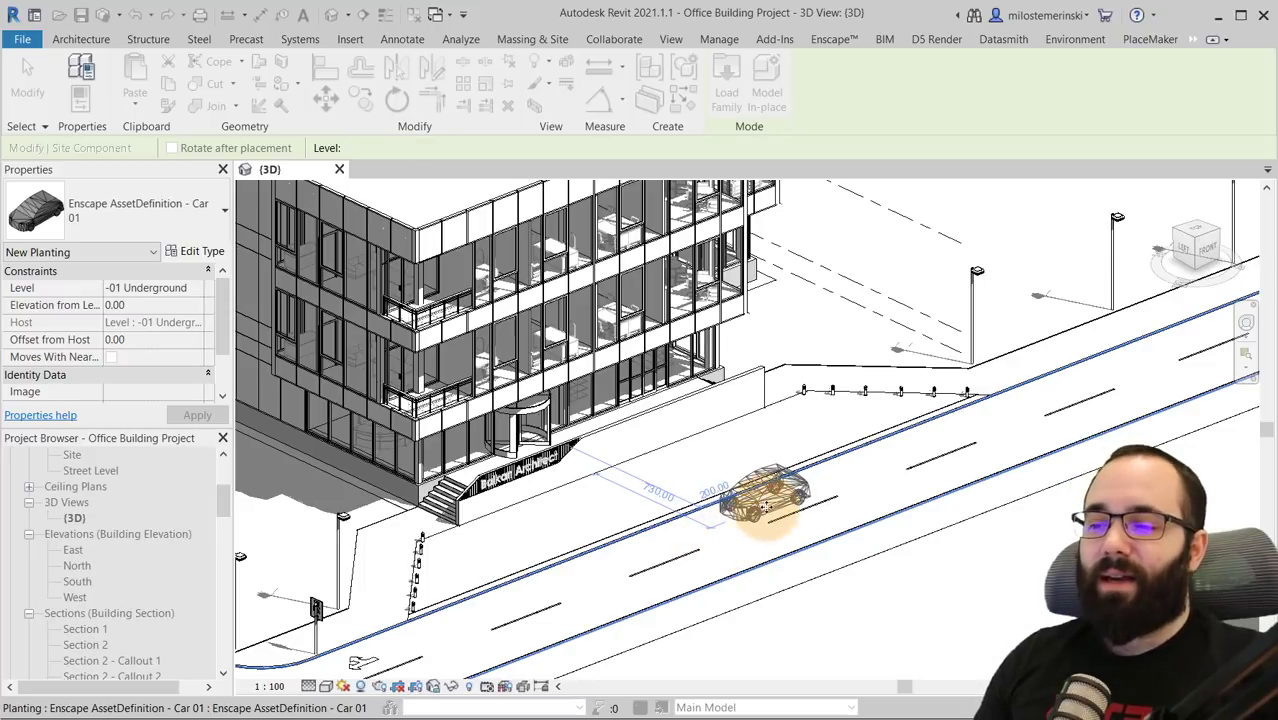
key(Escape)
key(Escape)
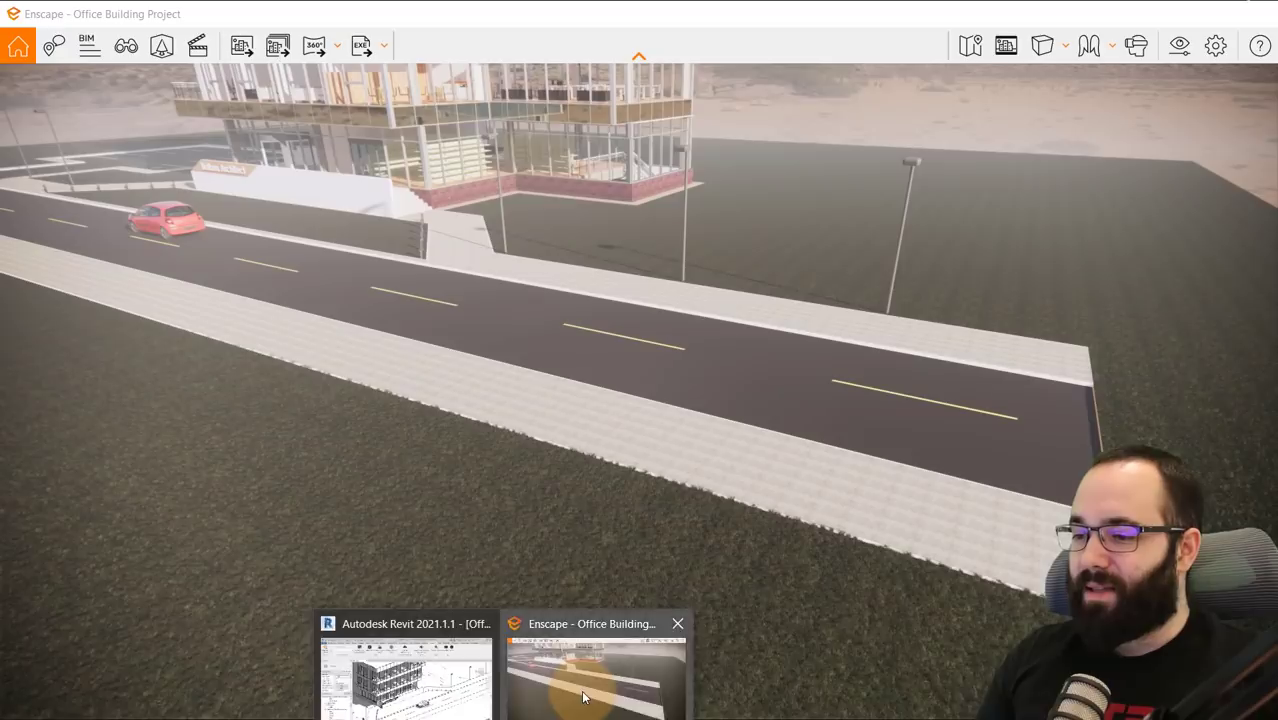
- Switch to the Enscape render window and examine the placed car on the road up close
click(583, 690)
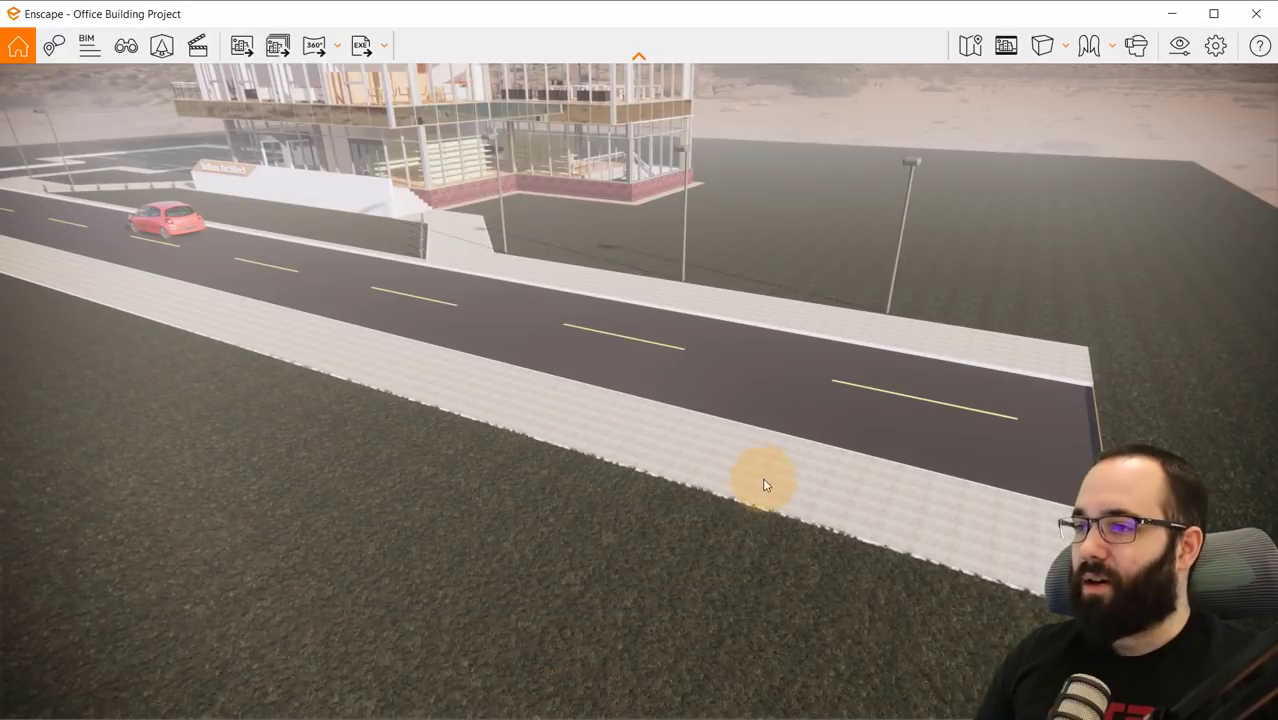
right_drag(785, 461, 785, 460)
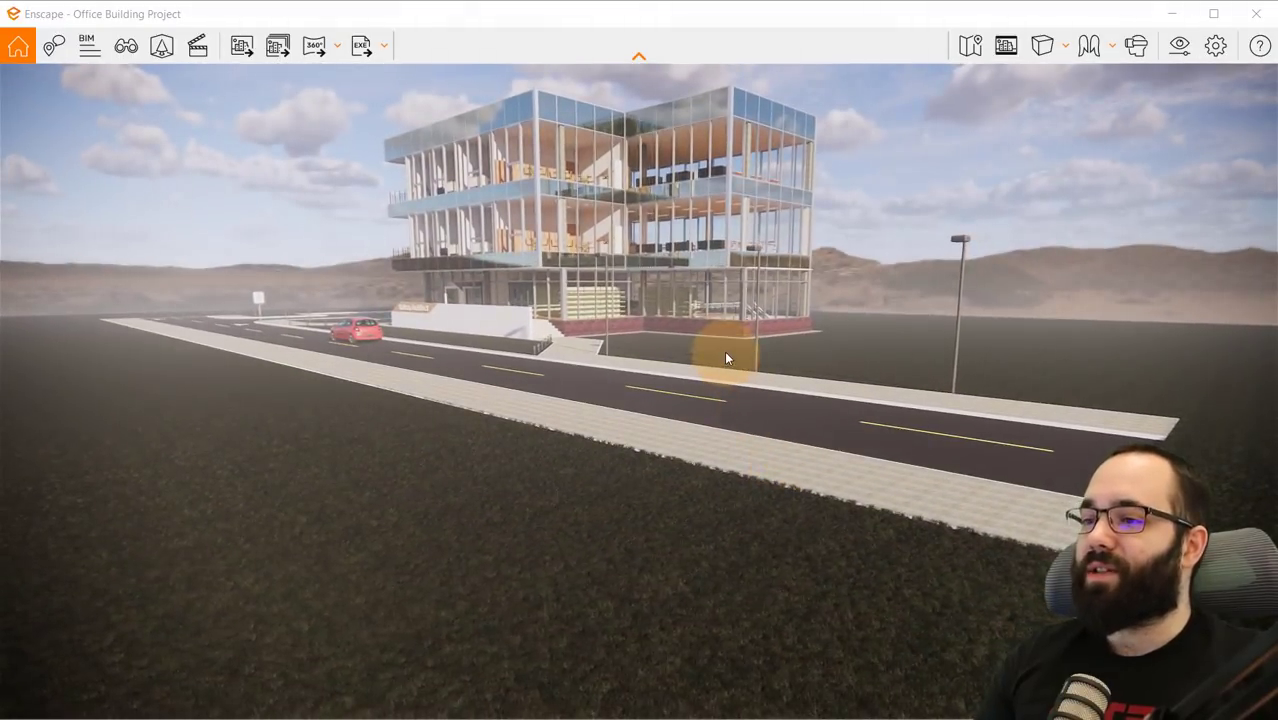
drag(722, 348, 719, 341)
right_drag(719, 341, 456, 433)
scroll(458, 441, up, 5)
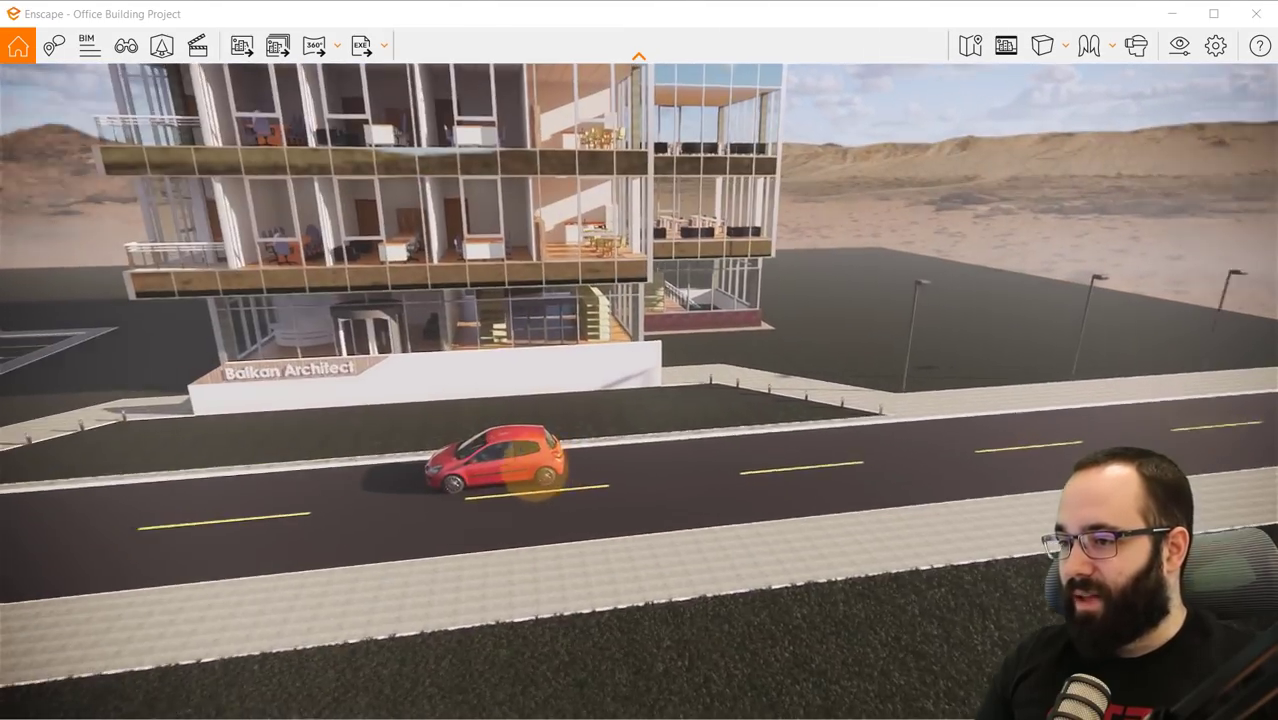
drag(535, 475, 556, 461)
scroll(622, 436, up, 3)
right_drag(556, 458, 807, 334)
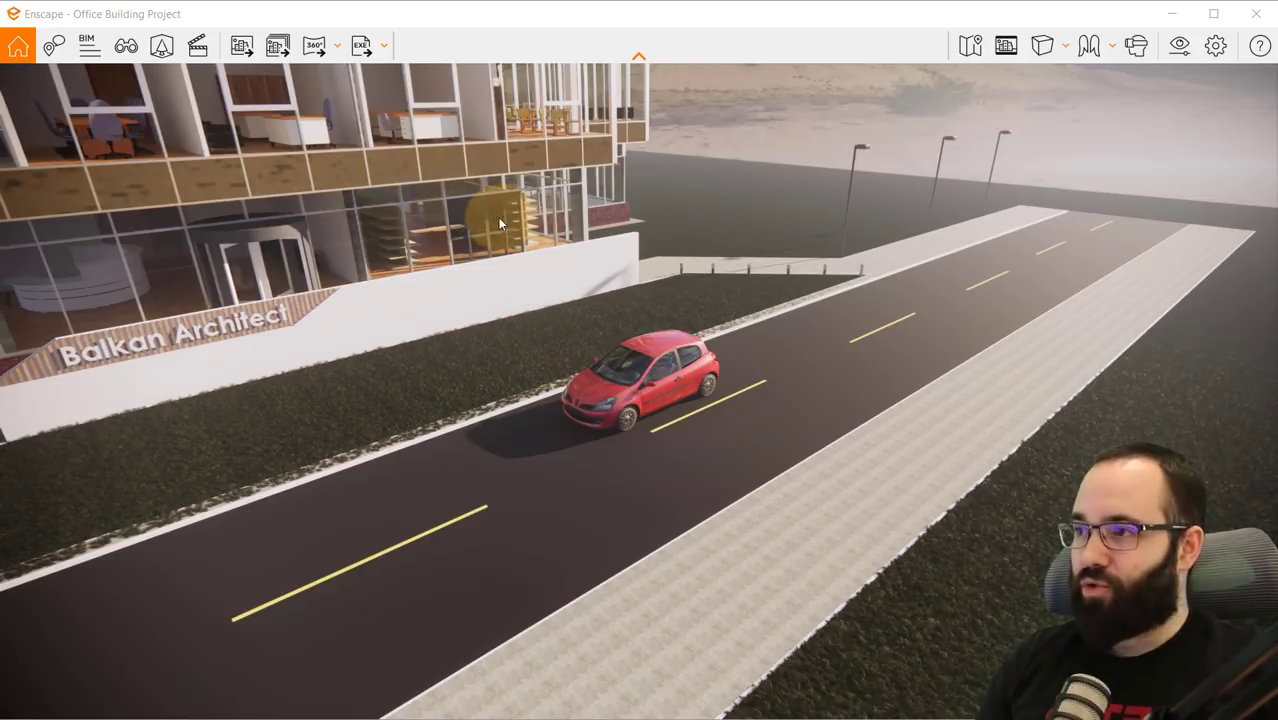
- Open Enscape's own asset library, filter it to People, and place the Aimee 005: Walking figure on the near sidewalk
click(163, 54)
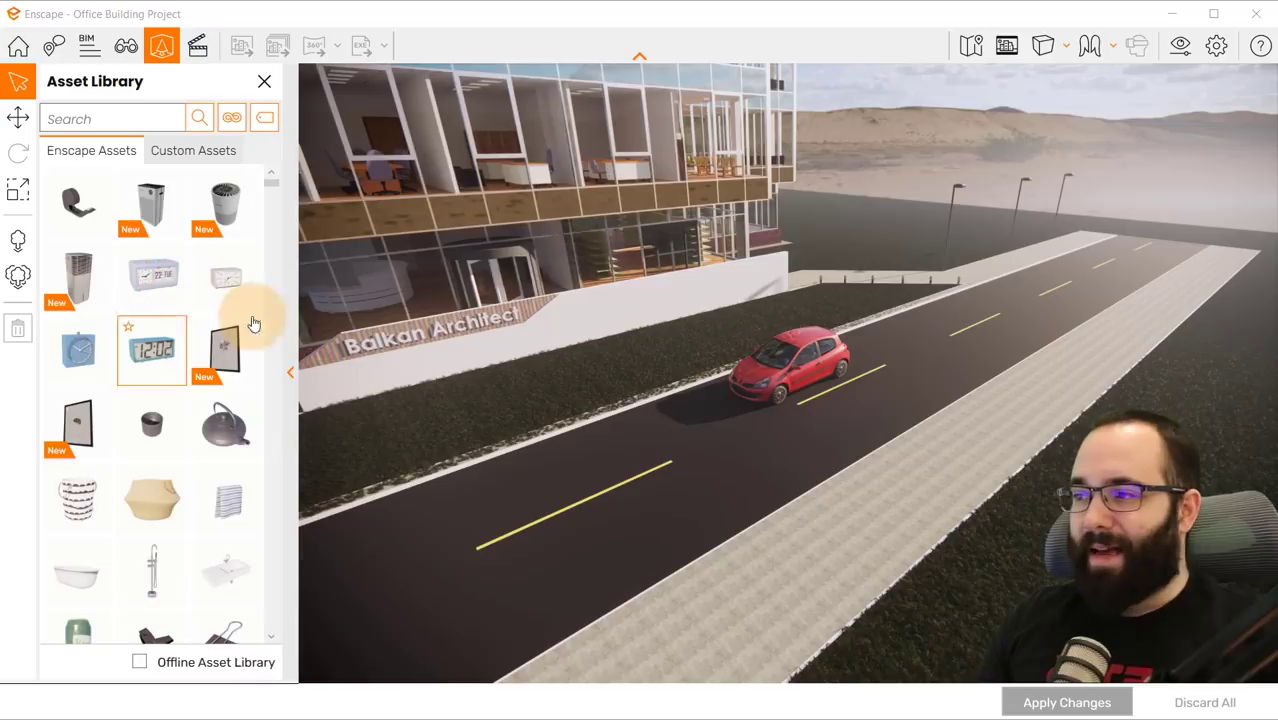
click(232, 119)
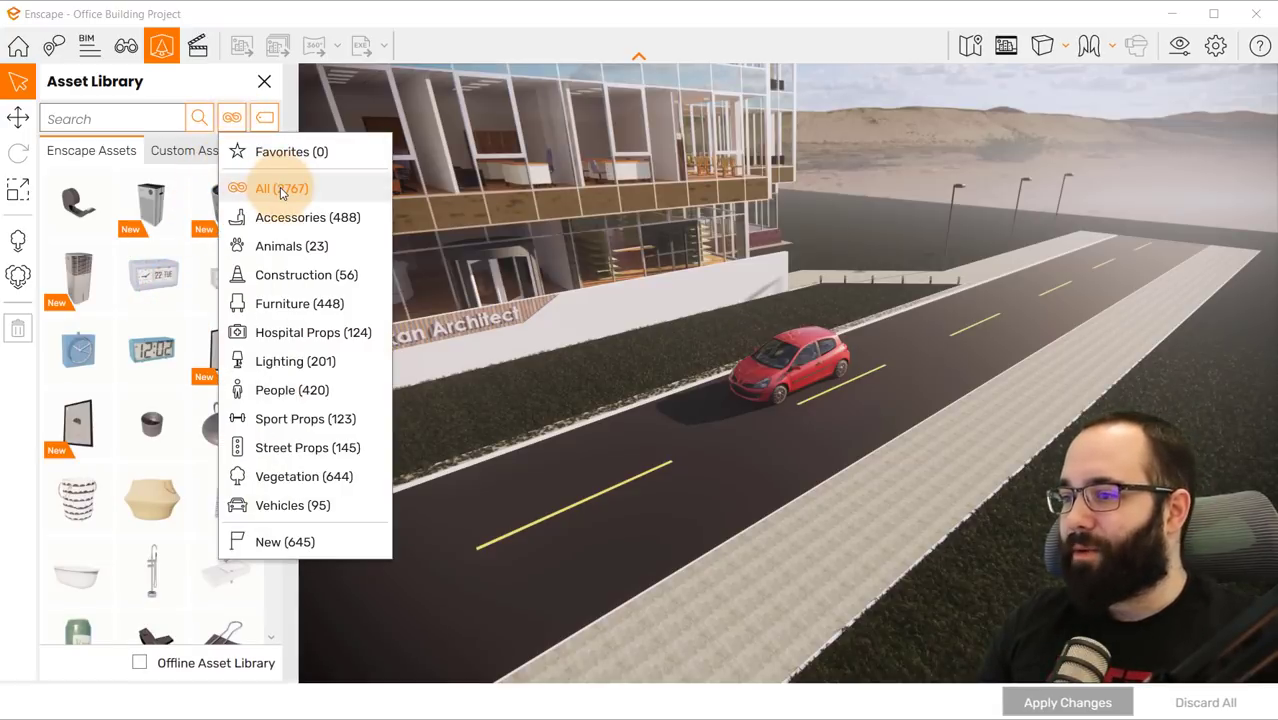
click(263, 392)
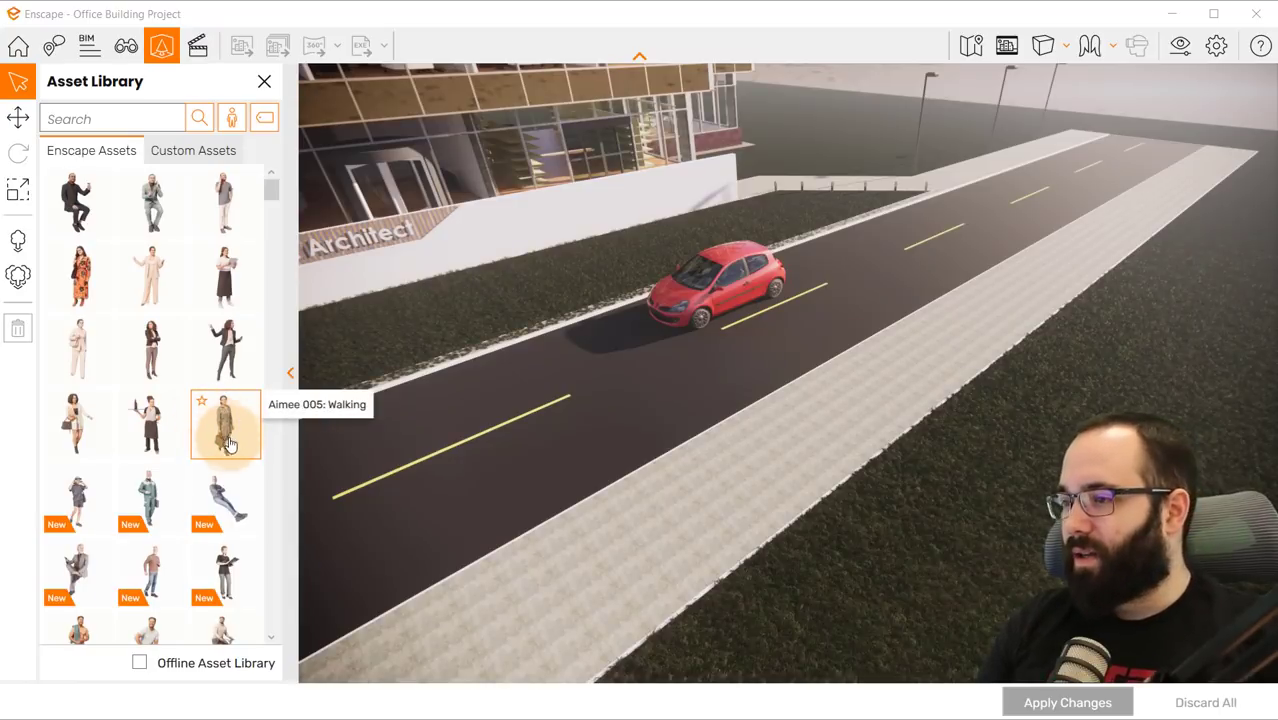
click(226, 435)
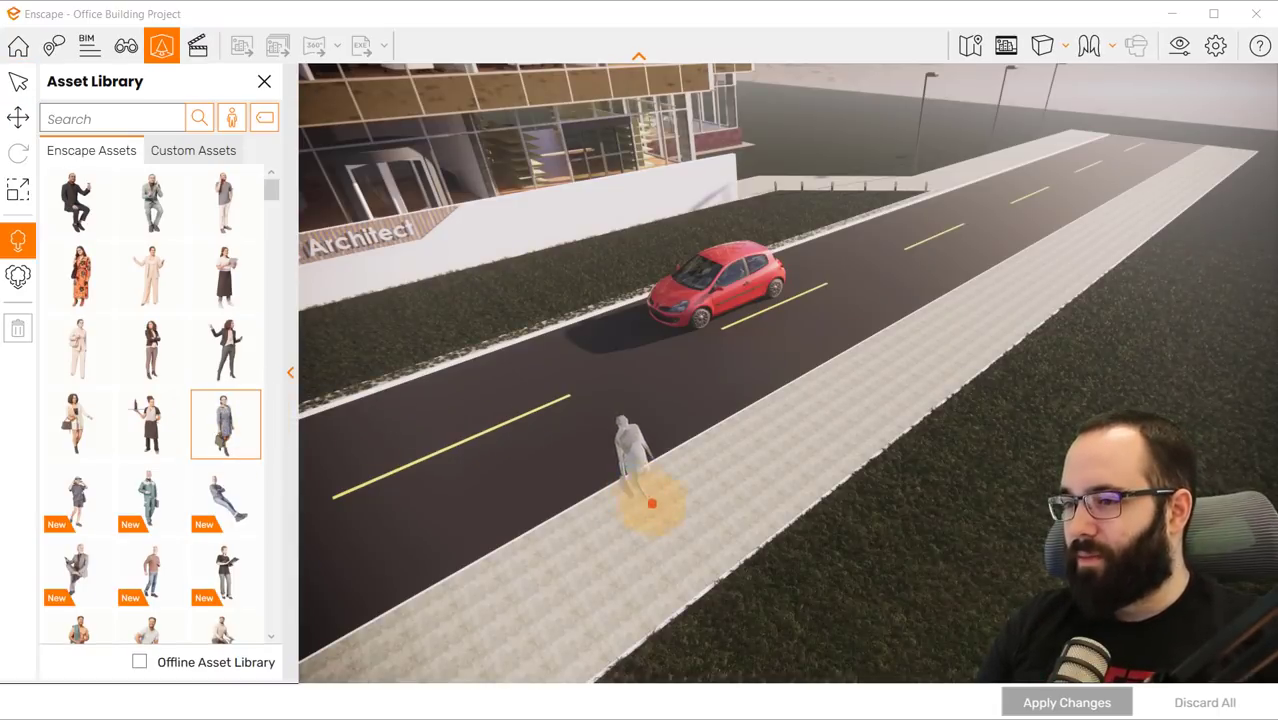
scroll(708, 513, up, 3)
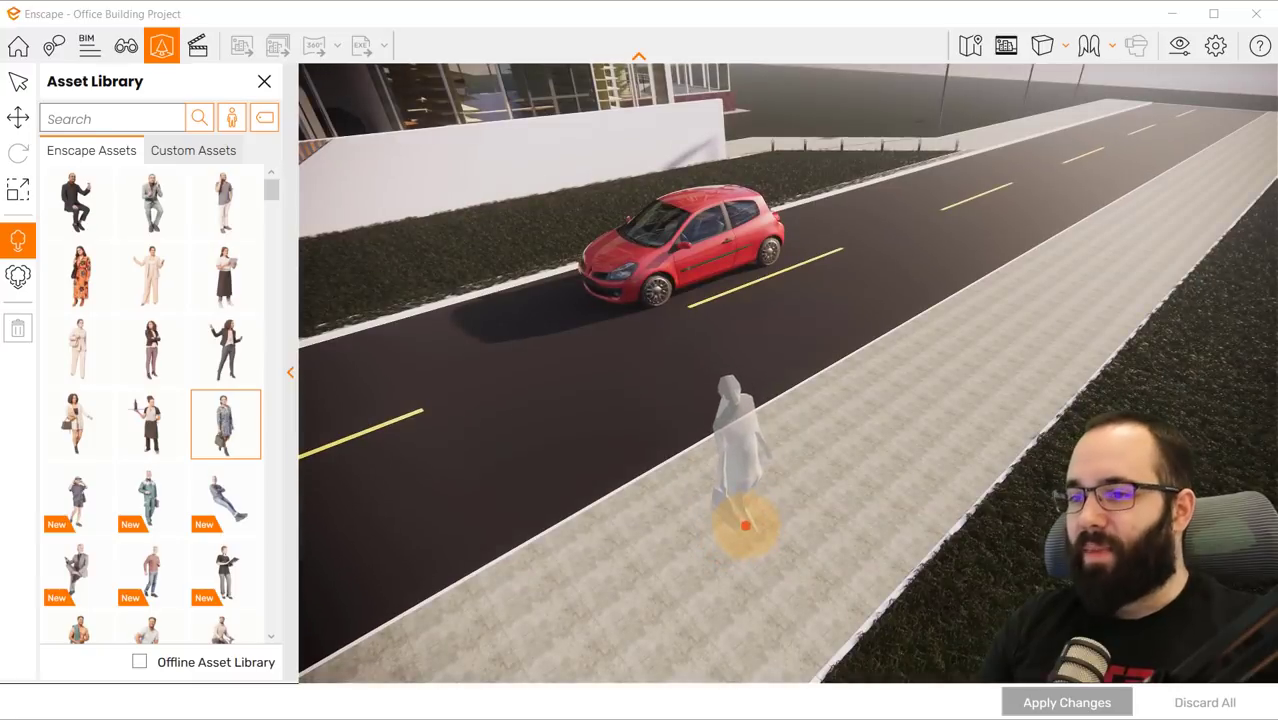
click(760, 521)
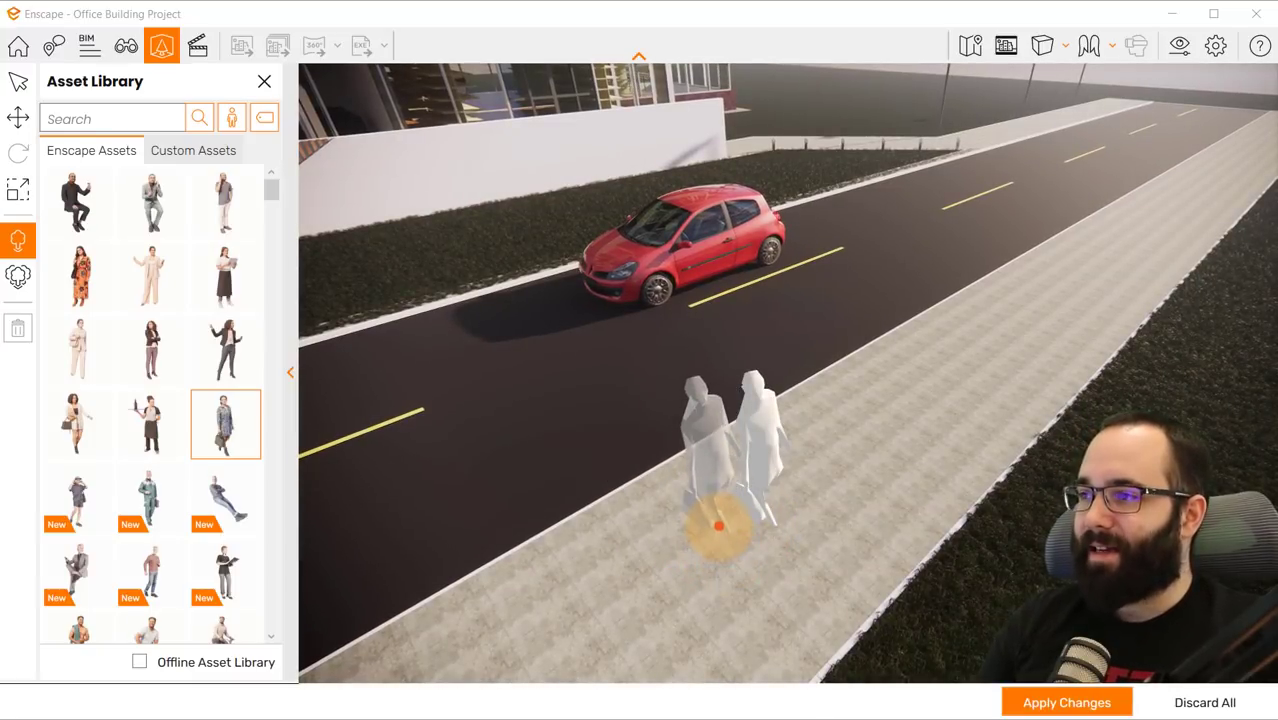
- Move the walking figure to X -5.550, Z 23.000, rotate it to 73.3° along the sidewalk, and apply the changes
click(16, 90)
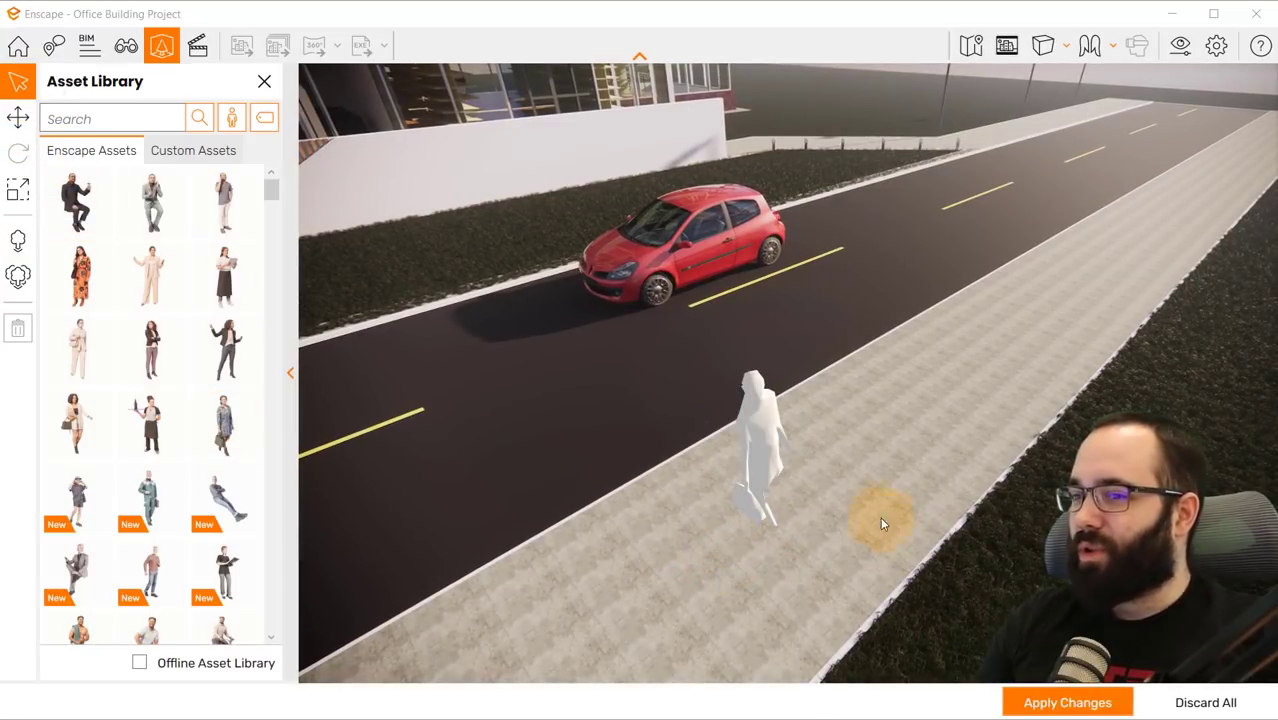
click(17, 117)
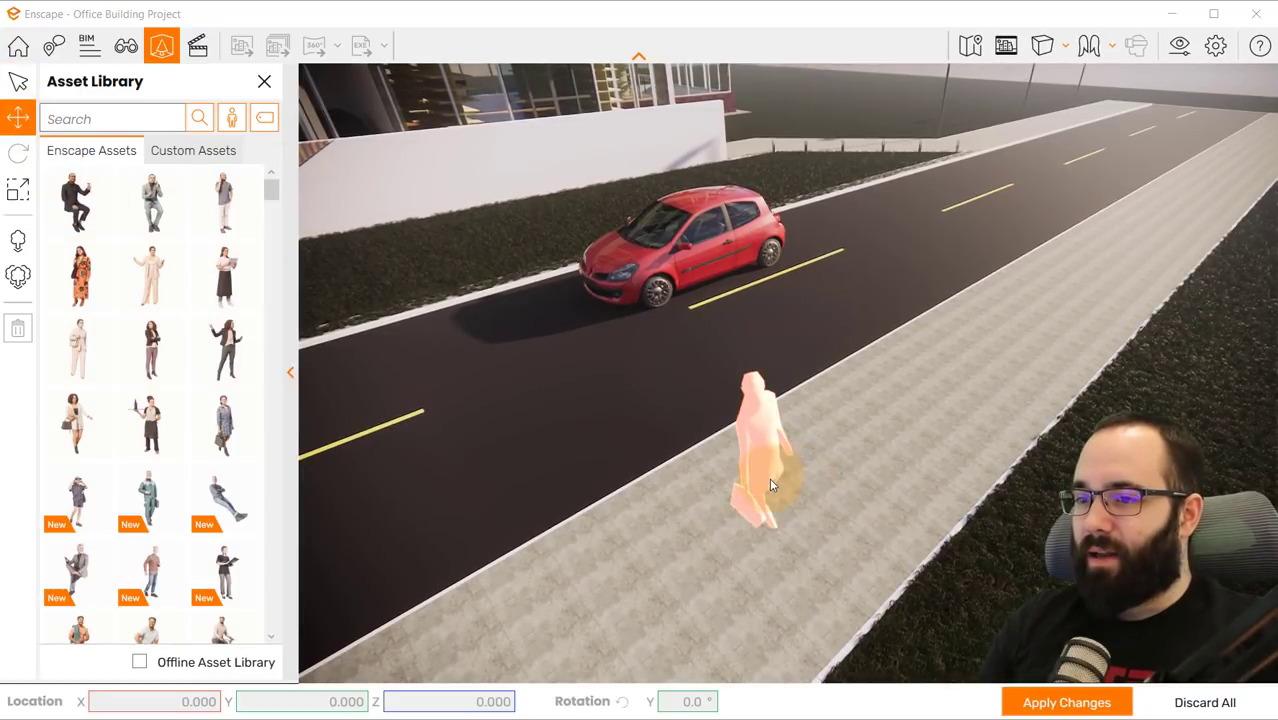
mouse_move(769, 478)
mouse_down()
mouse_move(760, 487)
mouse_move(762, 470)
mouse_up()
right_drag(762, 470, 740, 342)
click(719, 342)
click(681, 517)
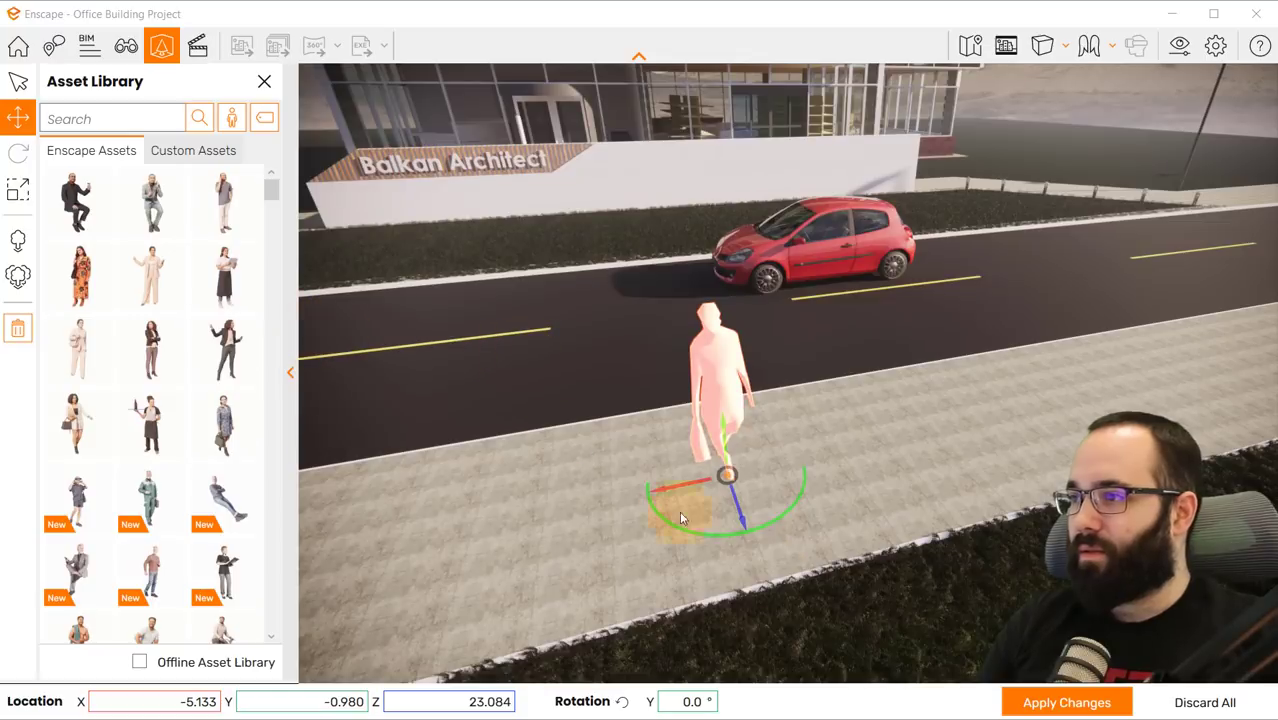
drag(726, 547, 690, 523)
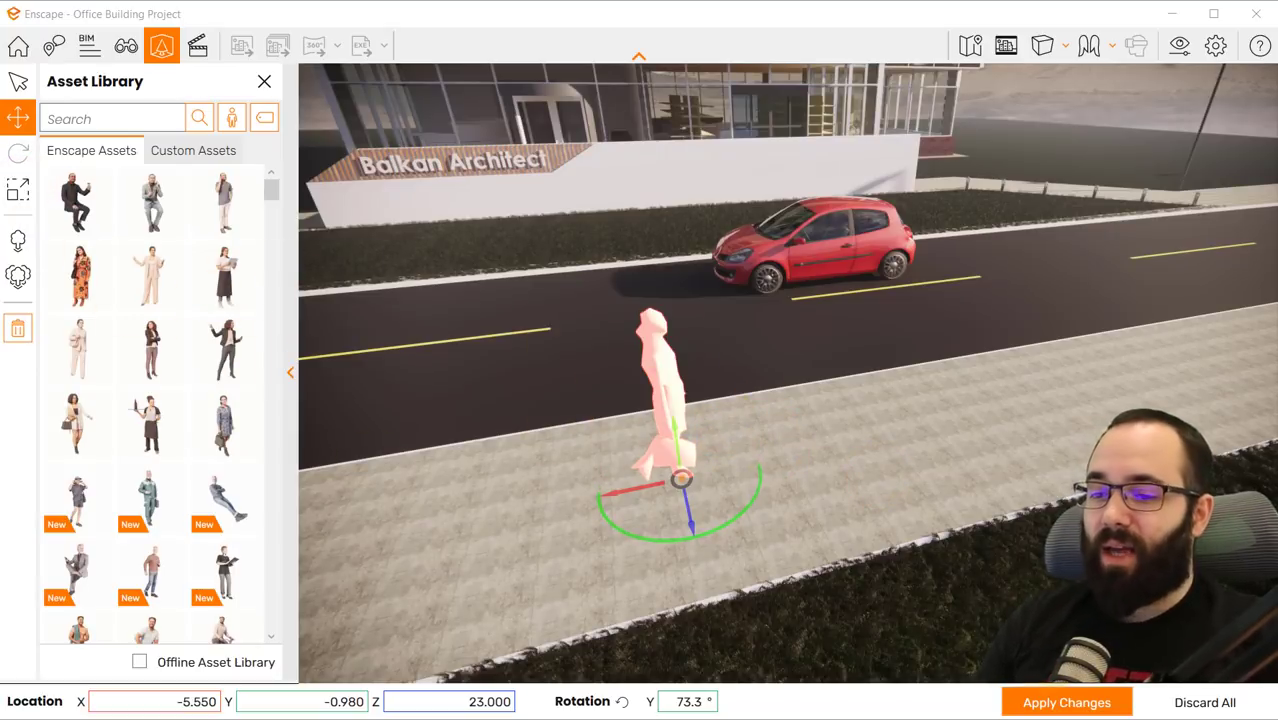
click(1025, 705)
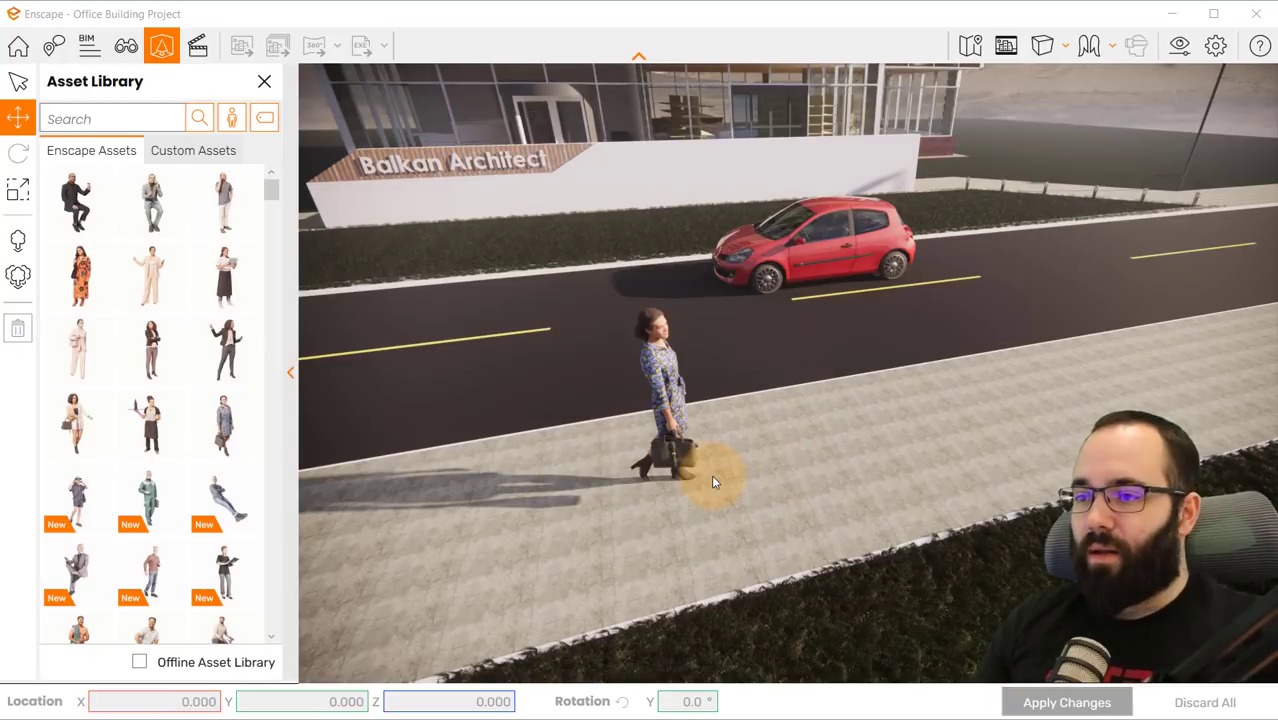
- Switch to Revit and inspect the walking figure beside the car in the 3D view
click(468, 710)
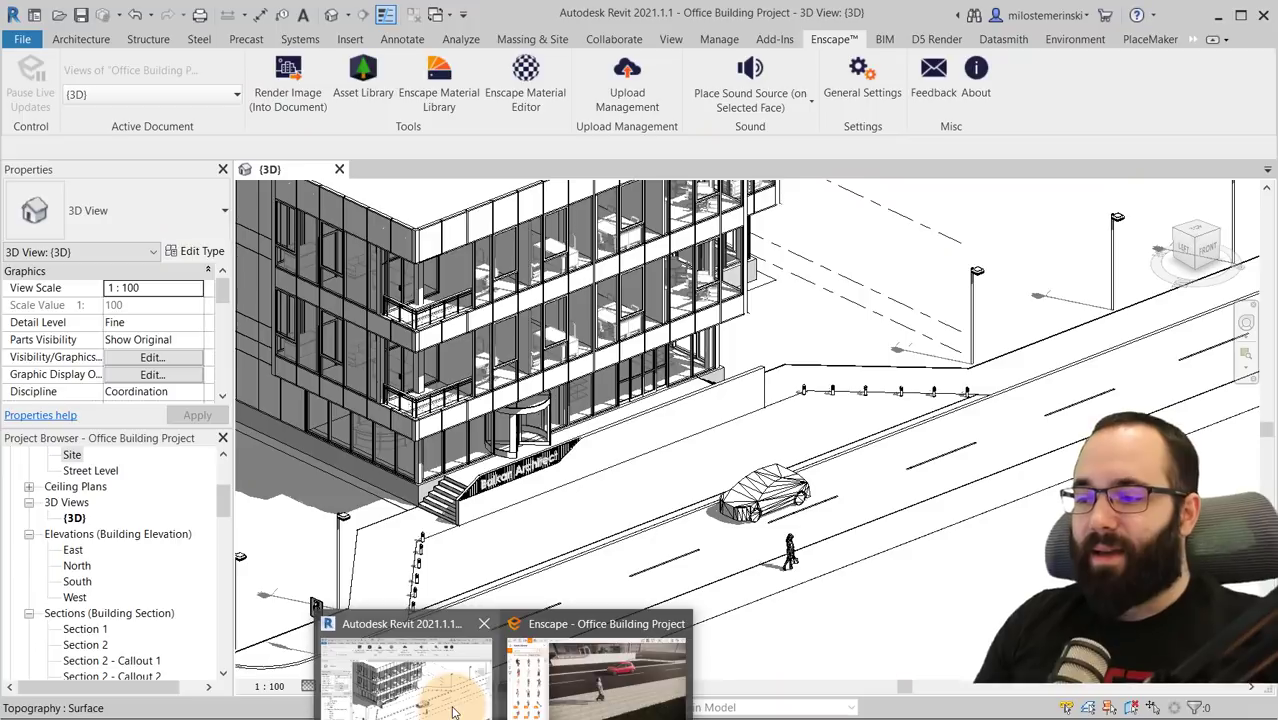
scroll(793, 580, up, 3)
scroll(793, 580, up, 2)
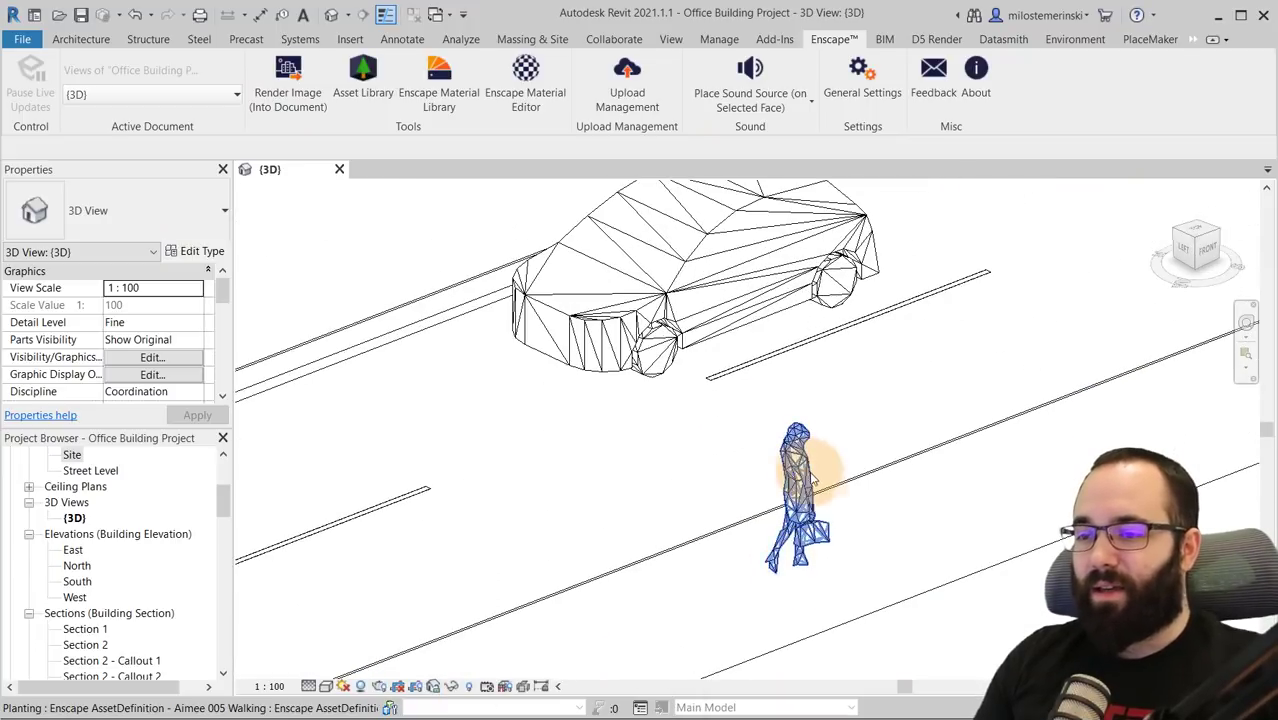
click(797, 478)
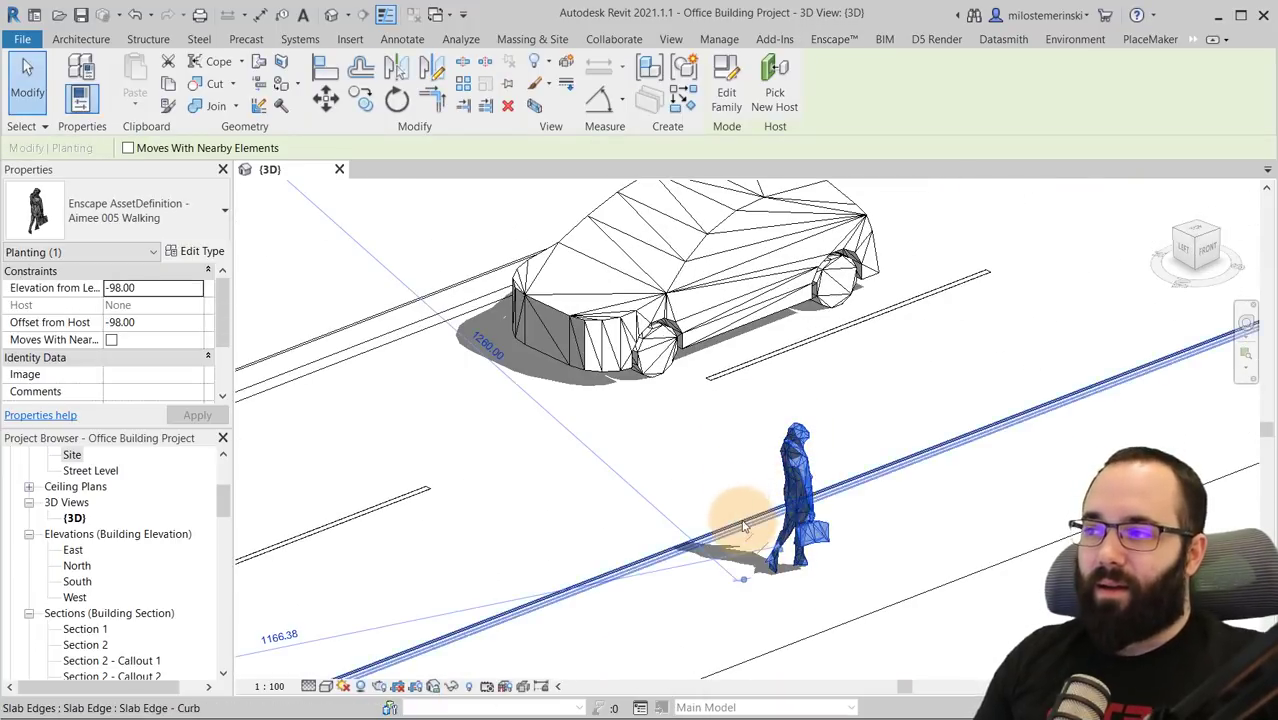
scroll(750, 533, down, 3)
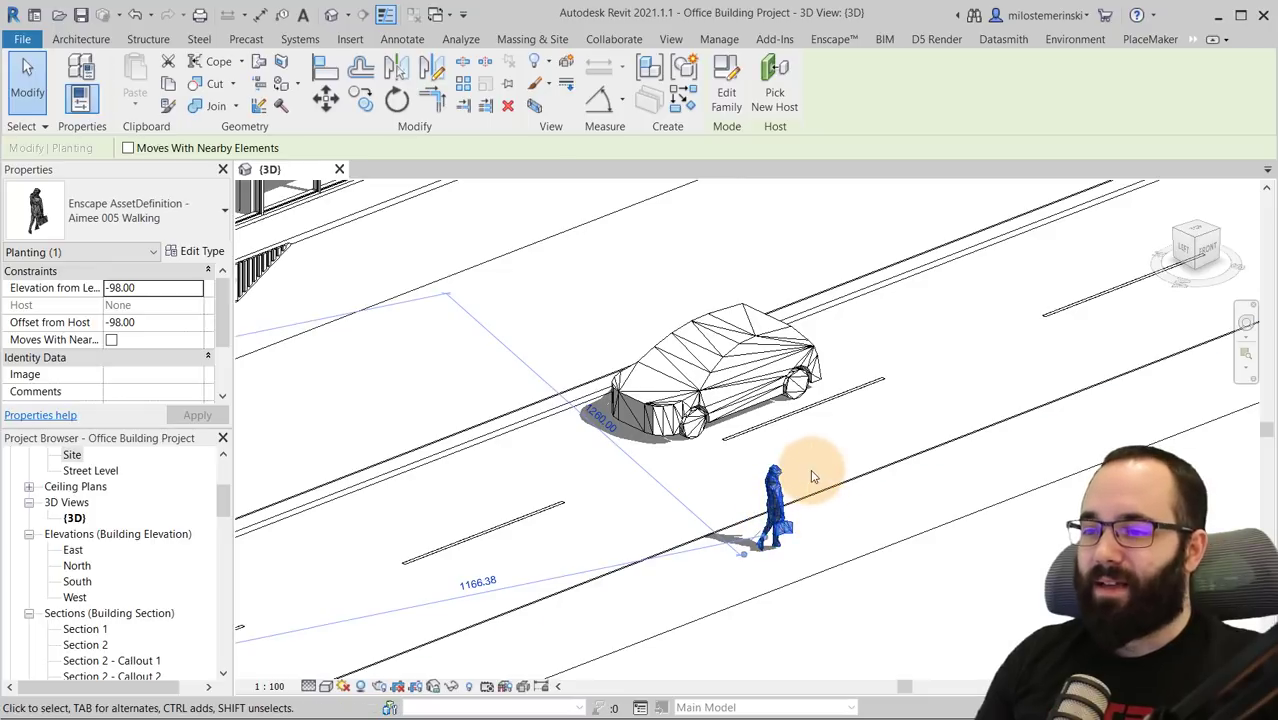
middle_drag(777, 490, 705, 480)
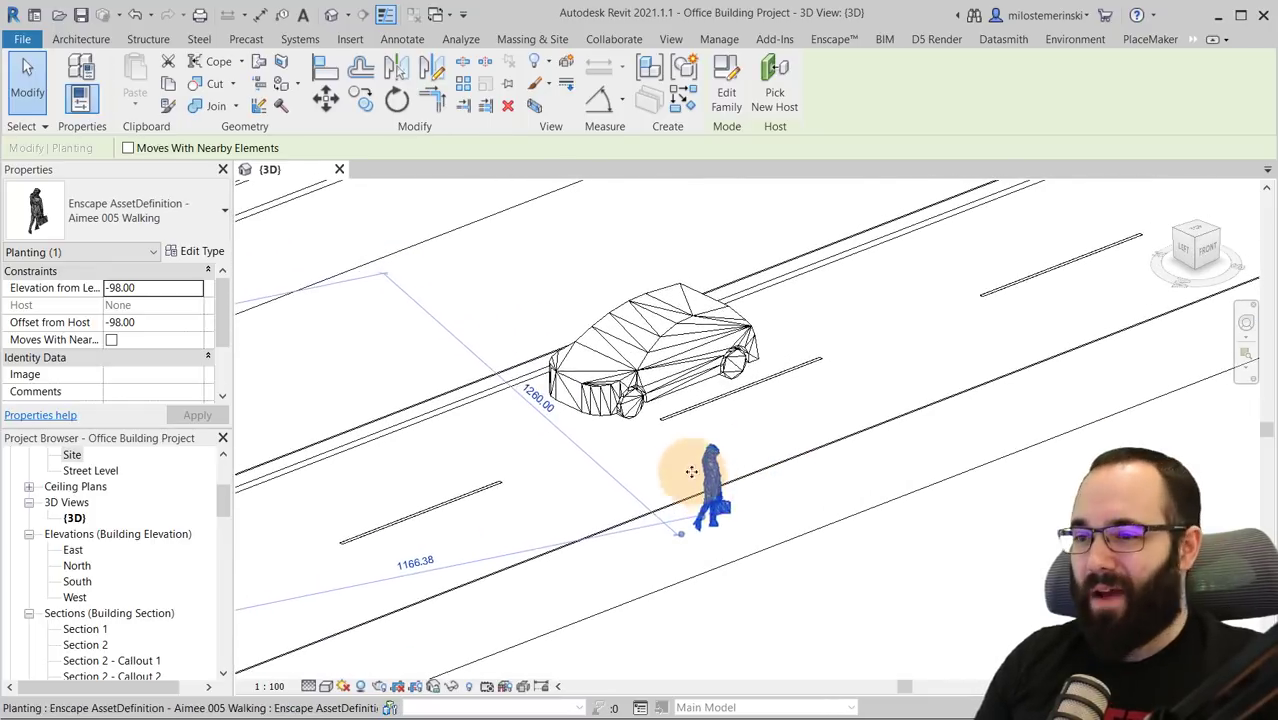
click(551, 291)
mouse_move(505, 718)
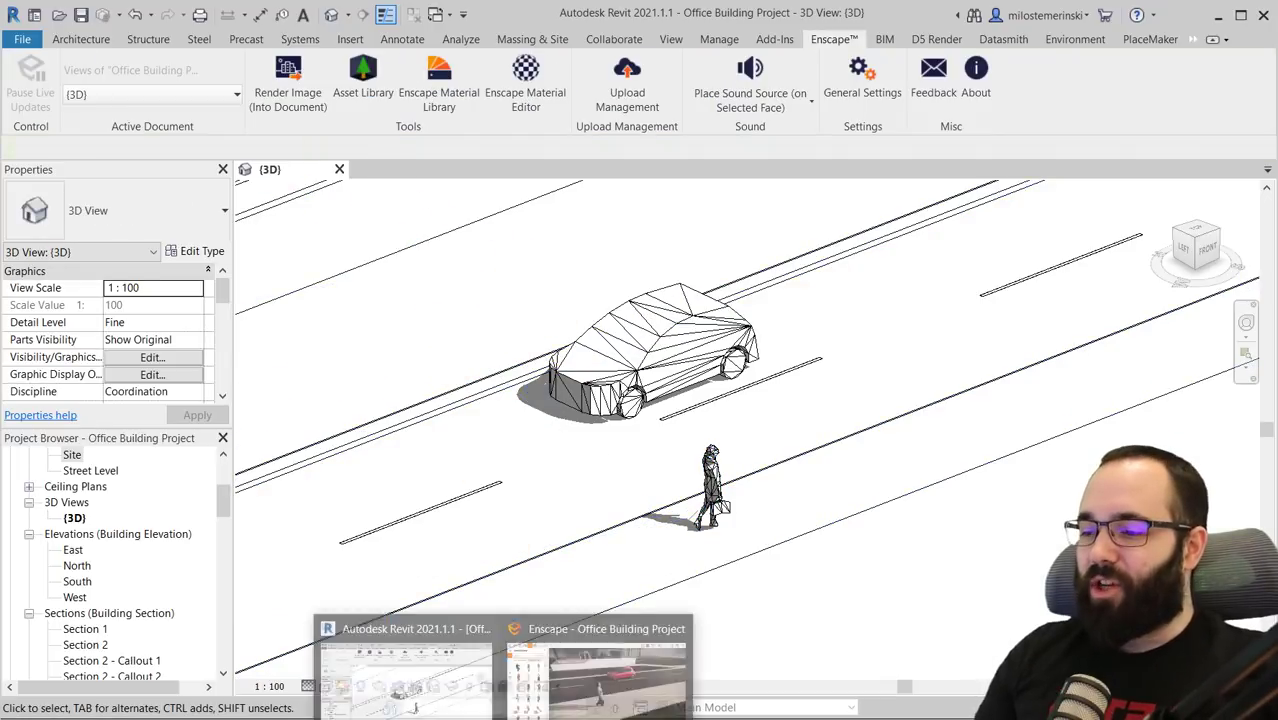
- Switch to the Enscape window, overlook the road and near sidewalk, and start multi-asset placement
click(570, 690)
scroll(682, 438, down, 5)
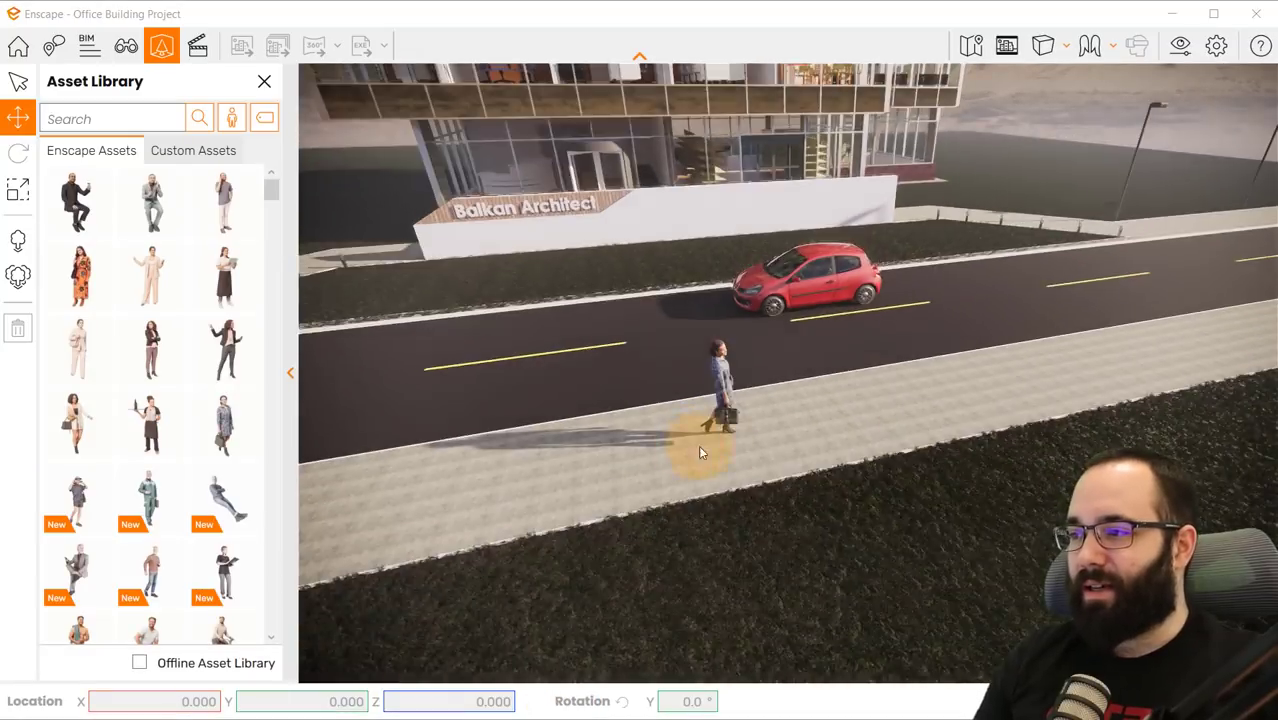
scroll(772, 441, down, 3)
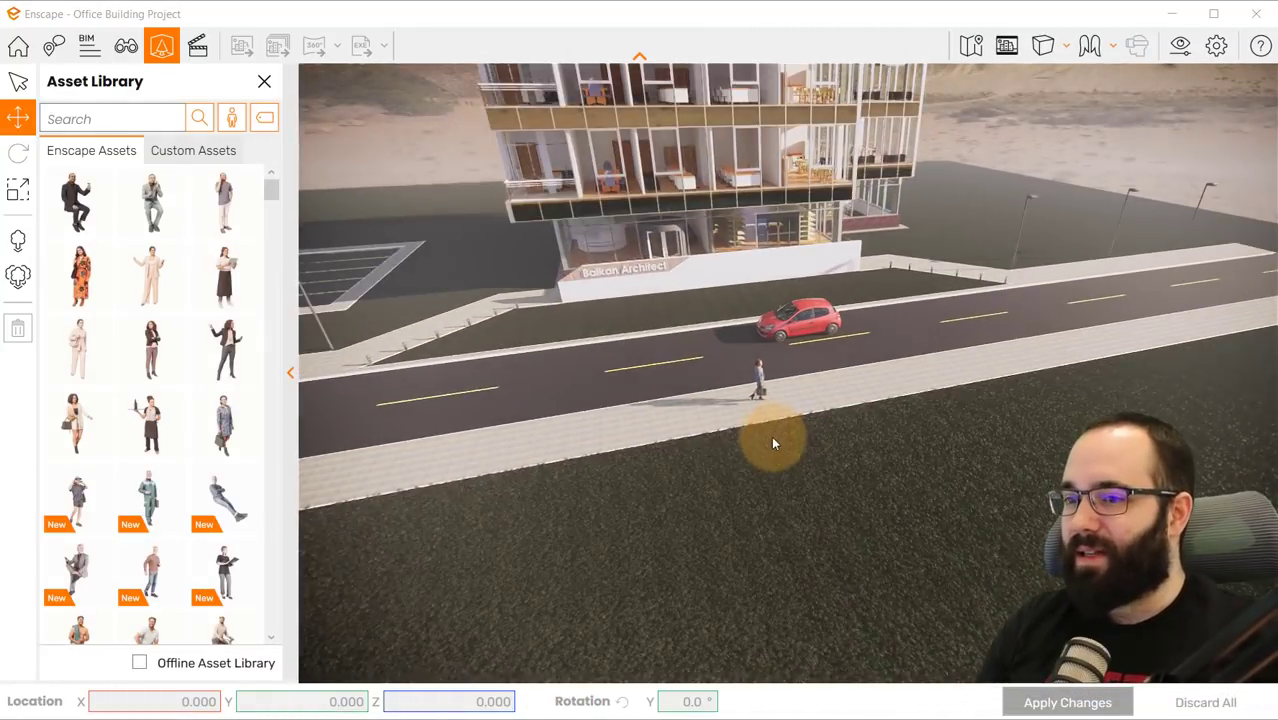
right_drag(772, 440, 687, 418)
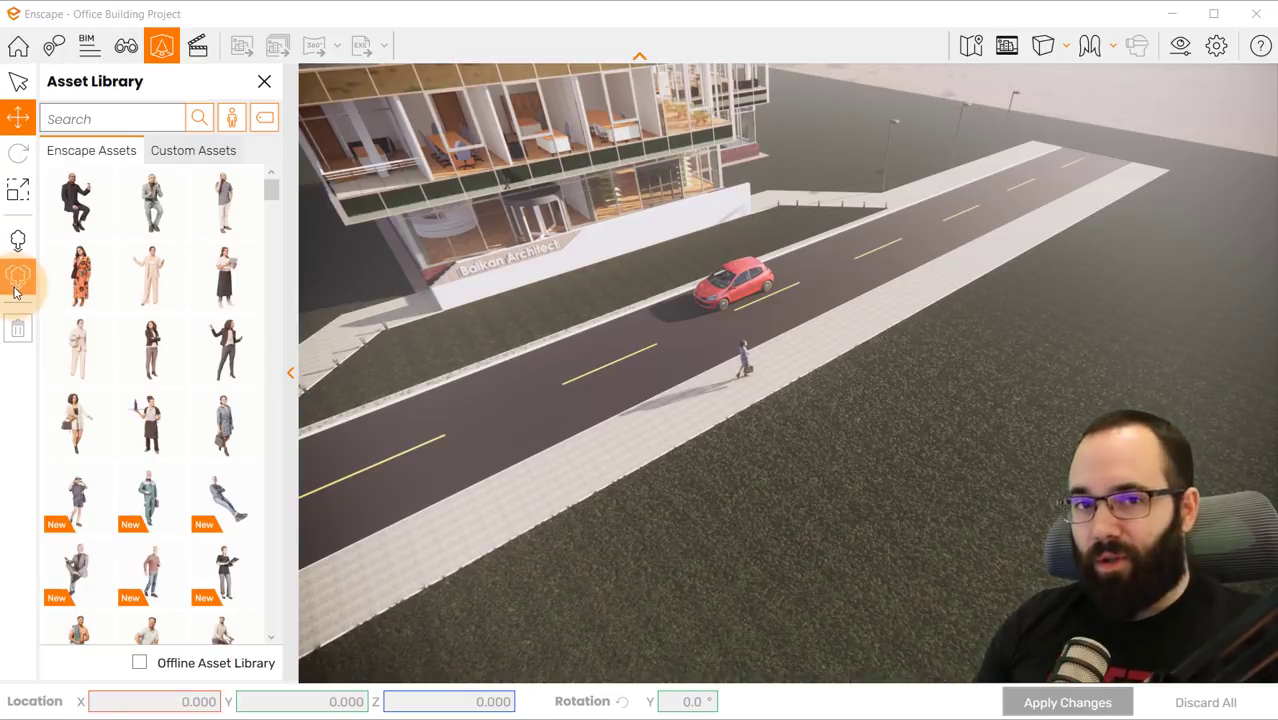
click(18, 289)
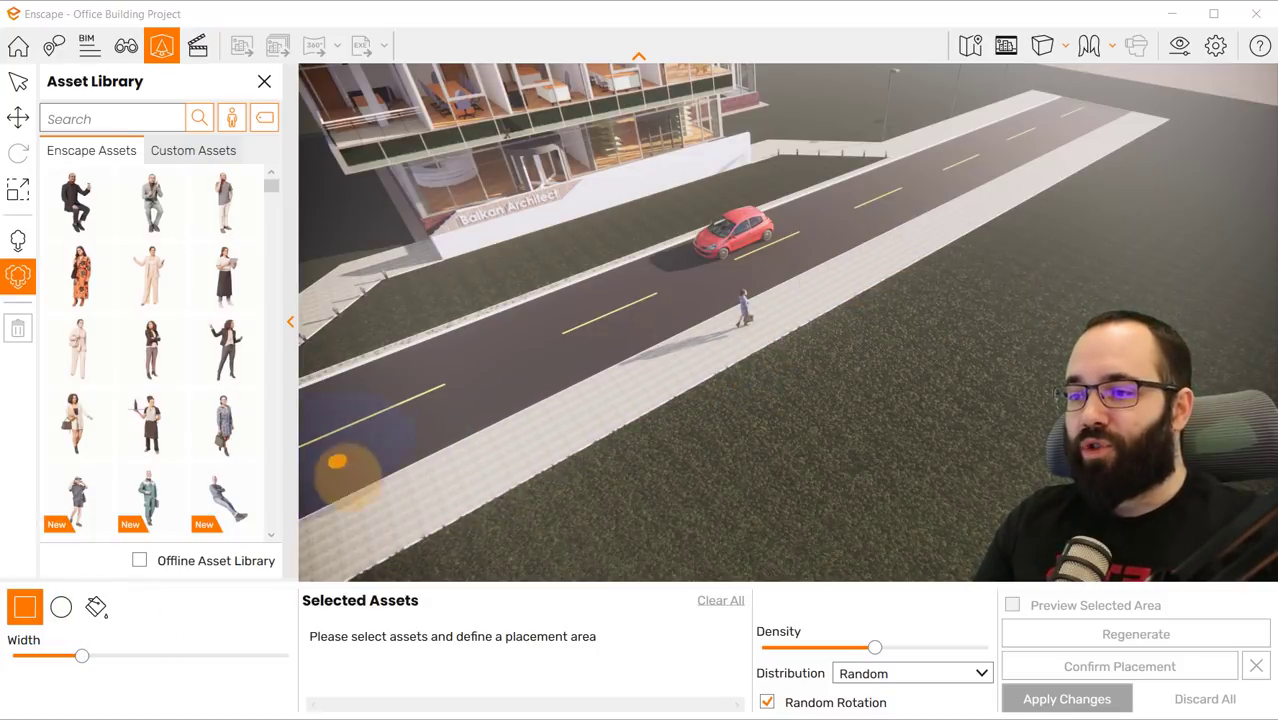
- Choose four people assets for placement: Aadesh 003: Standing and the women in the beige suit, dark apron, and dark jacket
scroll(1060, 258, down, 6)
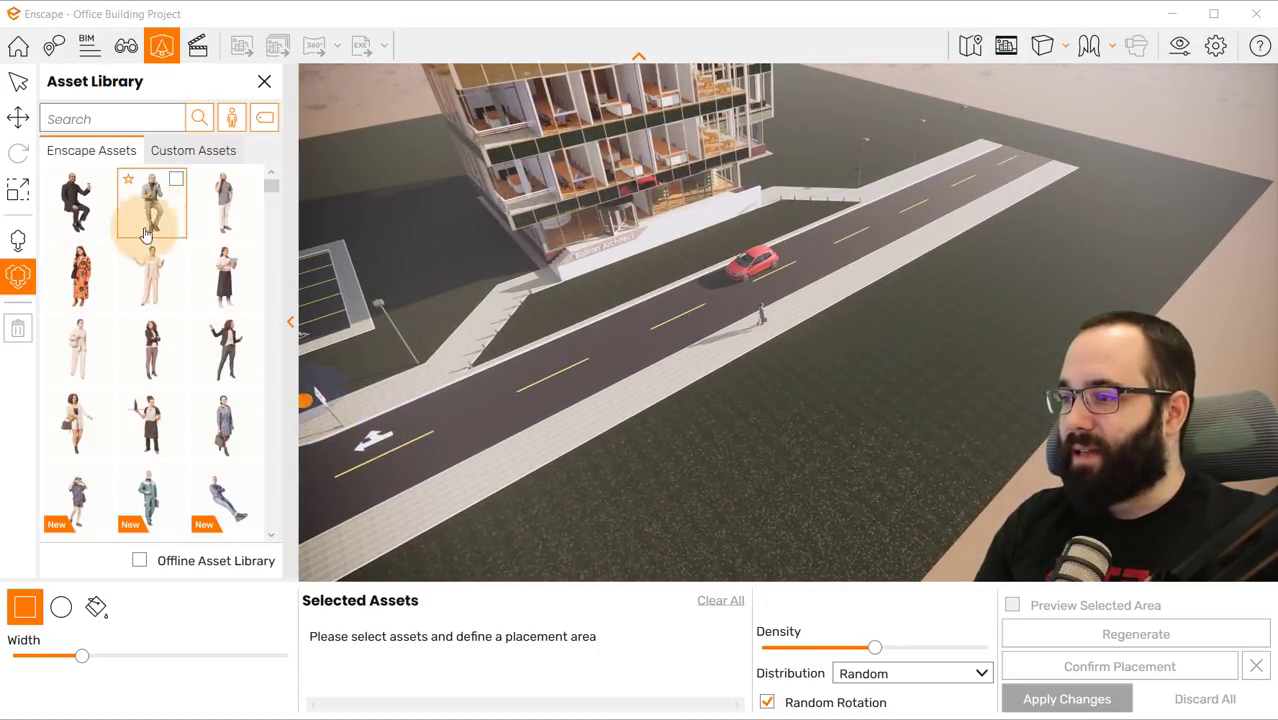
click(250, 180)
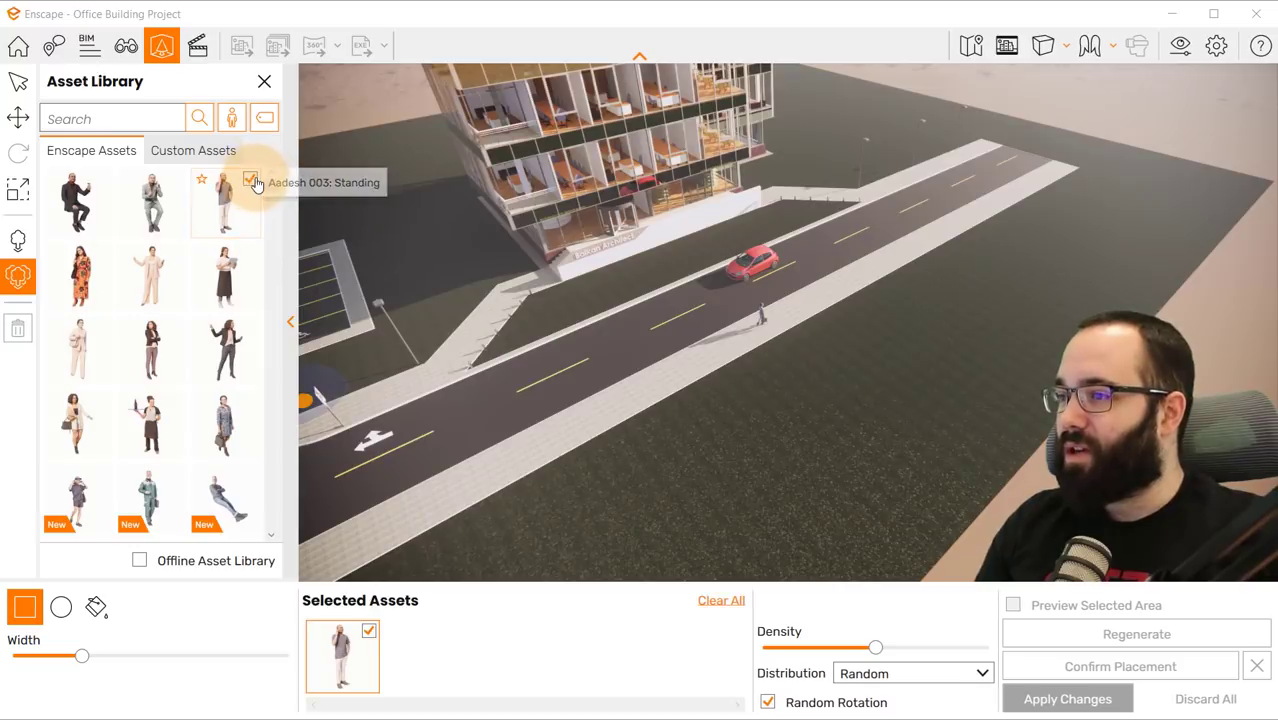
click(176, 254)
click(250, 254)
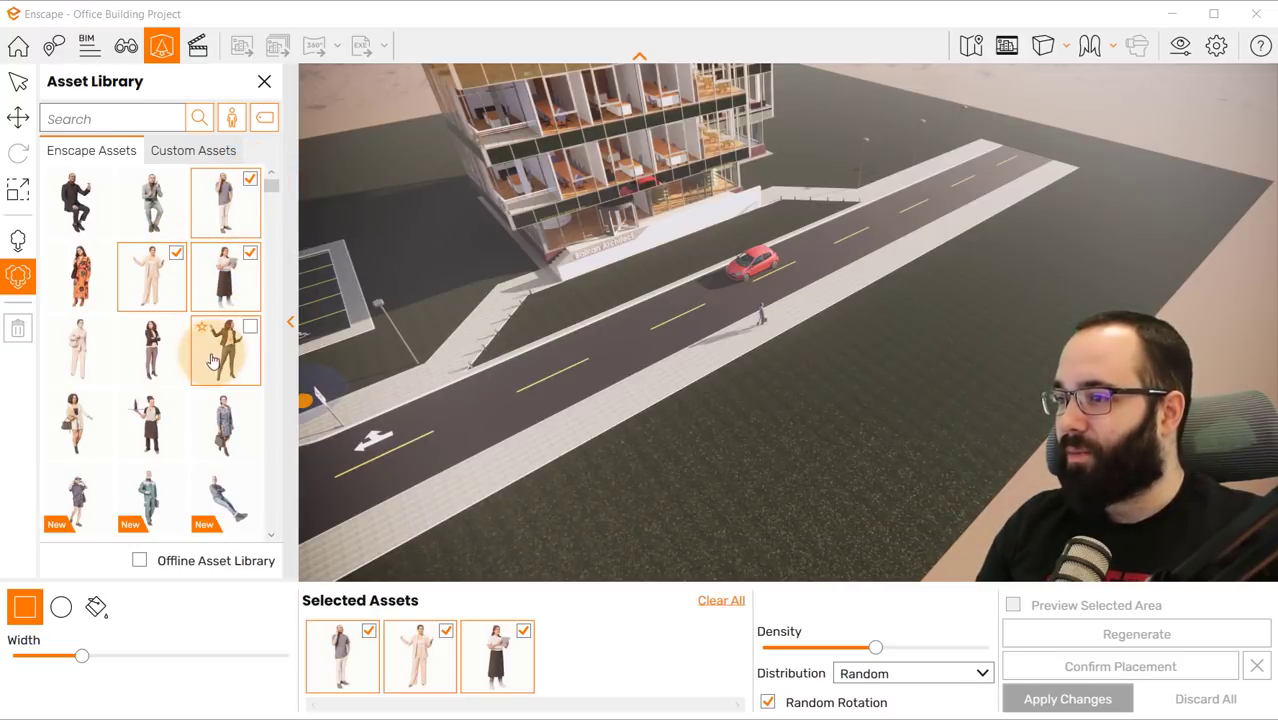
click(176, 327)
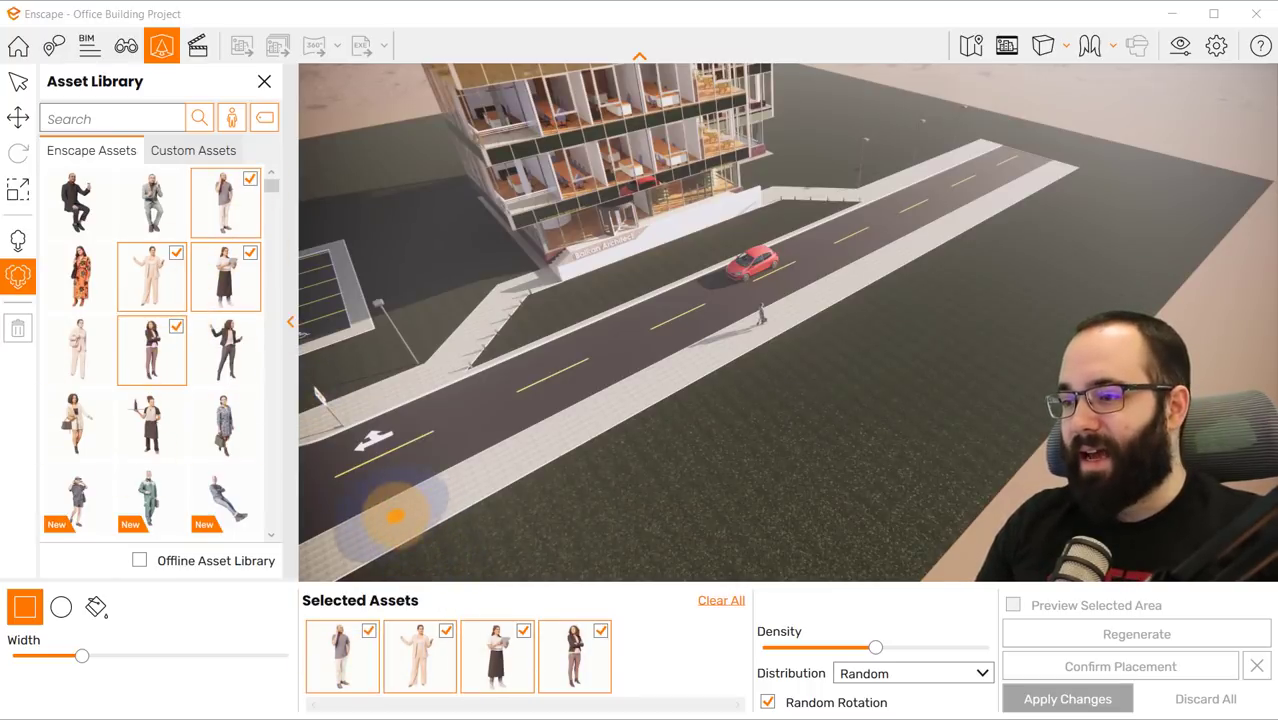
- Define a straight placement area along the near sidewalk up to the walking figure and narrow it to the sidewalk's width
click(390, 520)
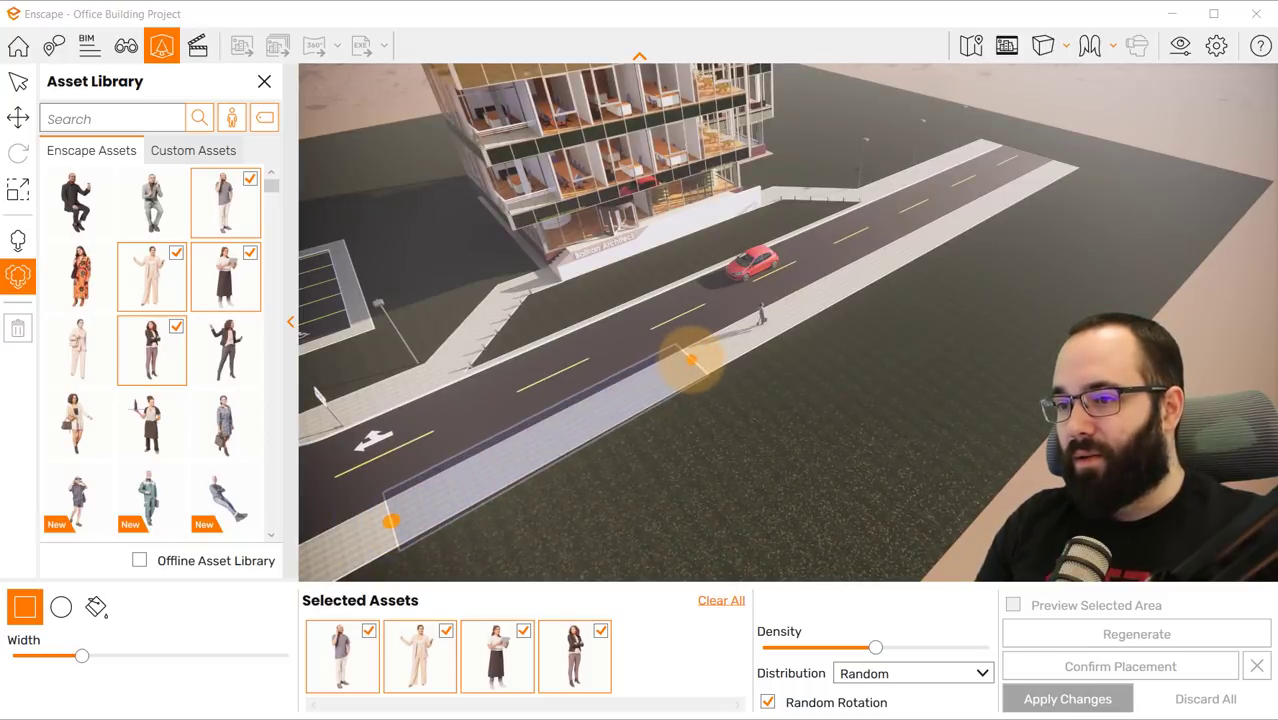
click(690, 360)
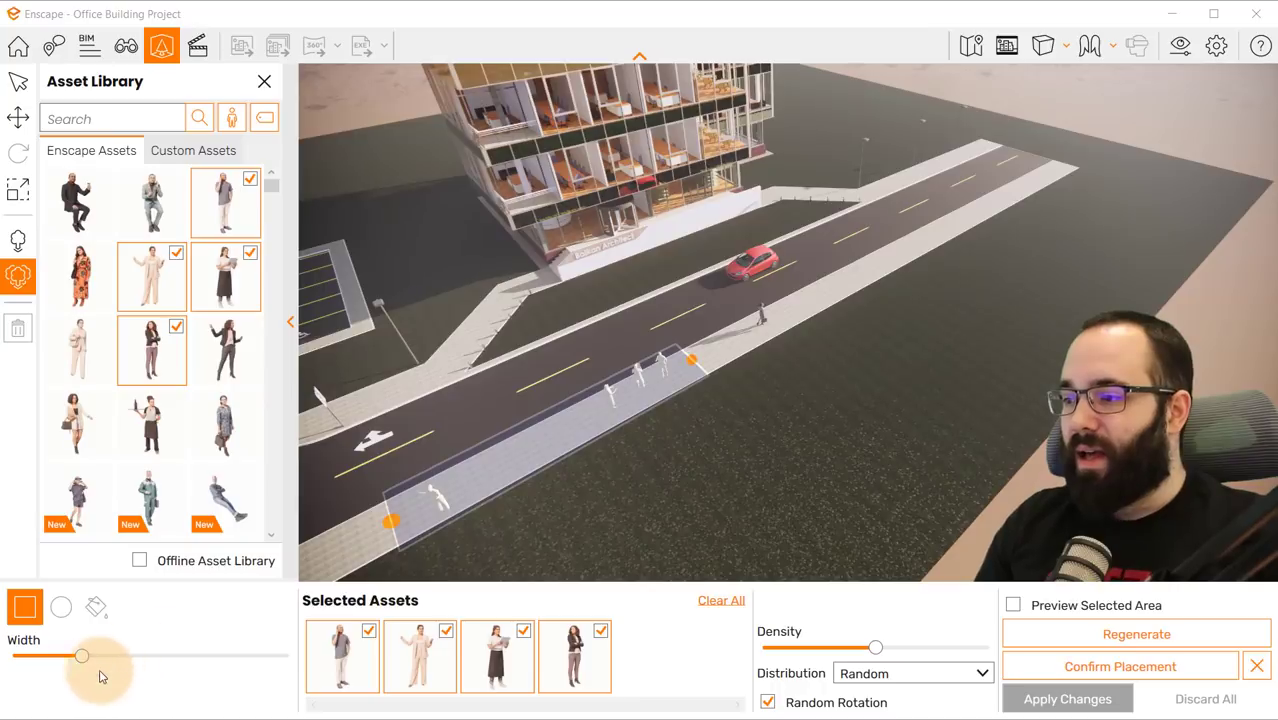
drag(82, 655, 57, 655)
click(553, 459)
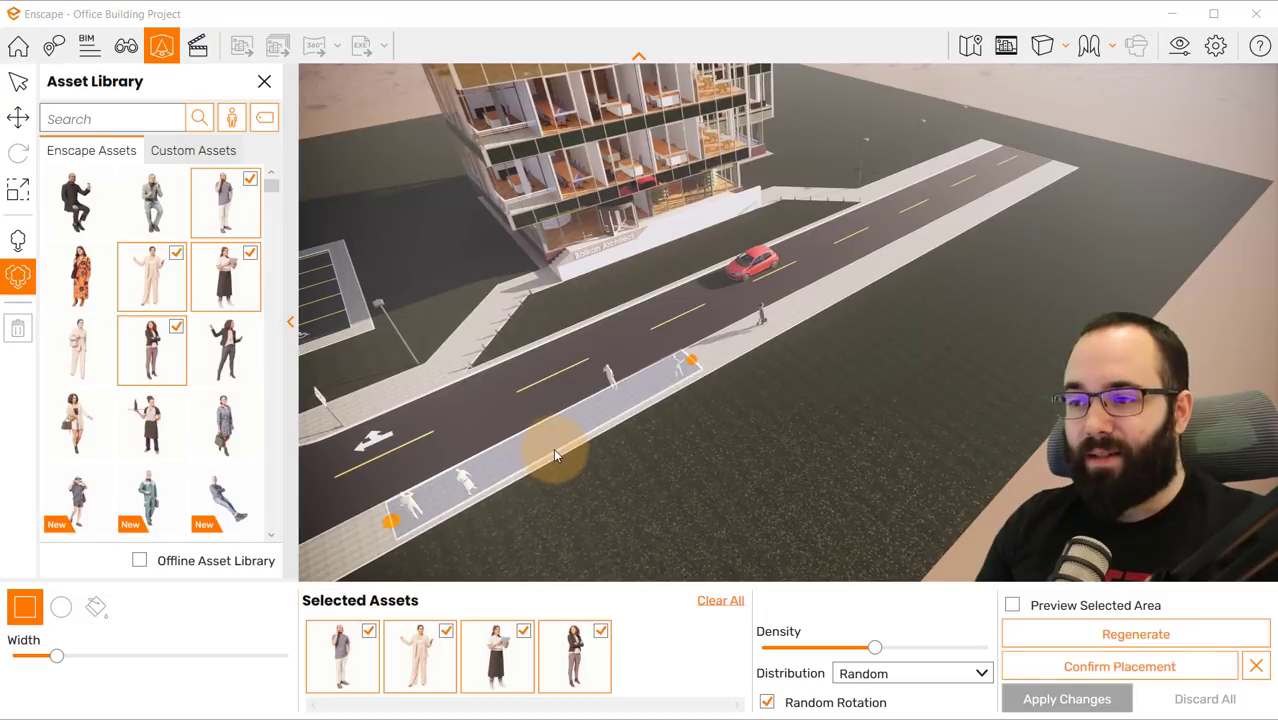
- Raise the density of the people in the sidewalk placement area to form a tight crowd
drag(873, 653, 918, 648)
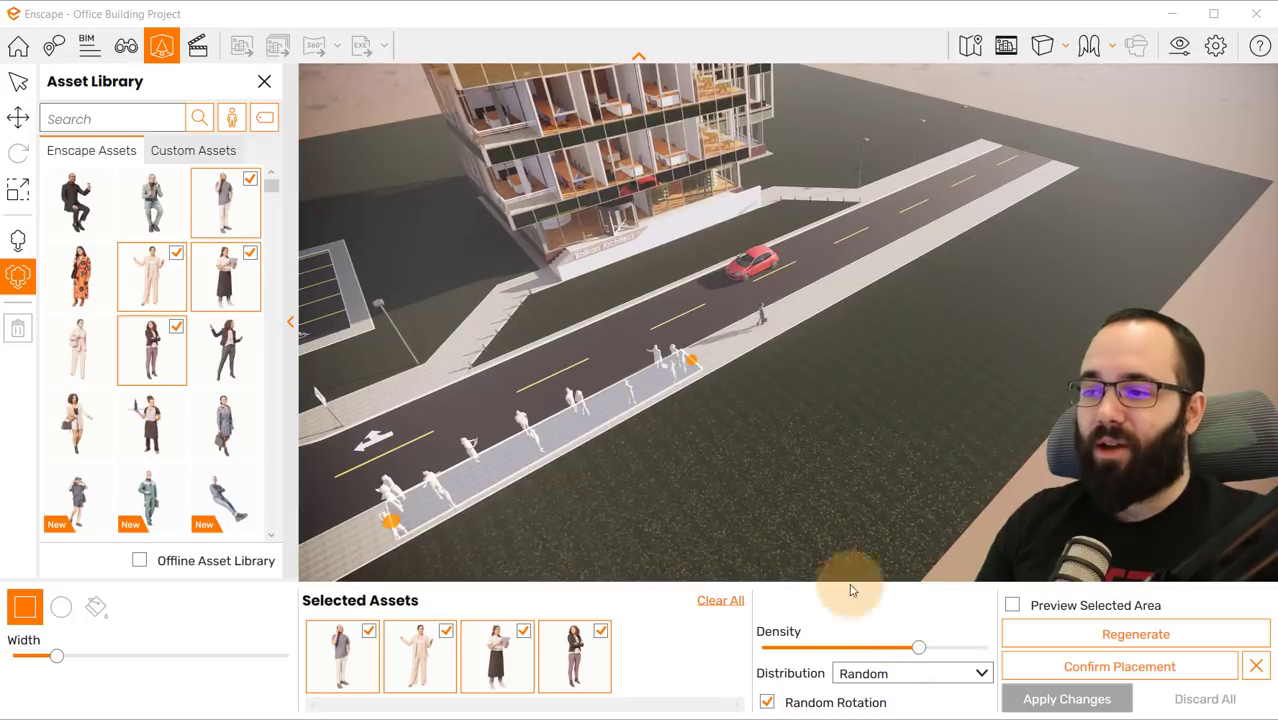
click(432, 487)
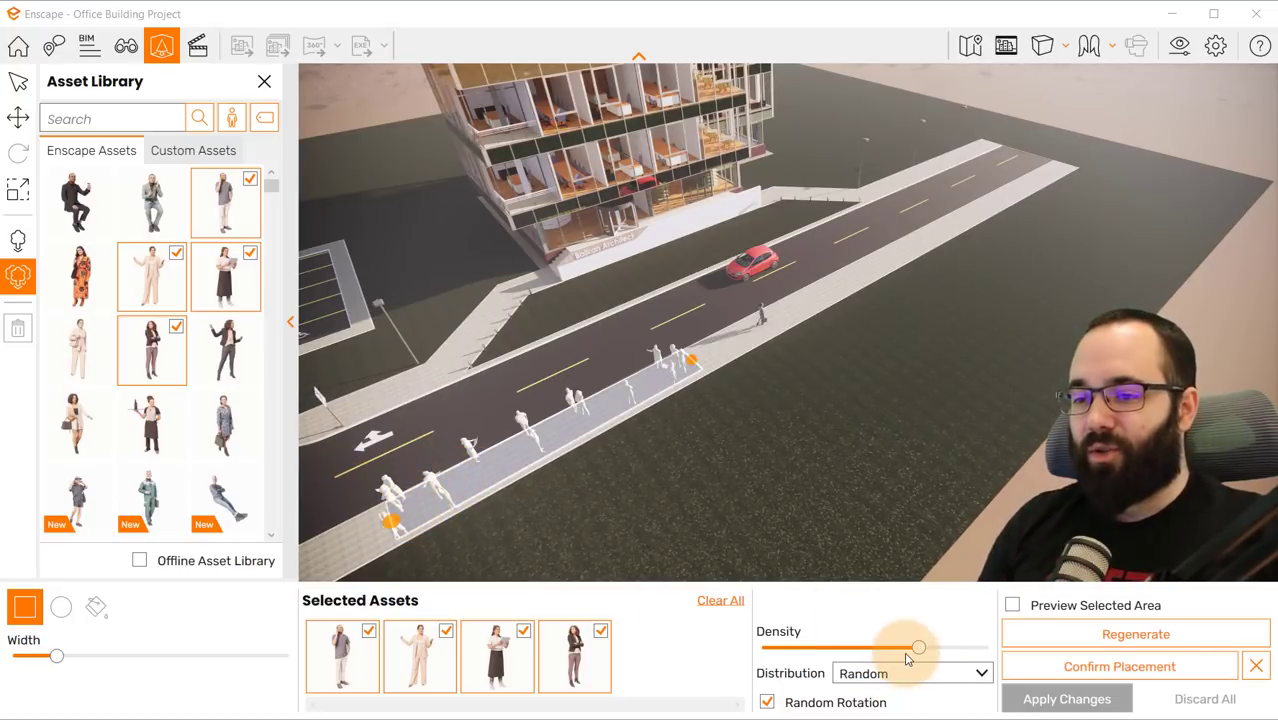
drag(928, 654, 938, 652)
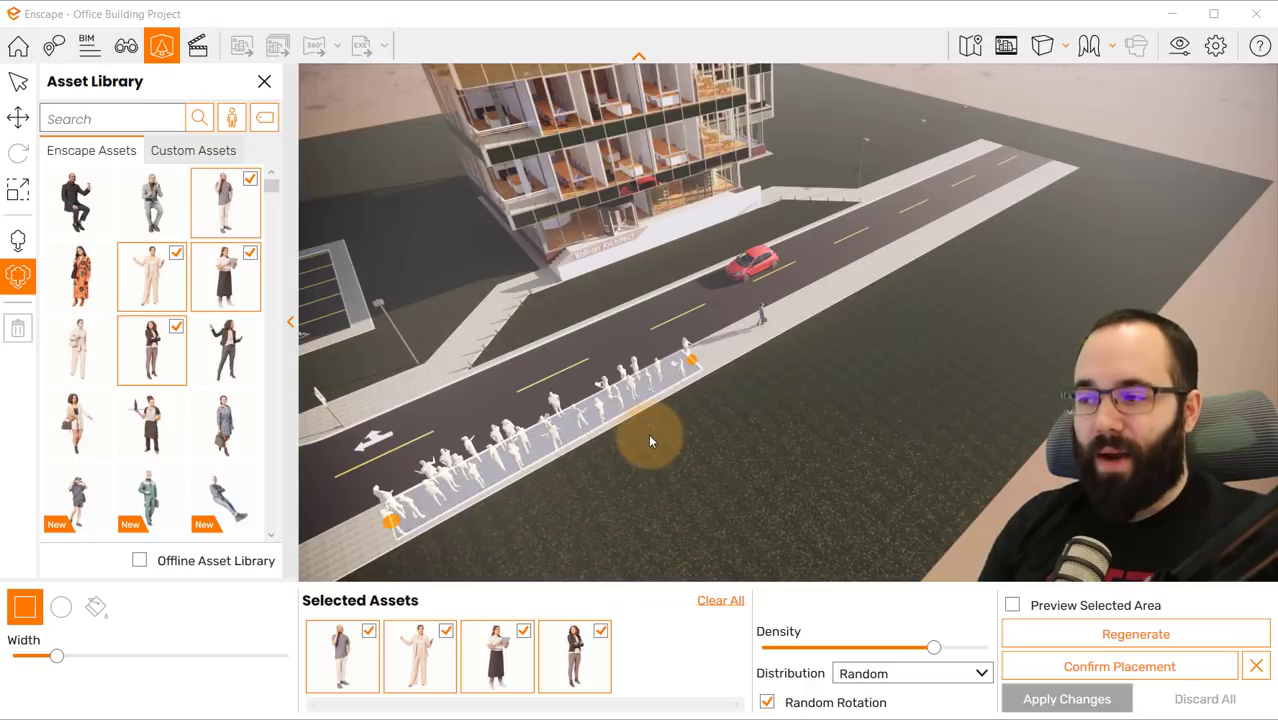
- Try the Jitter and Uniform distributions for the crowd, return to Random, and toggle Random Rotation off and back on
click(898, 673)
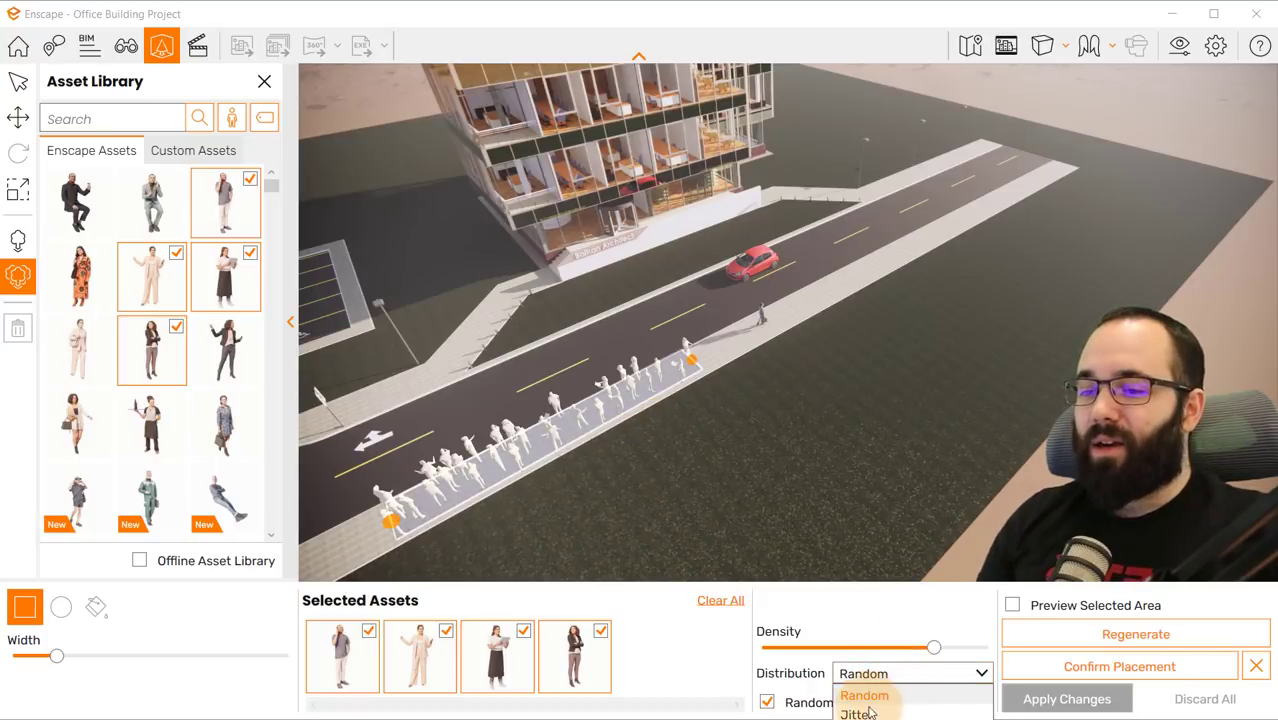
click(859, 714)
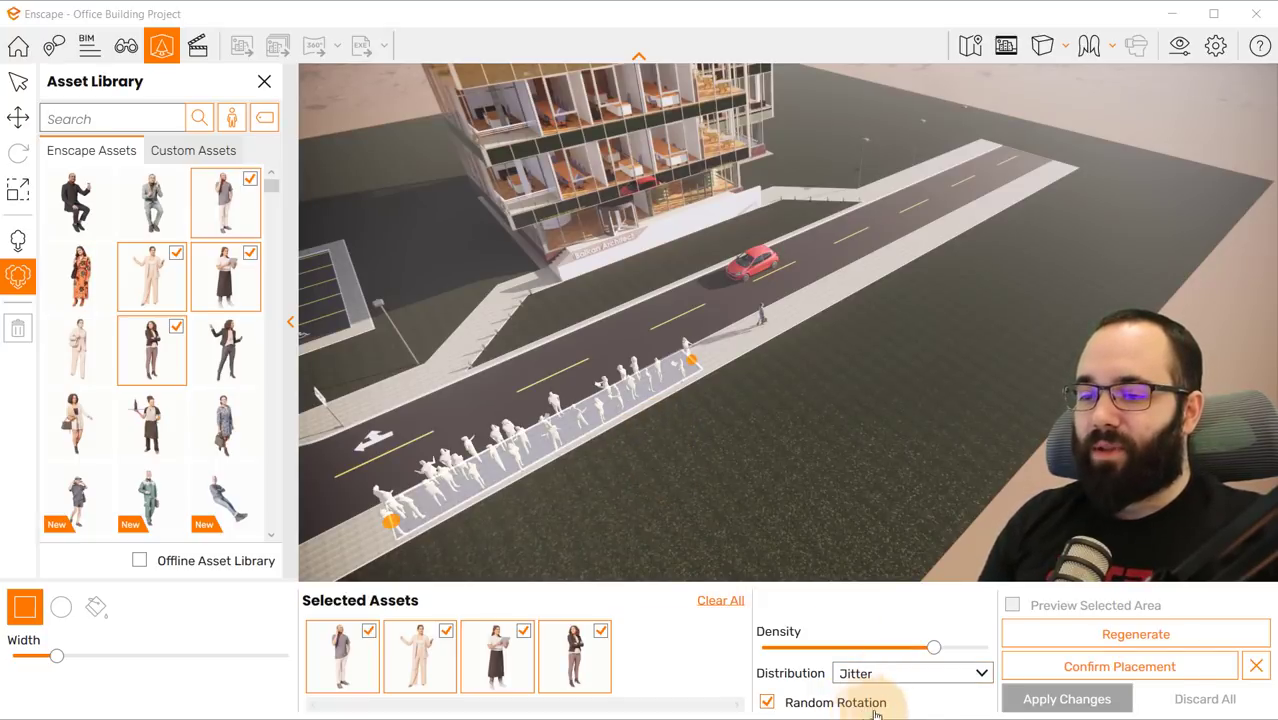
click(922, 674)
click(882, 719)
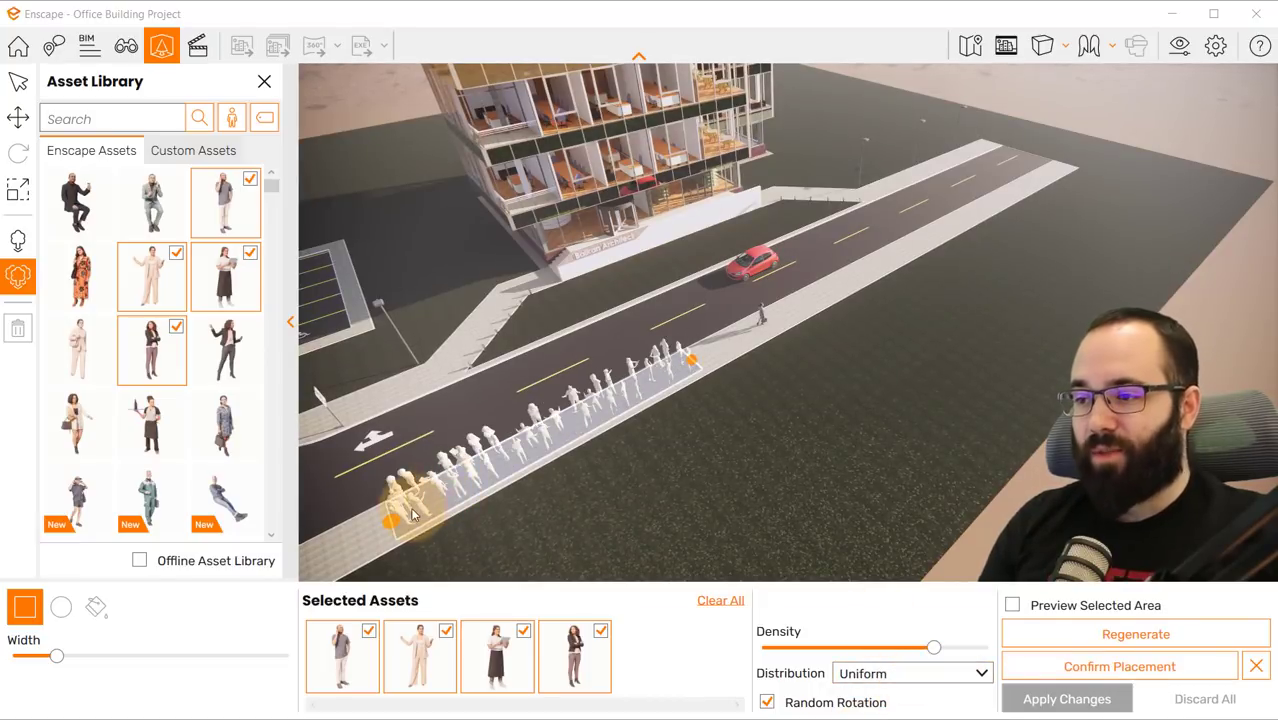
click(860, 673)
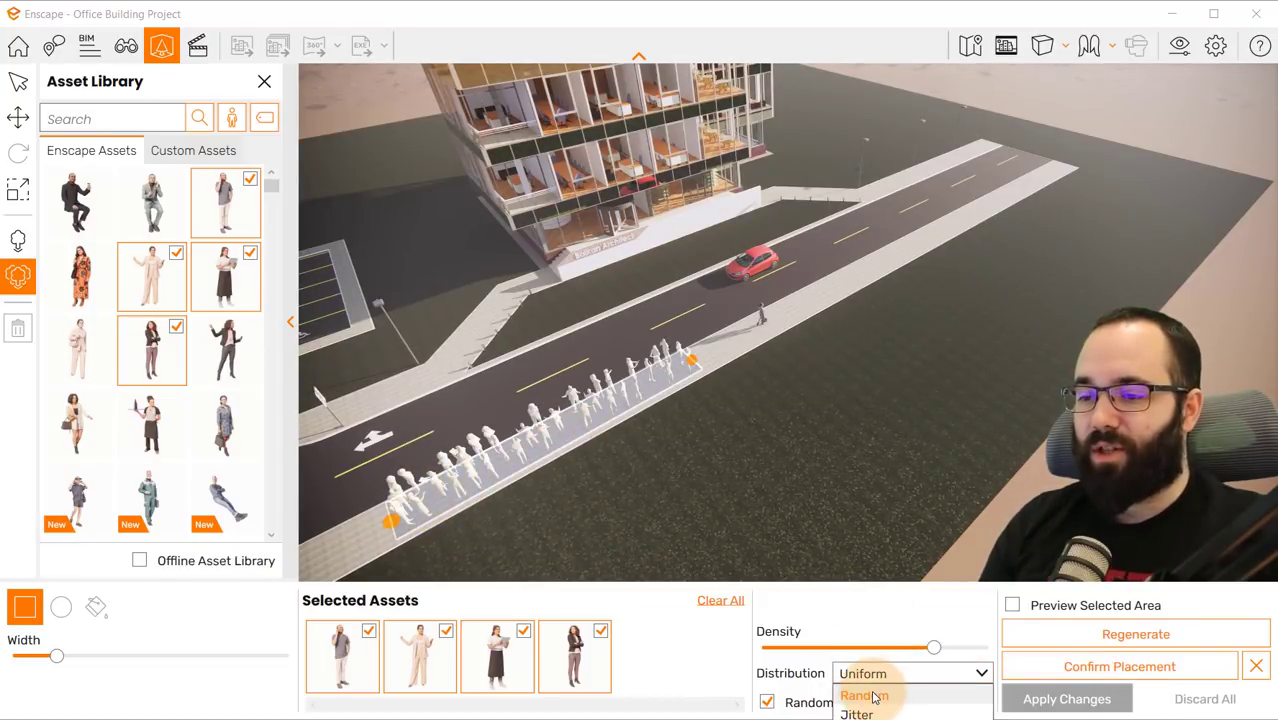
click(866, 694)
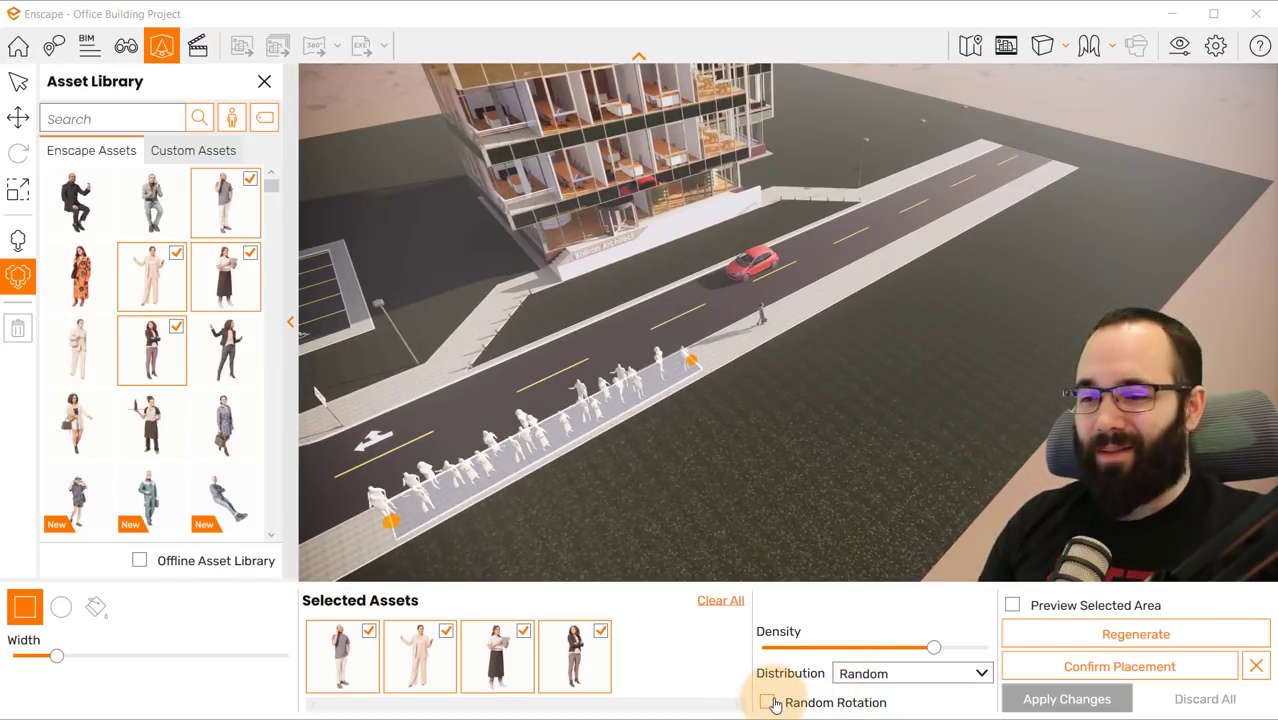
click(770, 704)
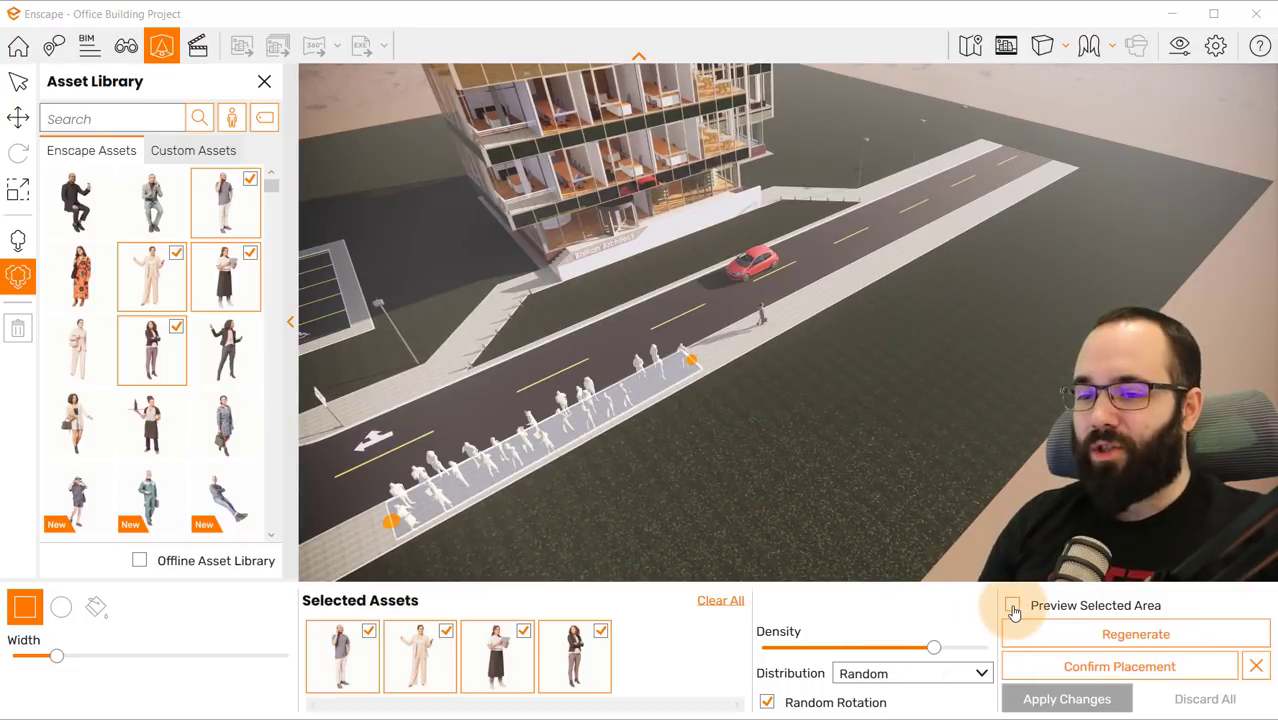
- Preview the selected area up close with real people, confirm the crowd's placement, and apply the changes
right_drag(813, 539, 707, 465)
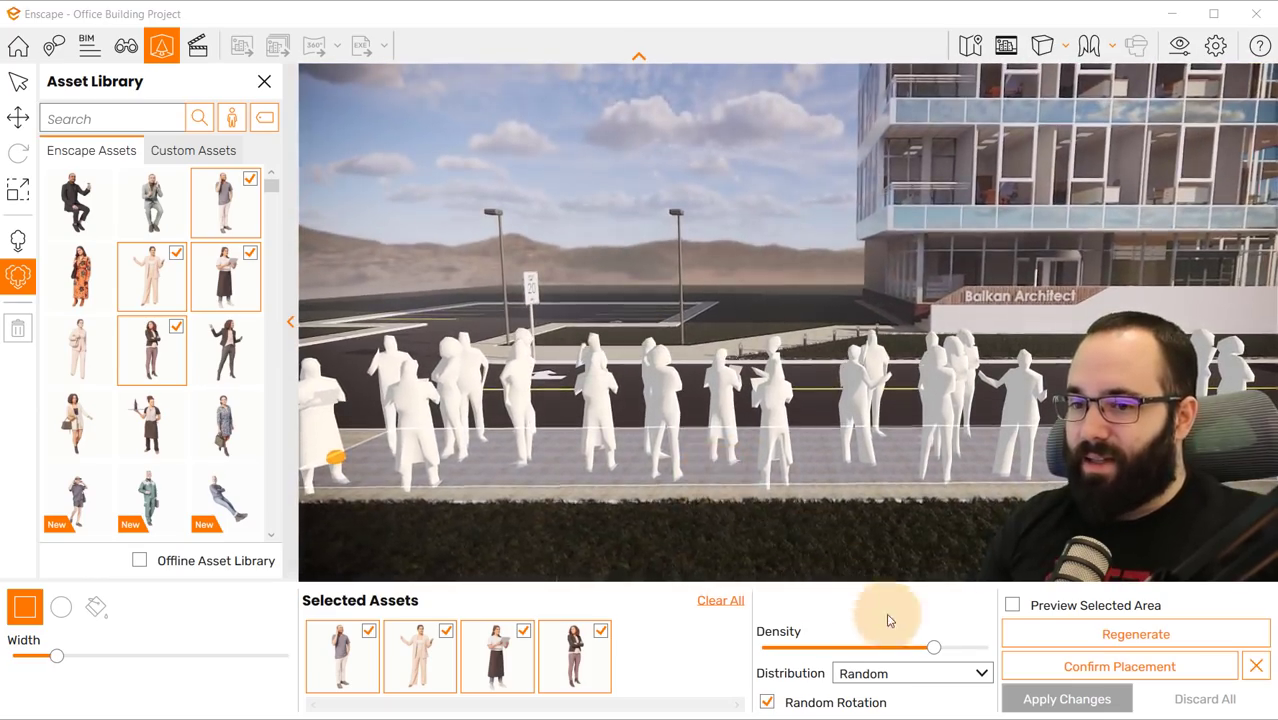
right_drag(893, 545, 897, 547)
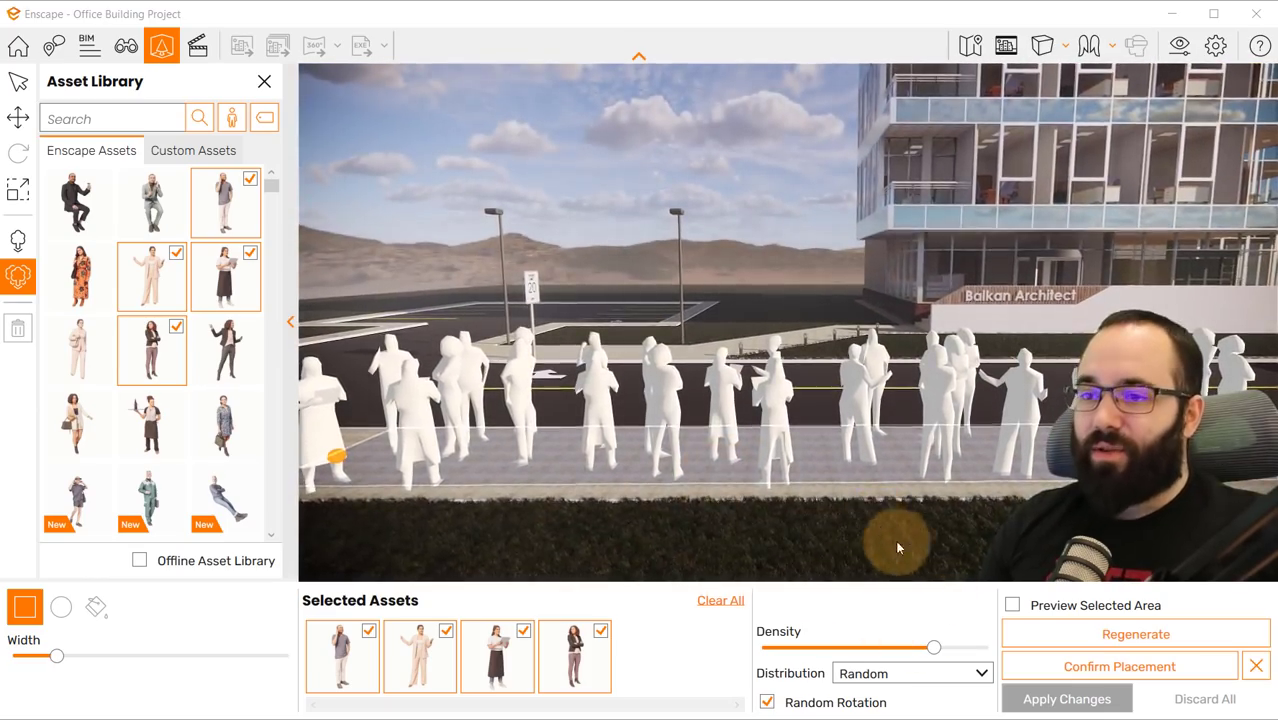
click(1013, 606)
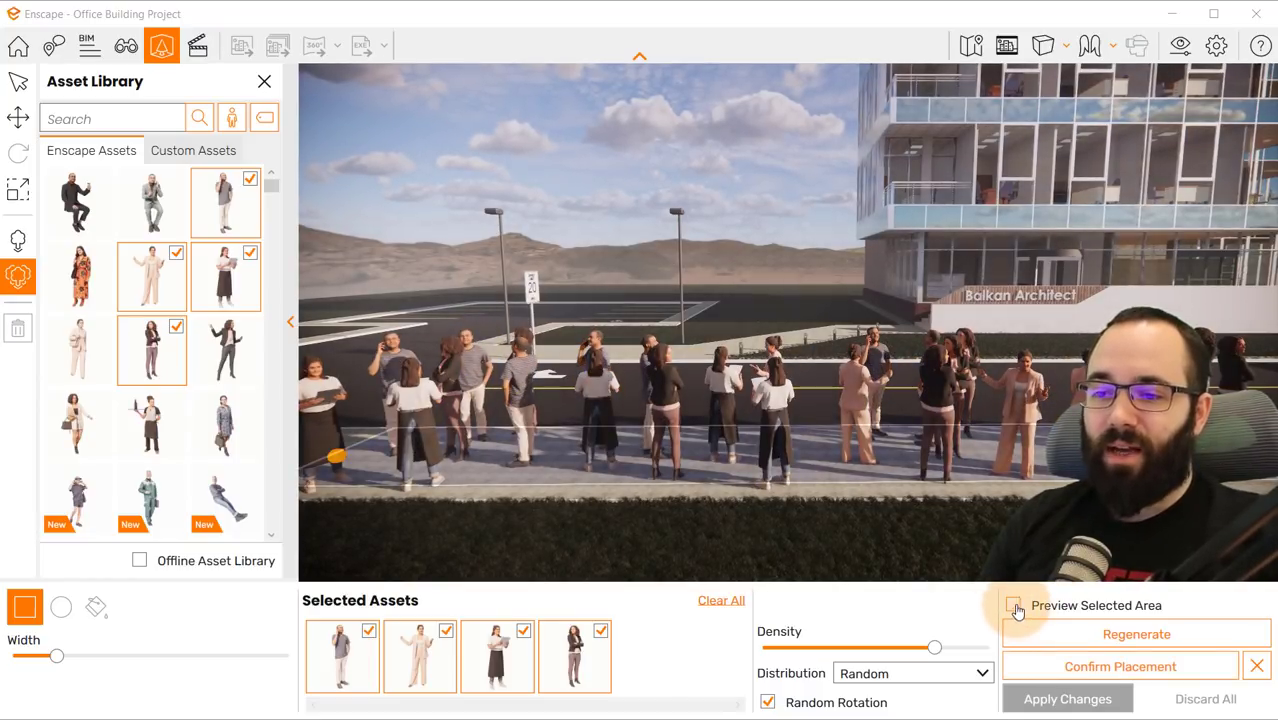
click(1015, 607)
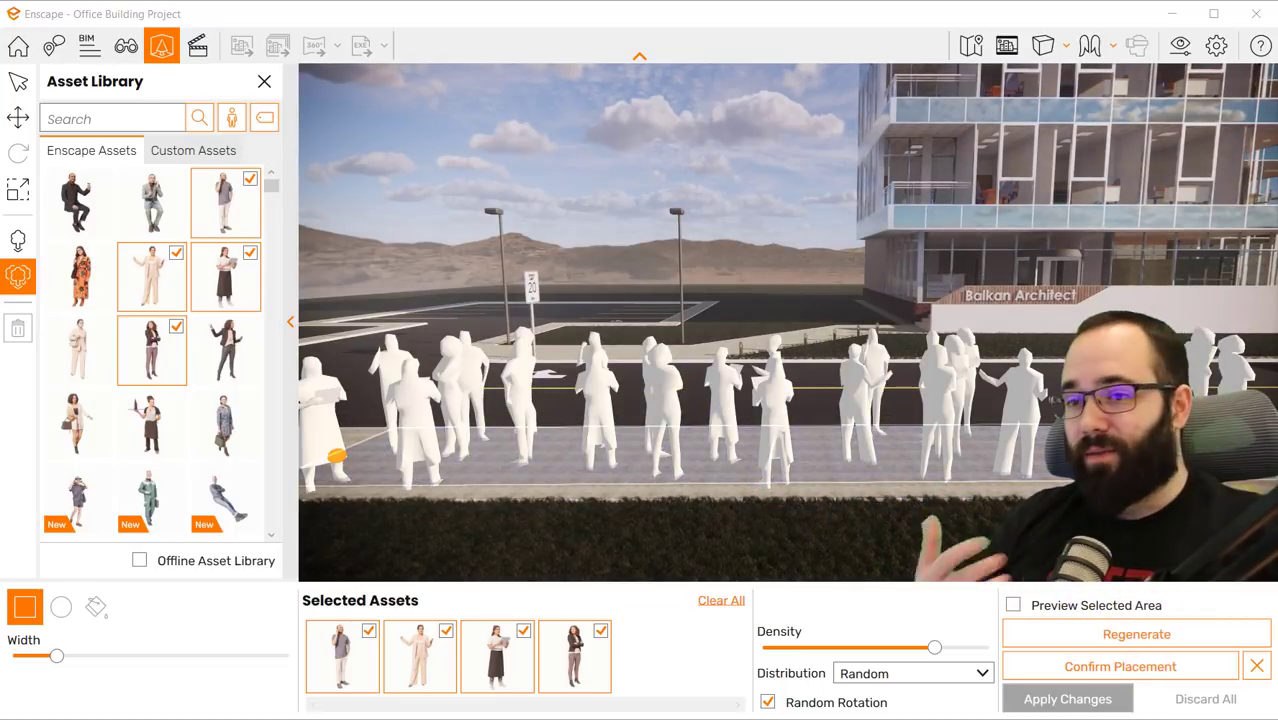
click(1104, 668)
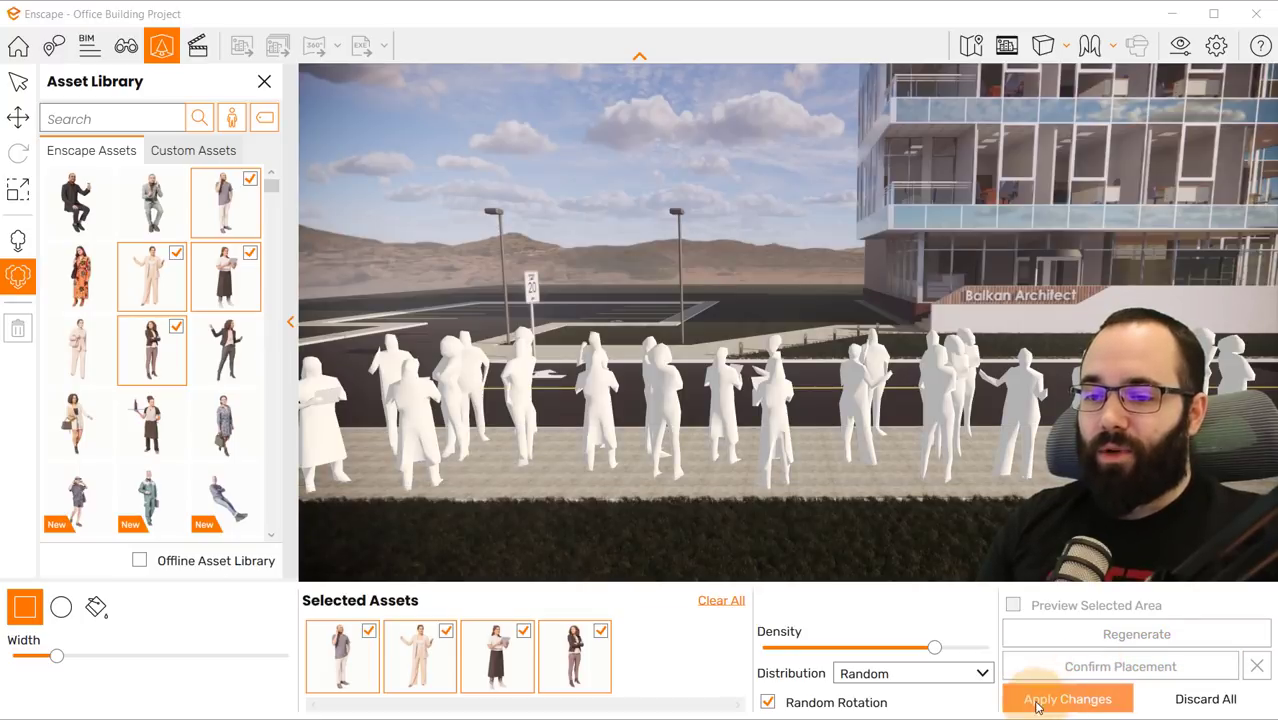
click(1057, 700)
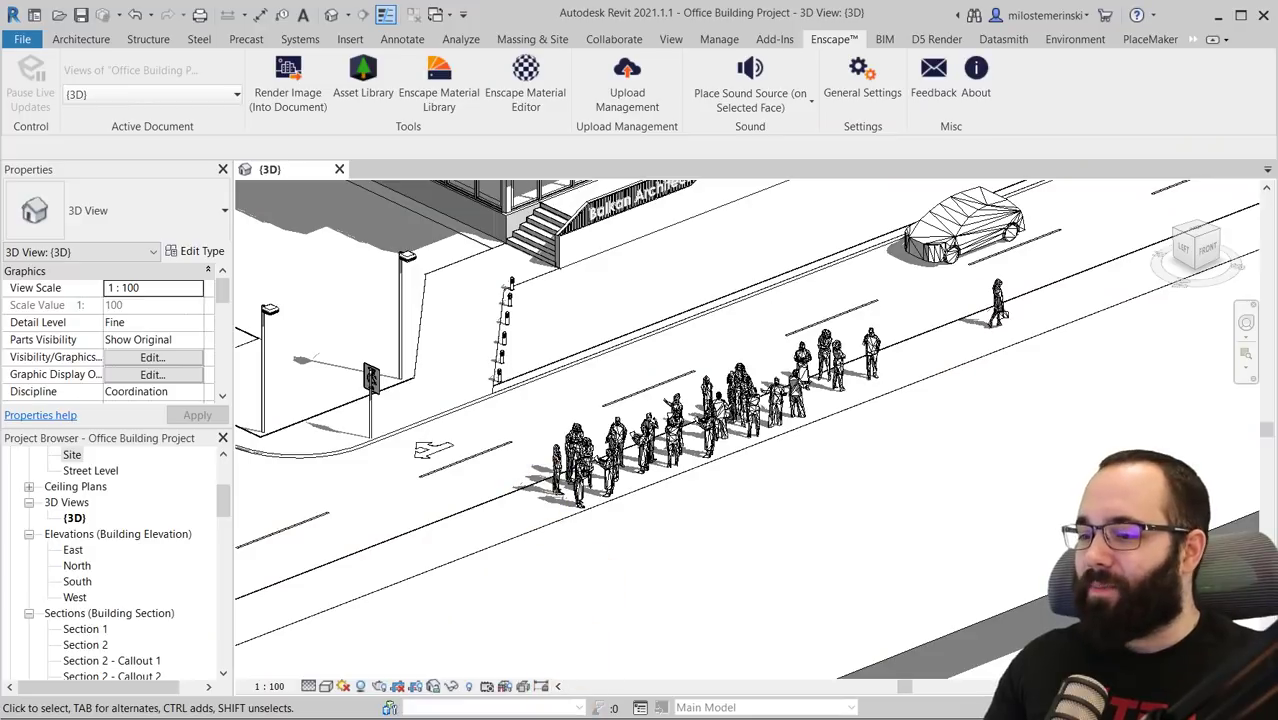
- Return to the Enscape window, switch the placement area to the fill tool, and survey the surfaces around the site
mouse_move(540, 716)
click(580, 659)
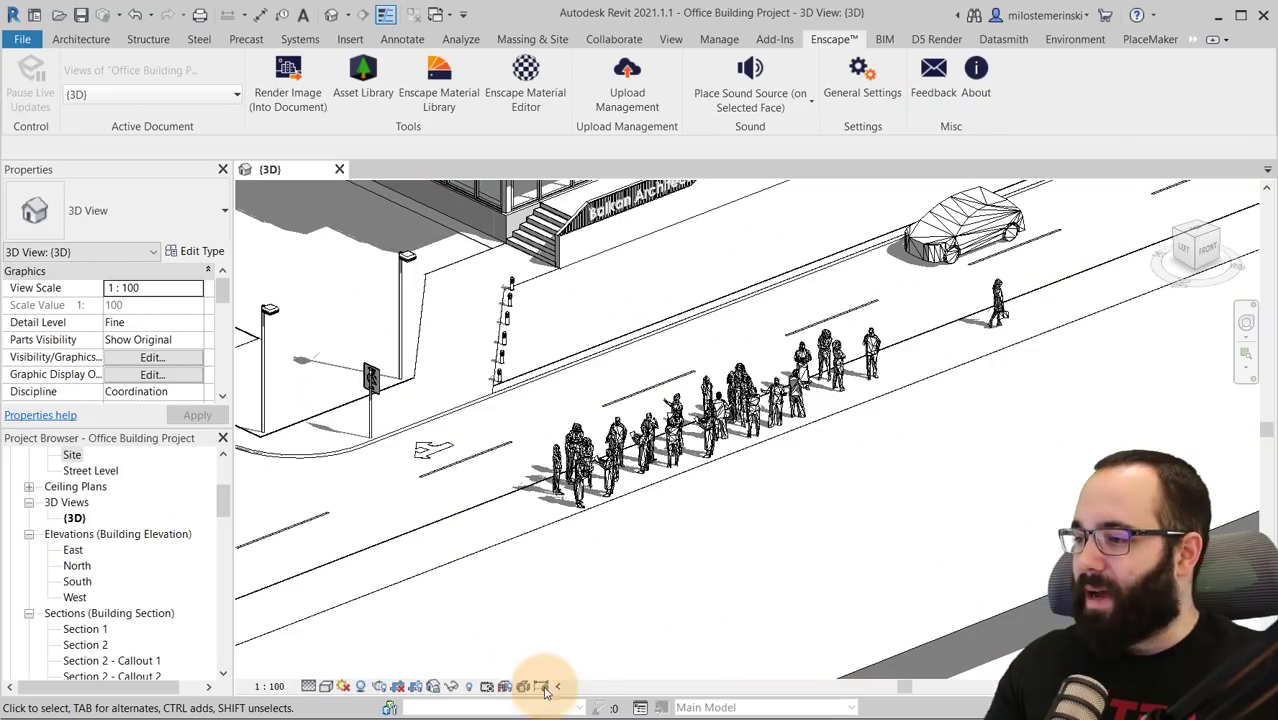
click(580, 684)
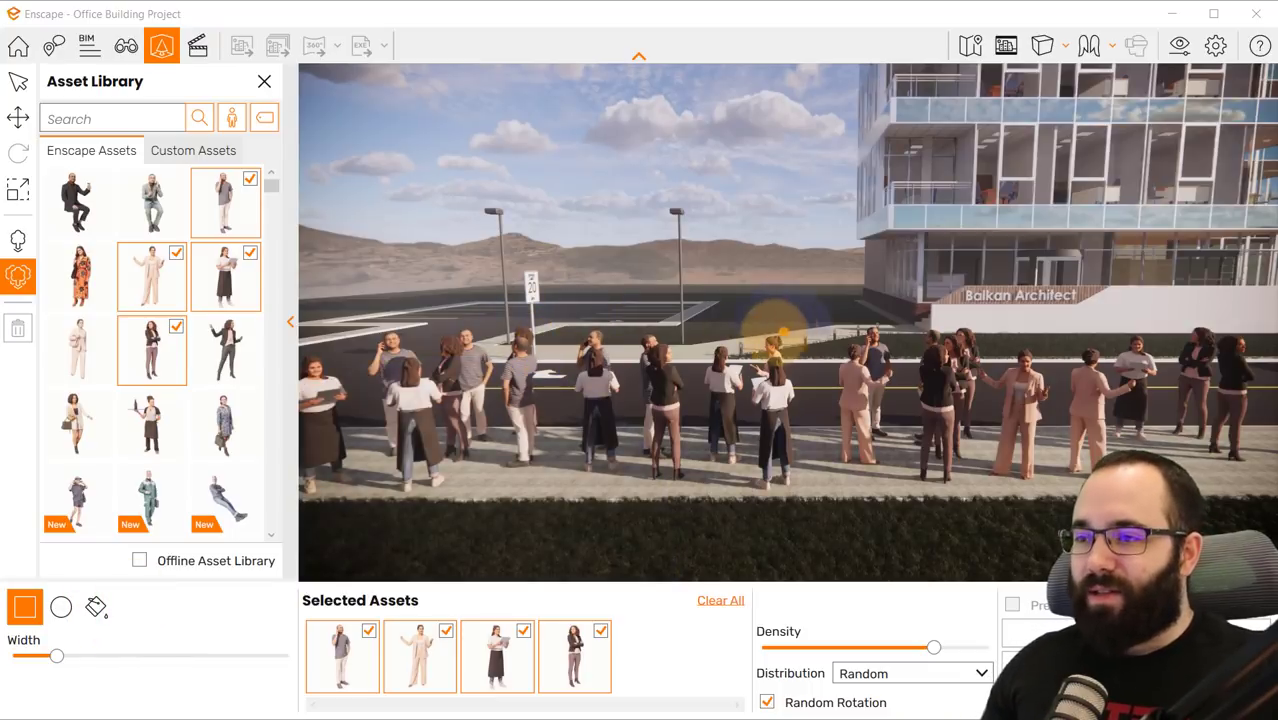
click(97, 607)
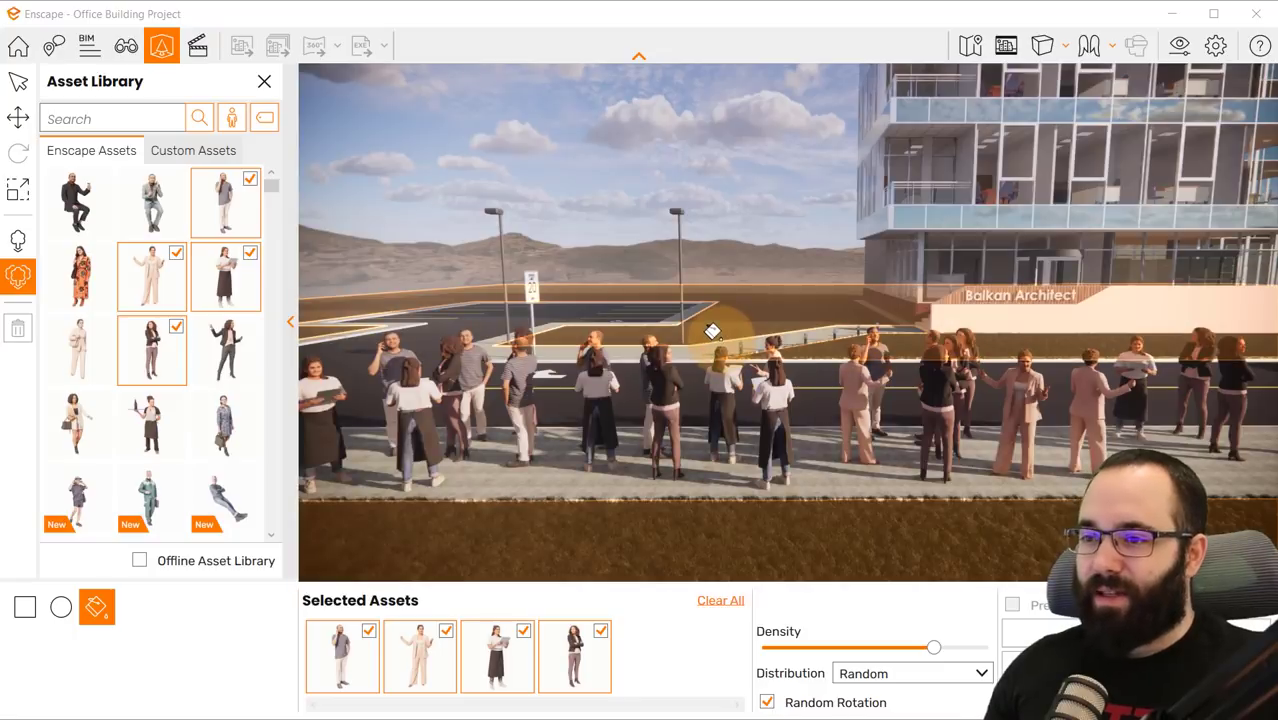
right_drag(732, 311, 878, 350)
scroll(878, 350, down, 5)
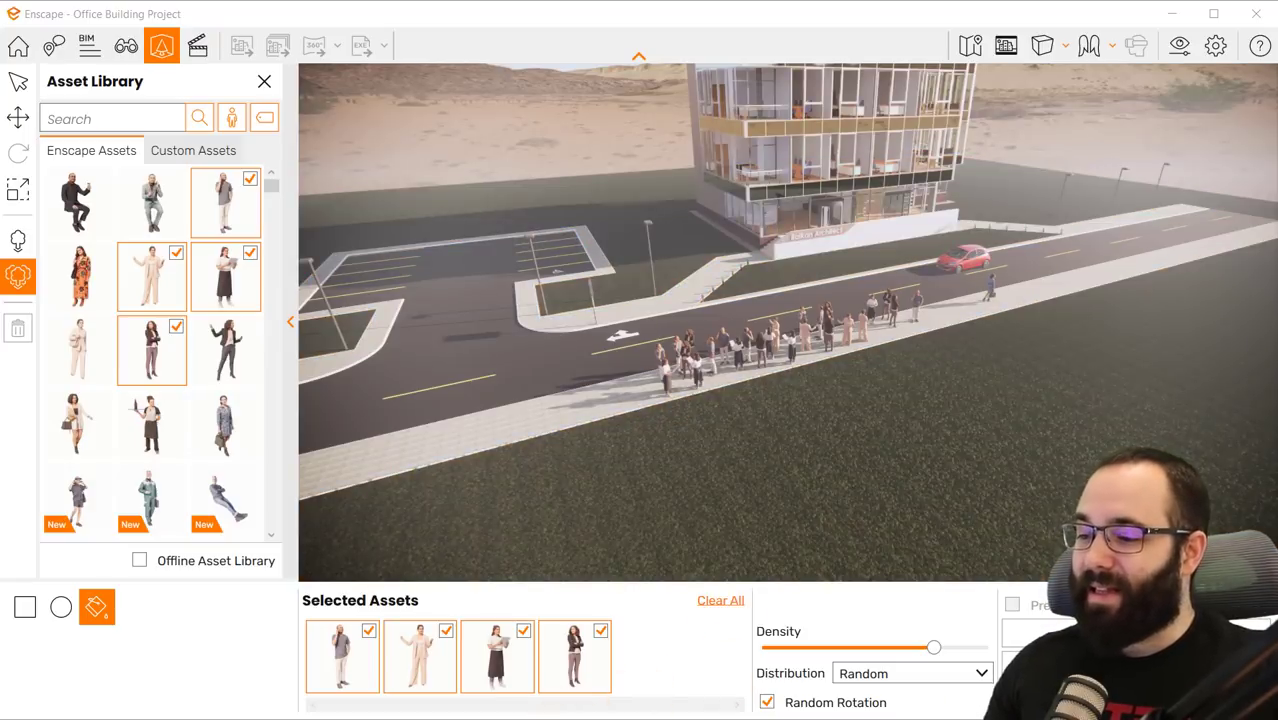
- Switch to Revit and open the Site floor plan
click(440, 665)
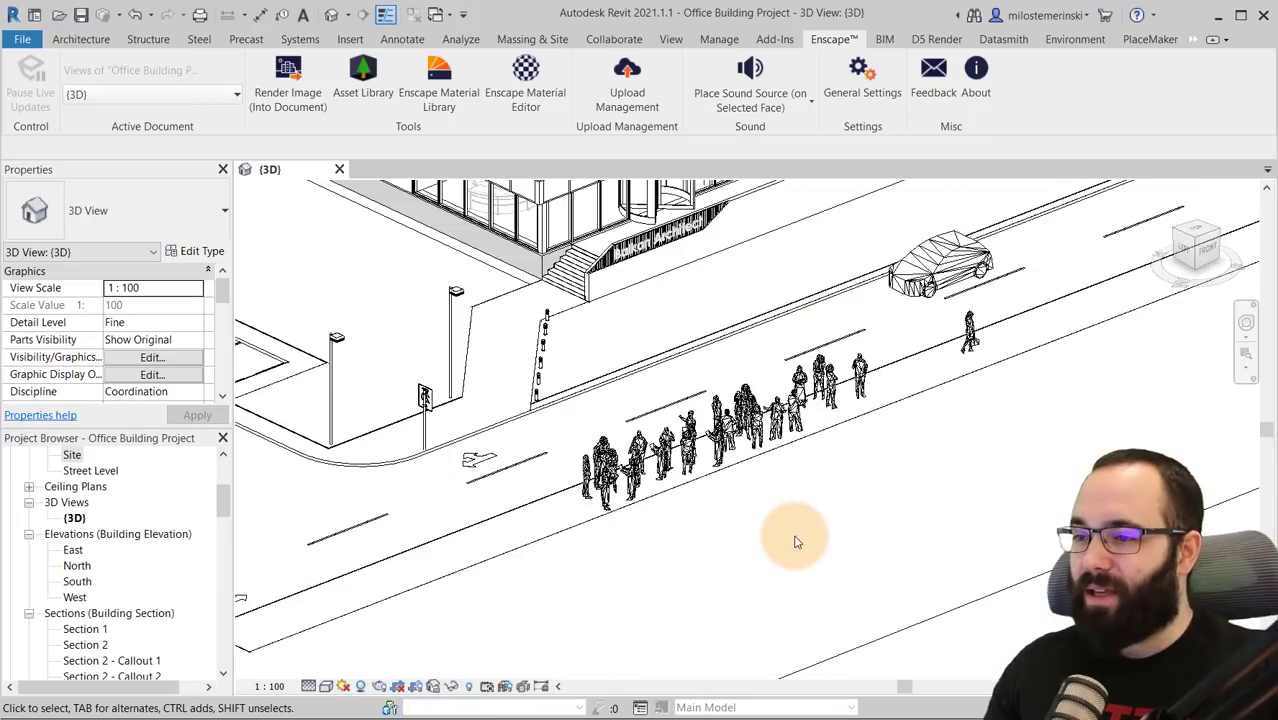
scroll(795, 541, down, 6)
scroll(800, 540, up, 3)
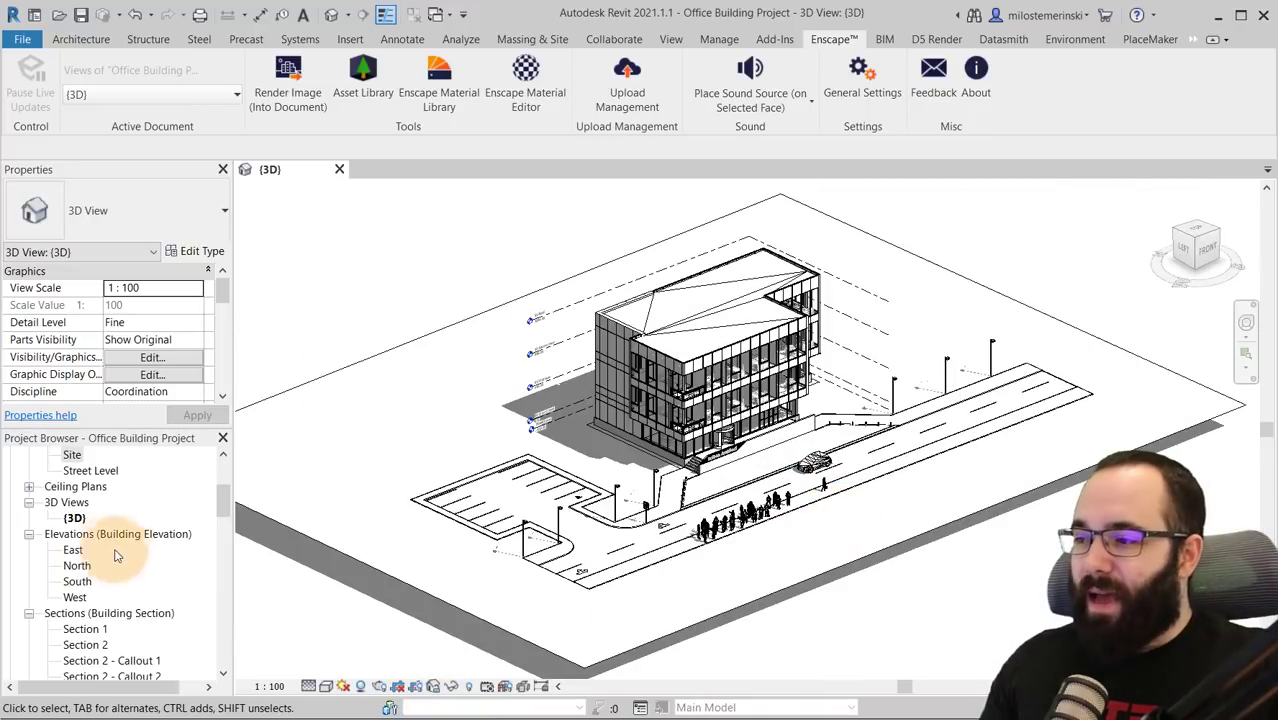
double_click(72, 454)
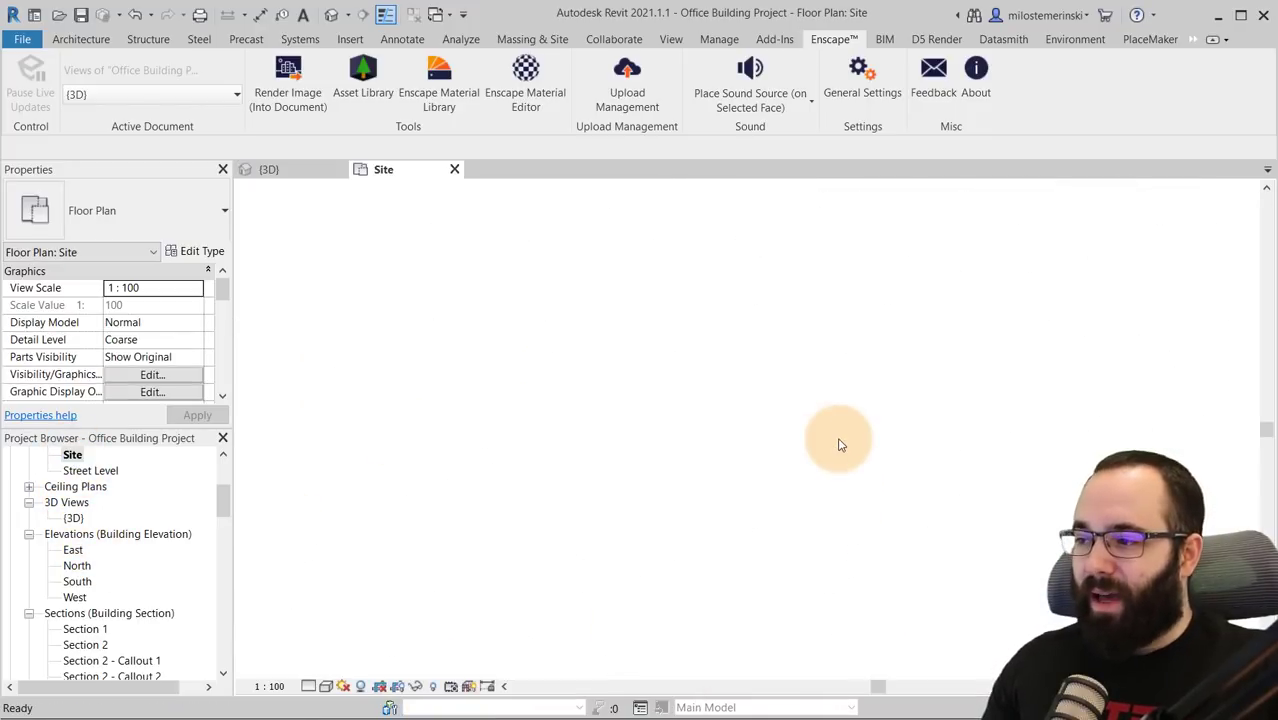
scroll(783, 296, up, 1)
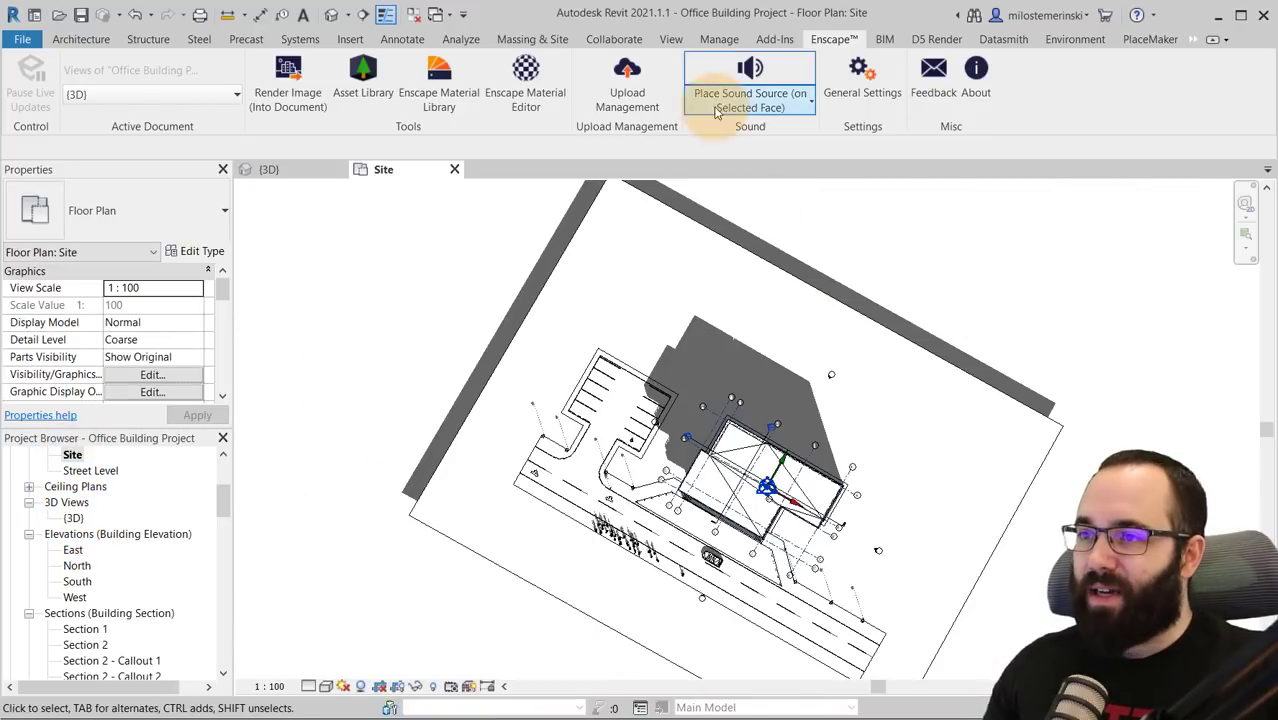
- Start a site subregion and sketch a winding spline boundary from the parking lot around behind the building and back
click(545, 45)
click(740, 80)
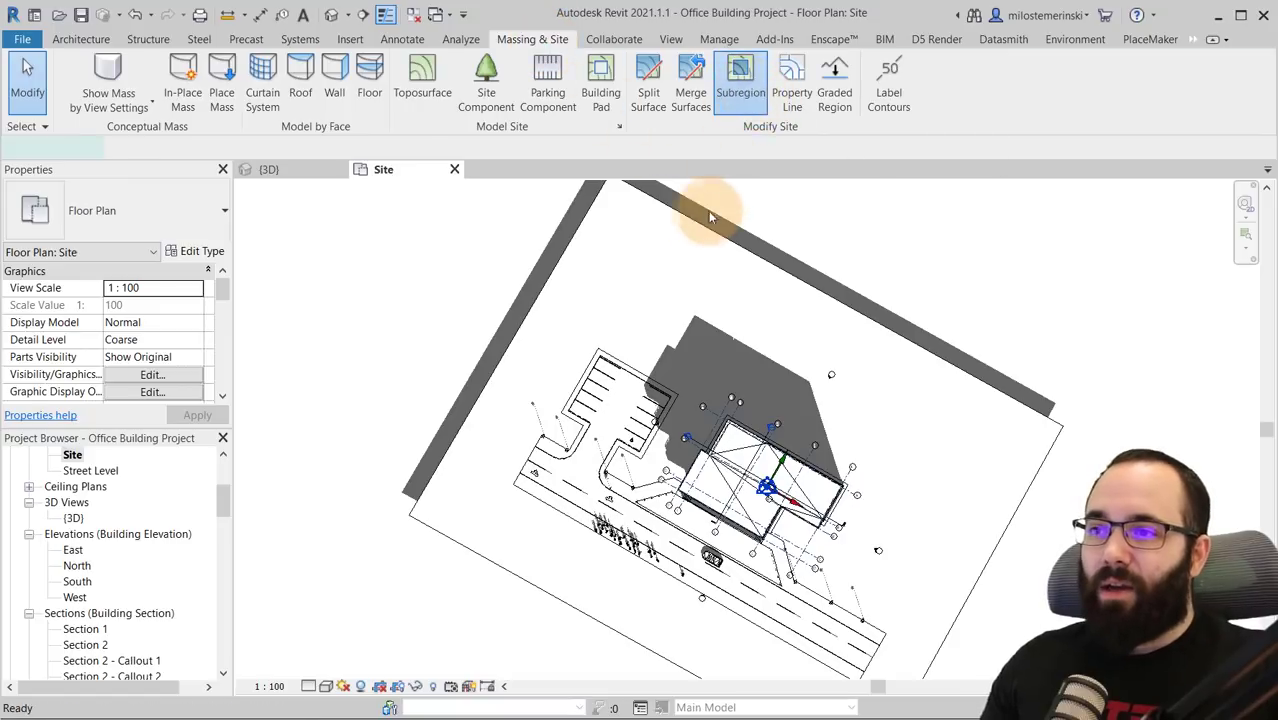
click(777, 68)
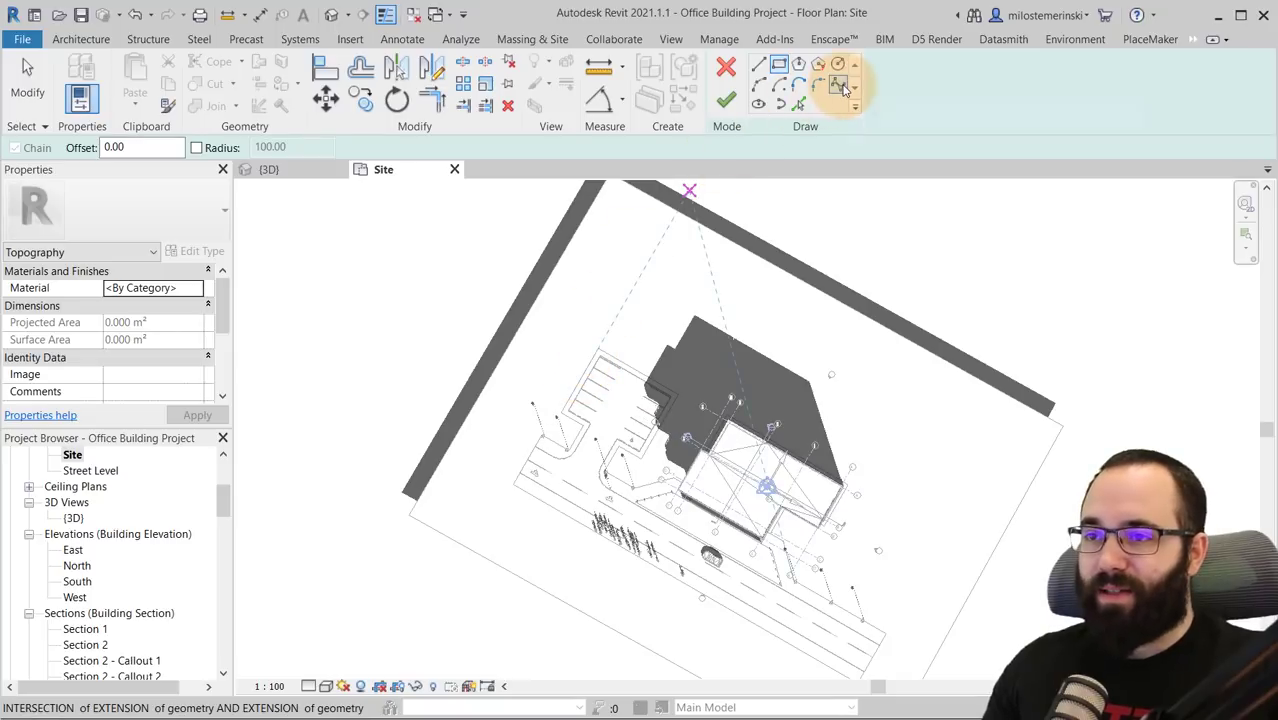
click(840, 86)
click(578, 368)
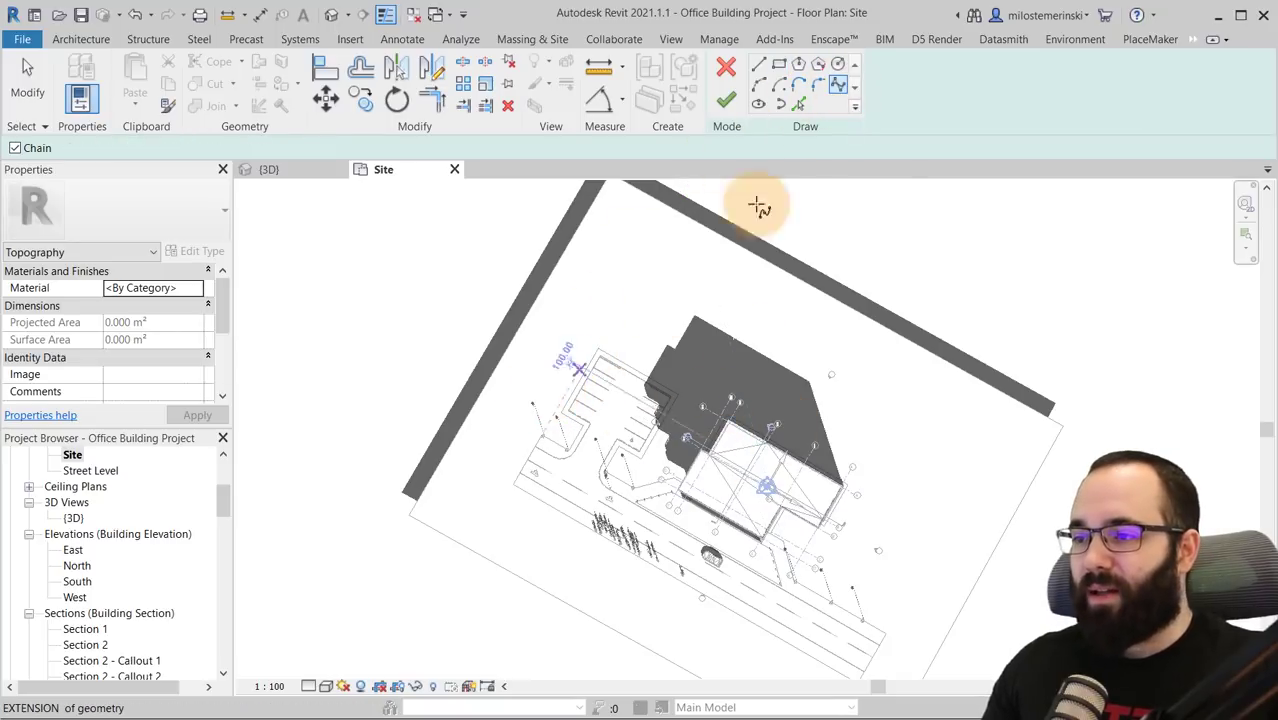
click(568, 374)
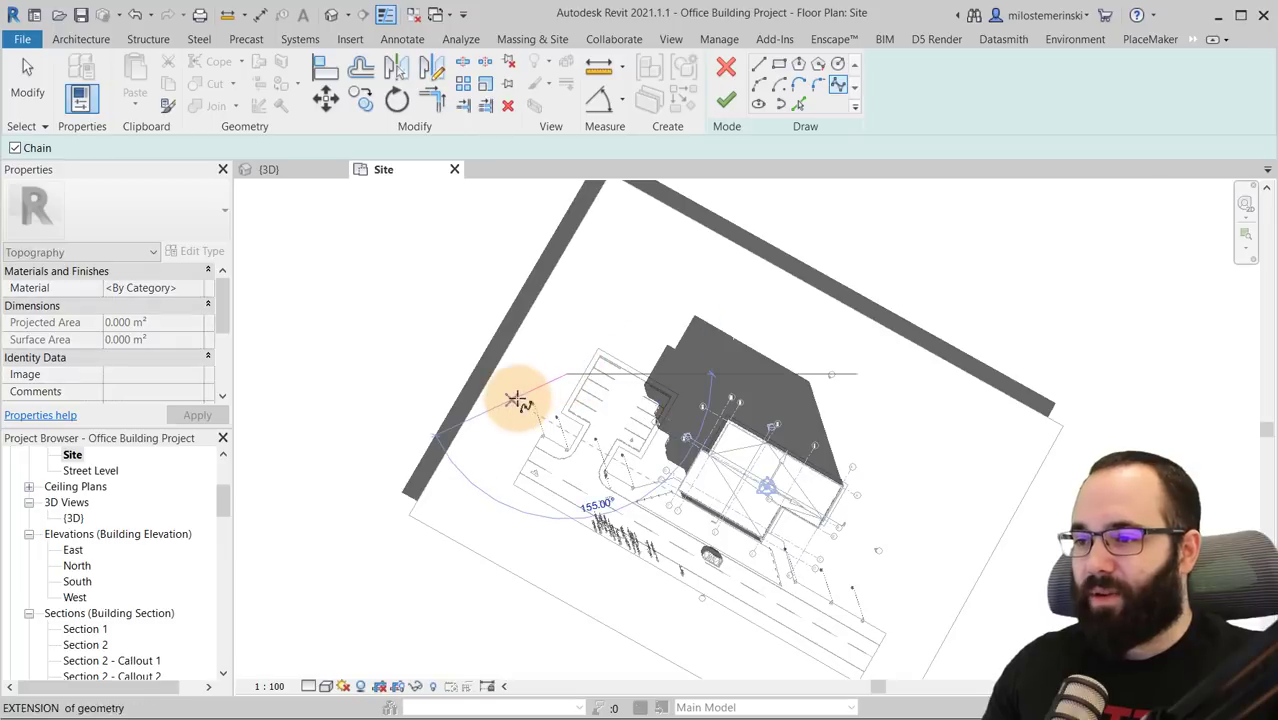
click(514, 399)
click(538, 329)
click(616, 252)
click(785, 279)
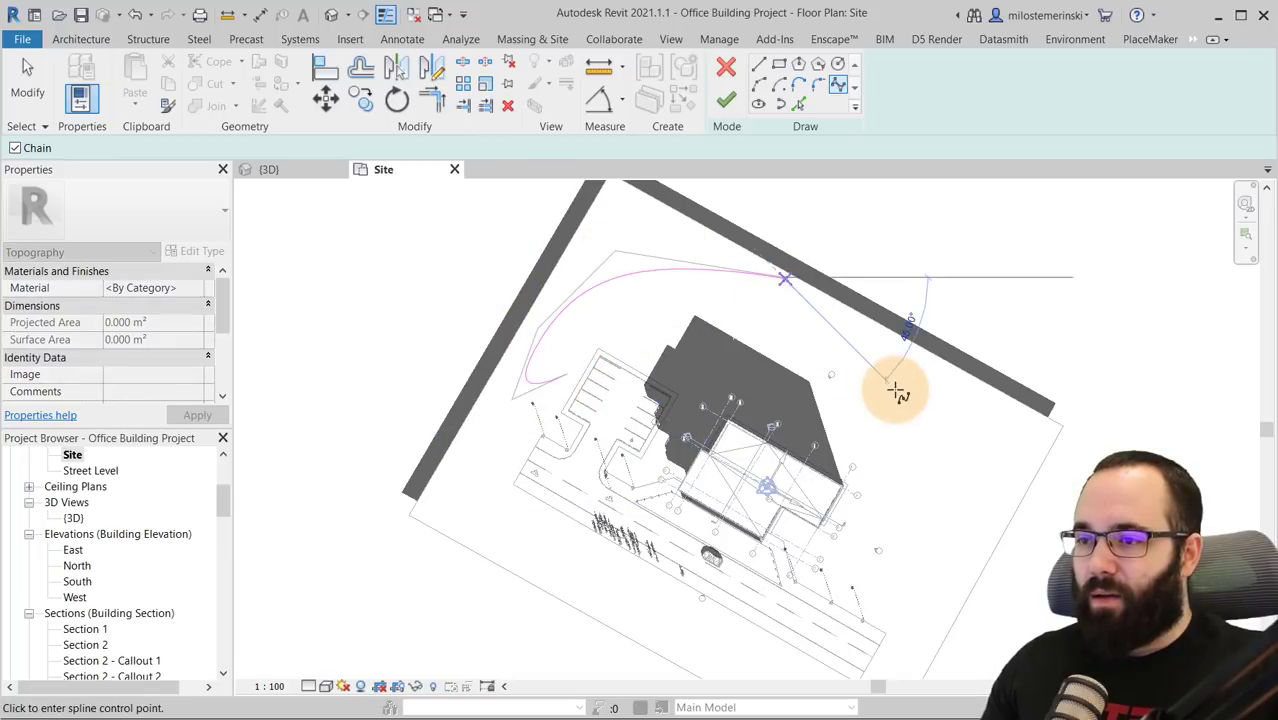
click(897, 393)
click(1002, 420)
click(960, 597)
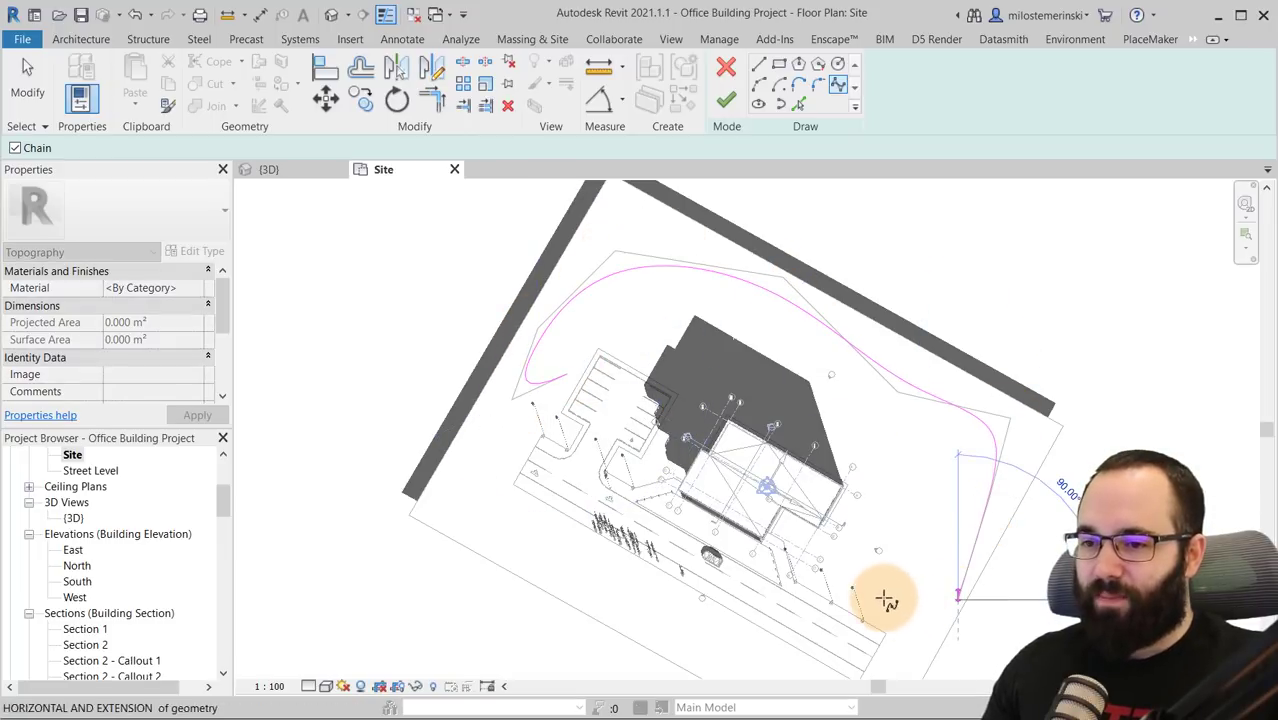
click(858, 528)
click(951, 431)
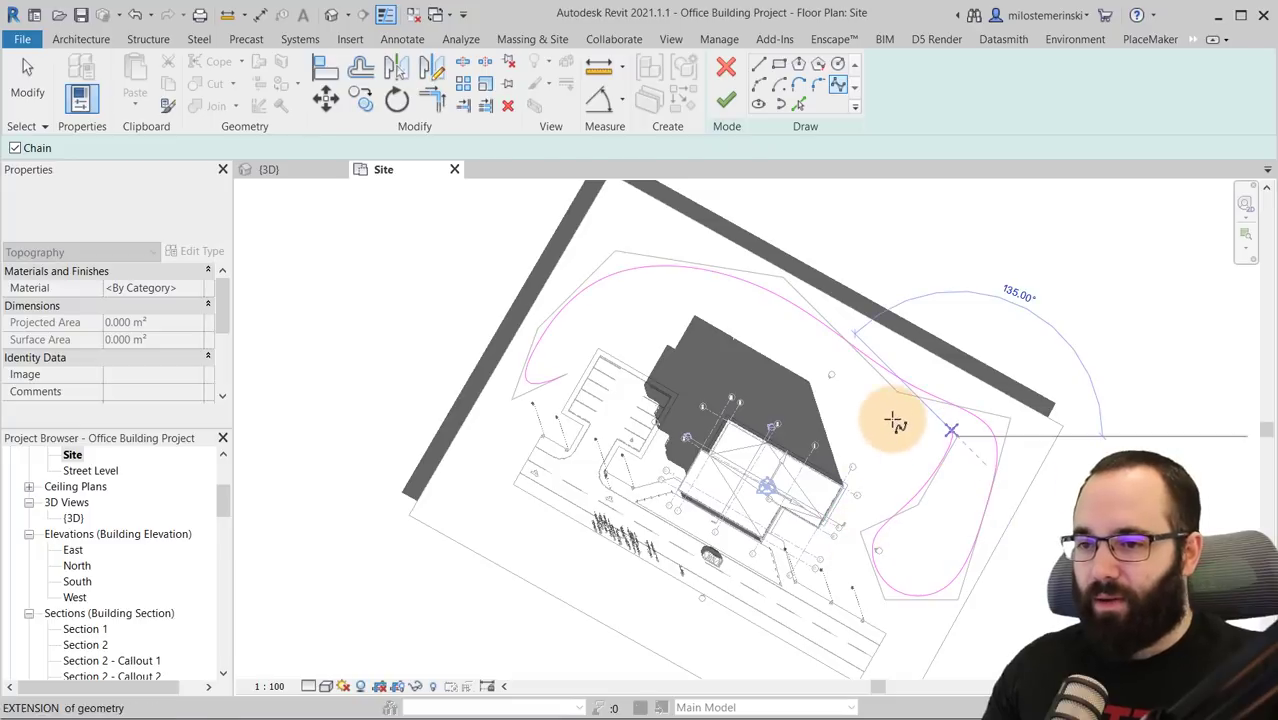
click(802, 377)
click(773, 421)
click(638, 338)
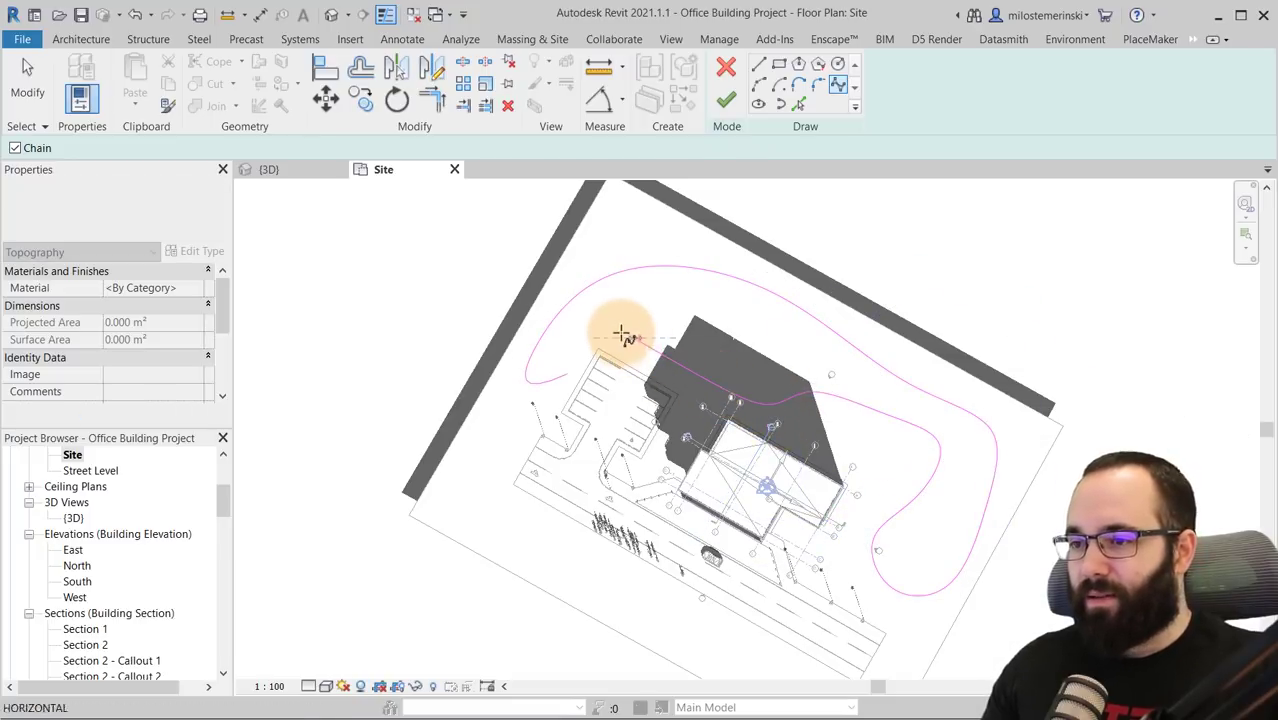
click(588, 338)
click(583, 372)
key(Escape)
click(582, 371)
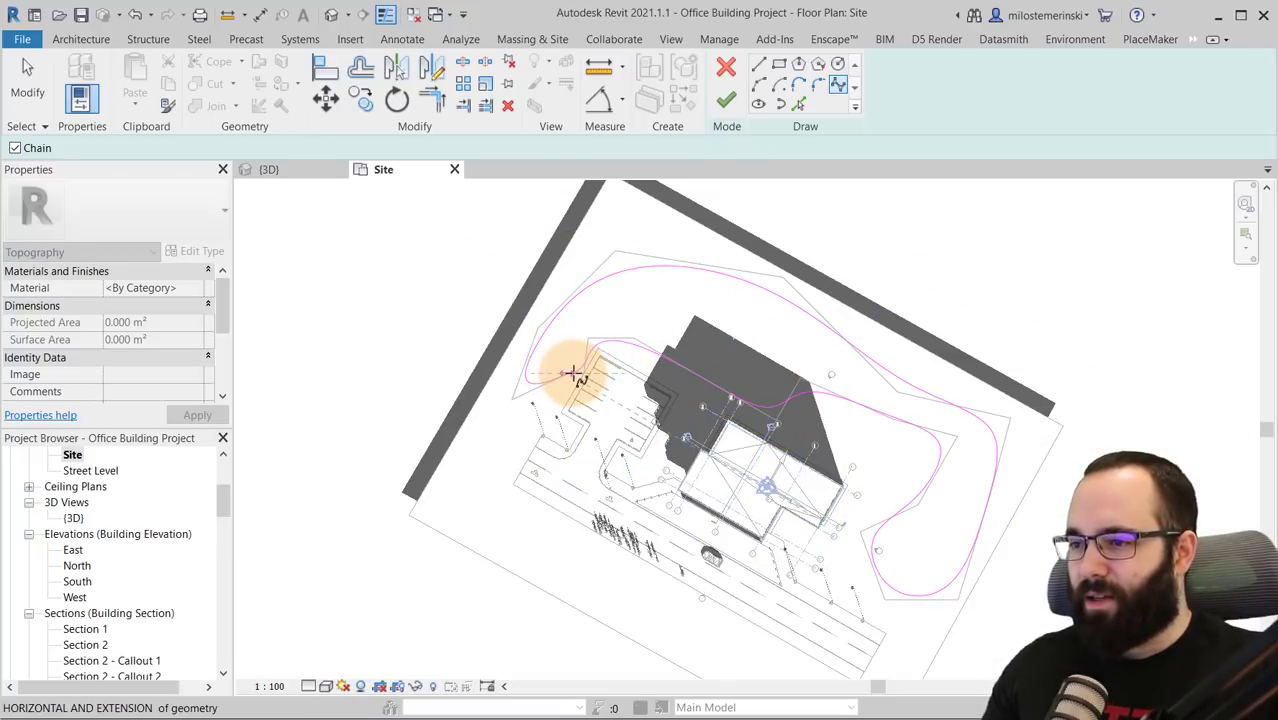
- Try to close the gap between the spline's two ends with a straight line
scroll(575, 375, up, 5)
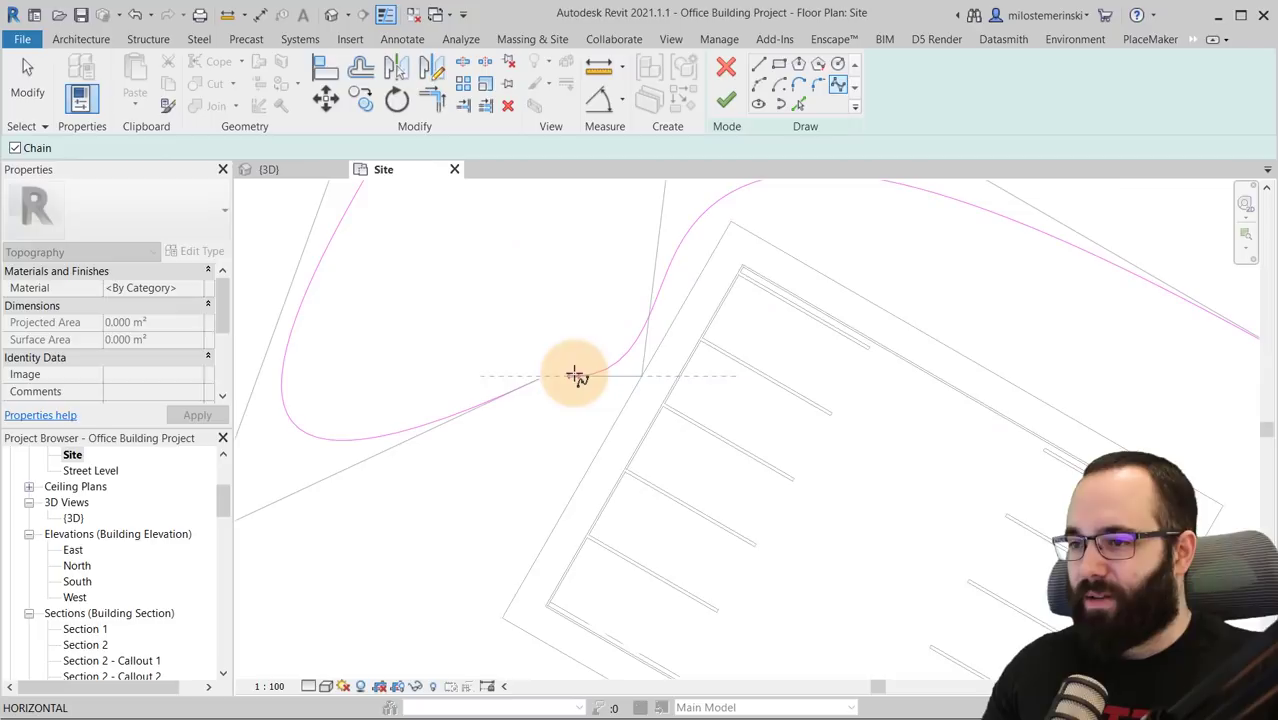
click(759, 66)
click(565, 377)
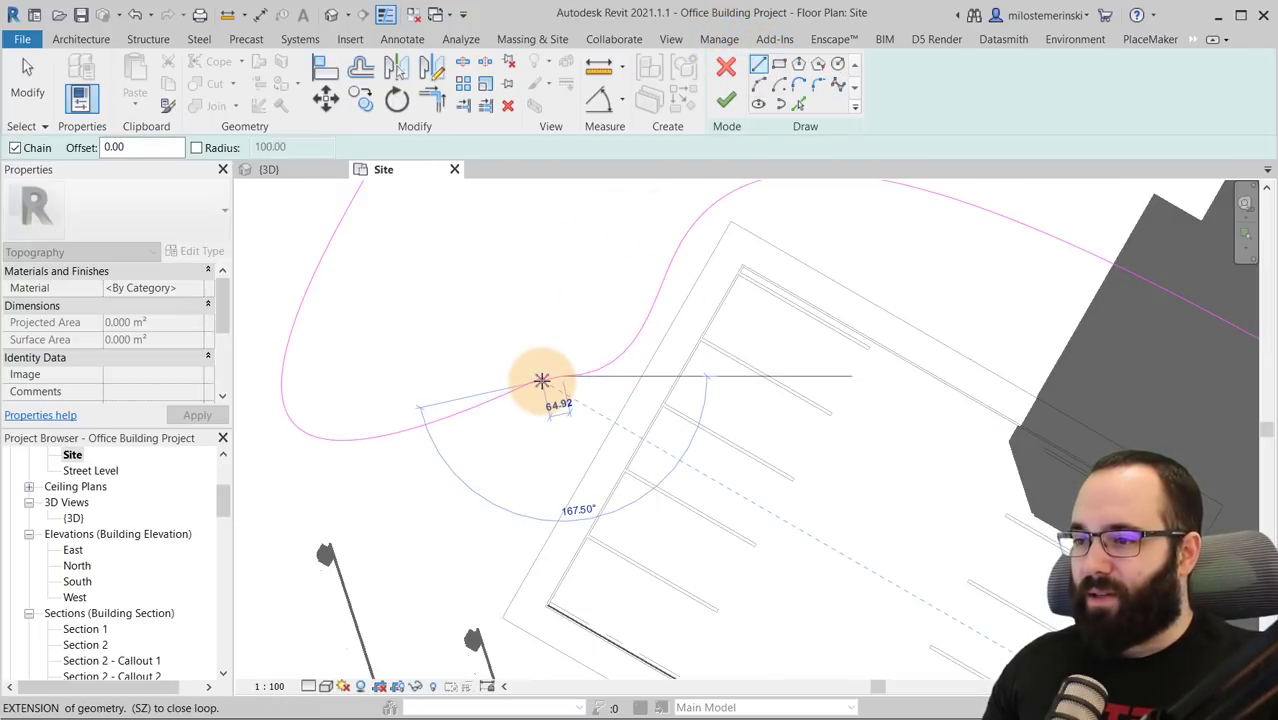
scroll(541, 381, up, 3)
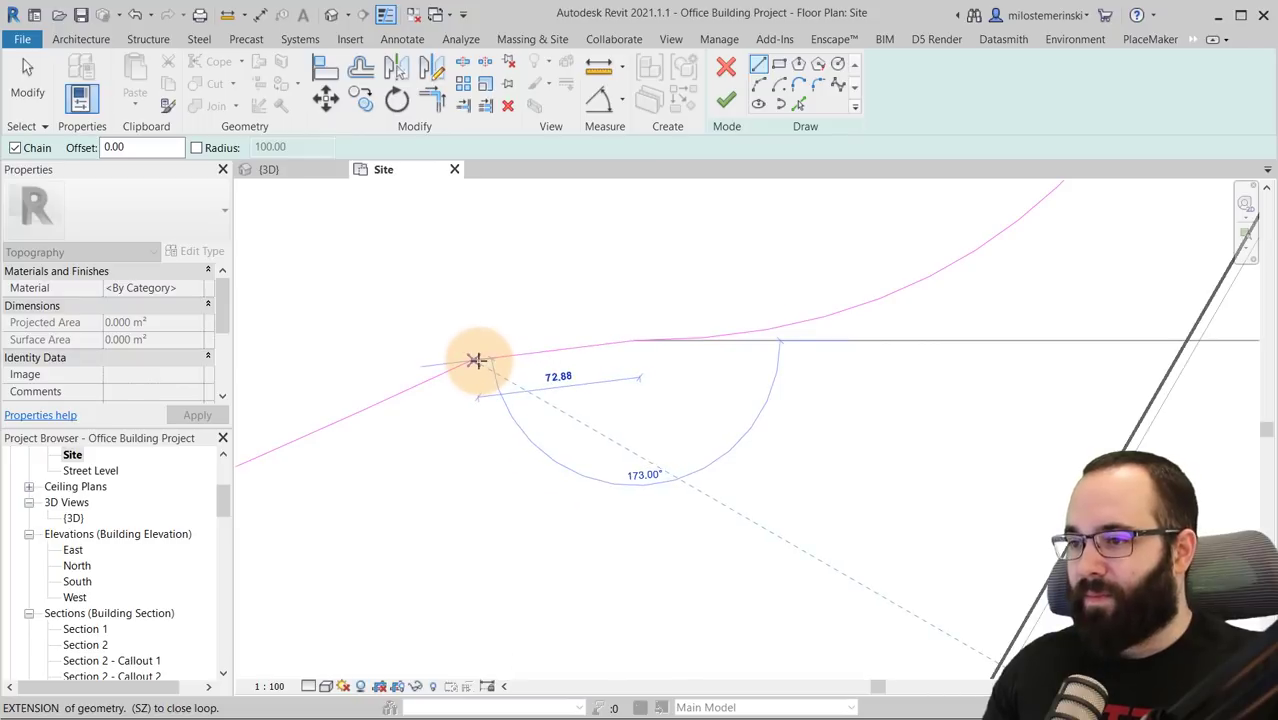
click(472, 360)
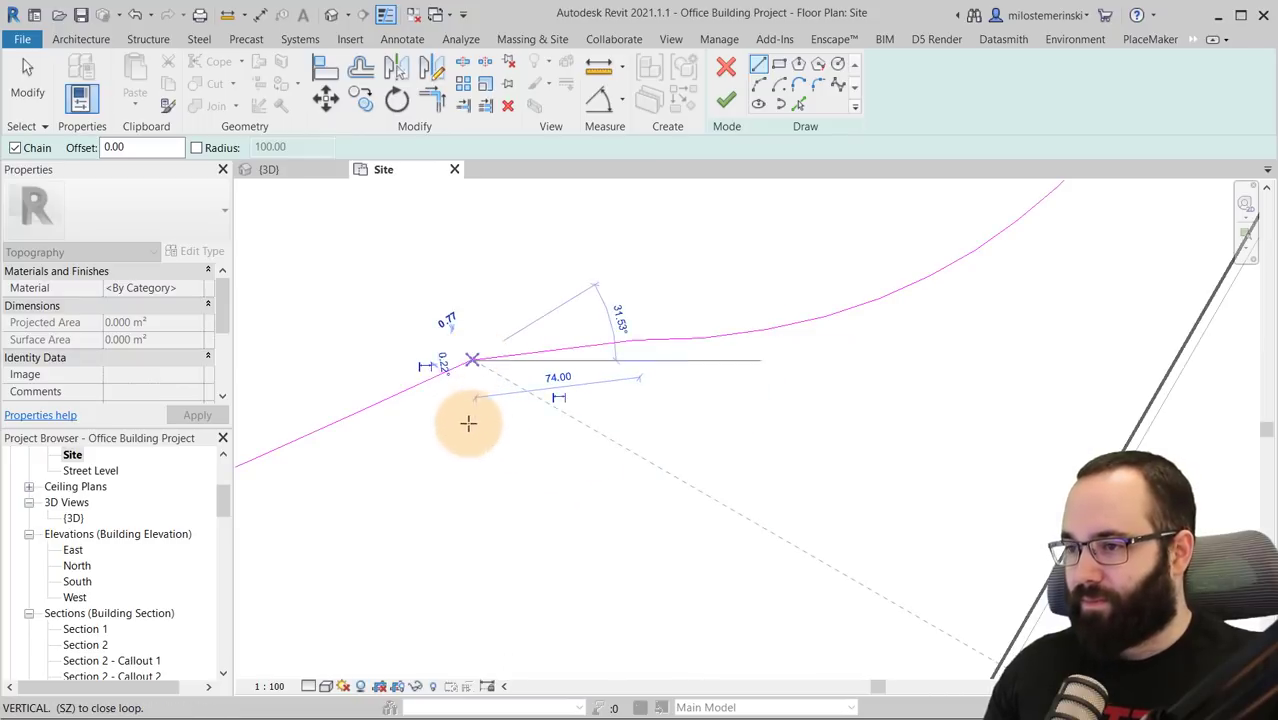
key(Escape)
key(Escape)
- Try to move the closing line's end onto the spline's endpoint, and delete the line
scroll(466, 382, up, 3)
click(492, 338)
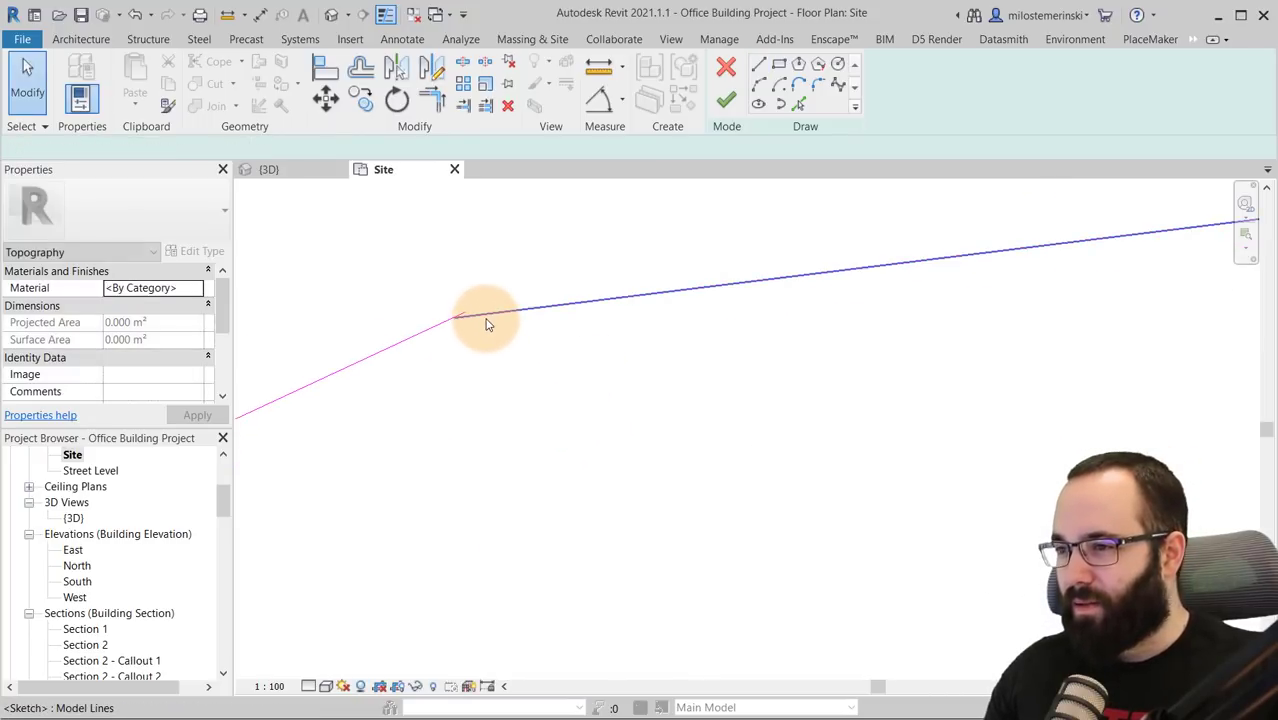
drag(488, 322, 470, 303)
scroll(462, 312, up, 5)
scroll(586, 412, down, 4)
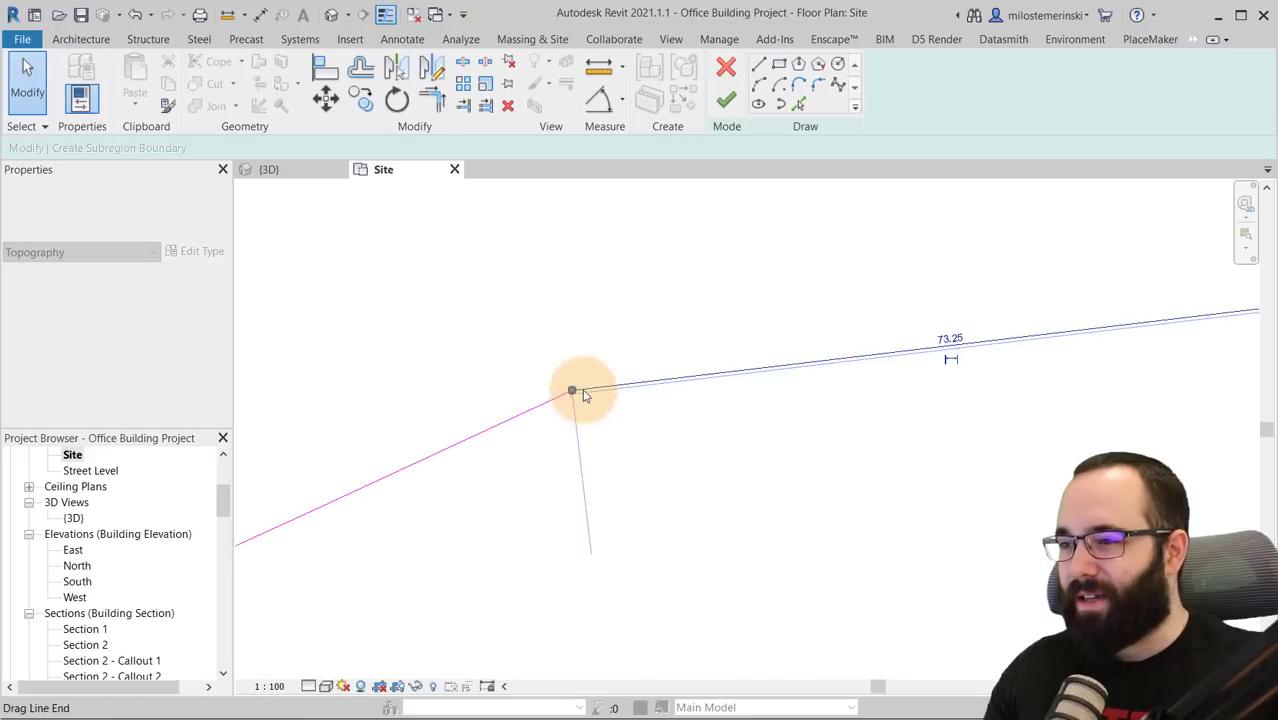
scroll(699, 400, down, 2)
key(Delete)
- Close the boundary with a straight line from endpoint to endpoint of the spline and finish the subregion
click(758, 63)
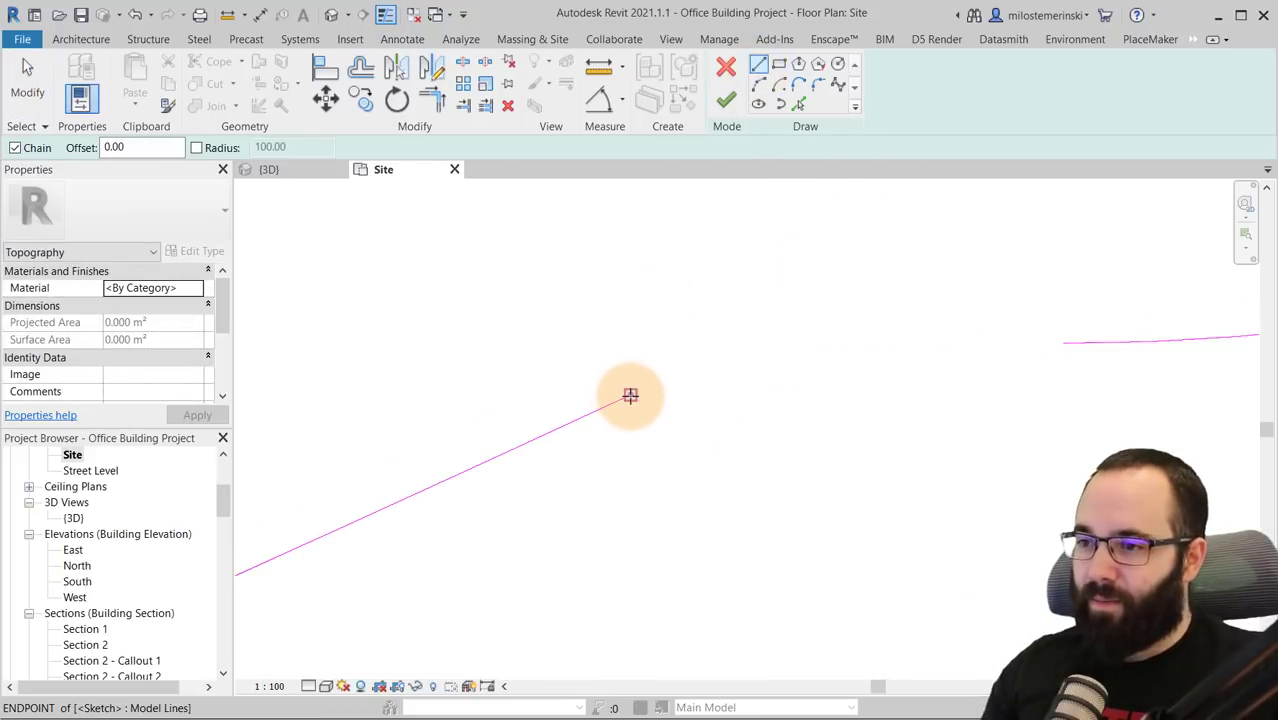
click(630, 396)
click(1061, 341)
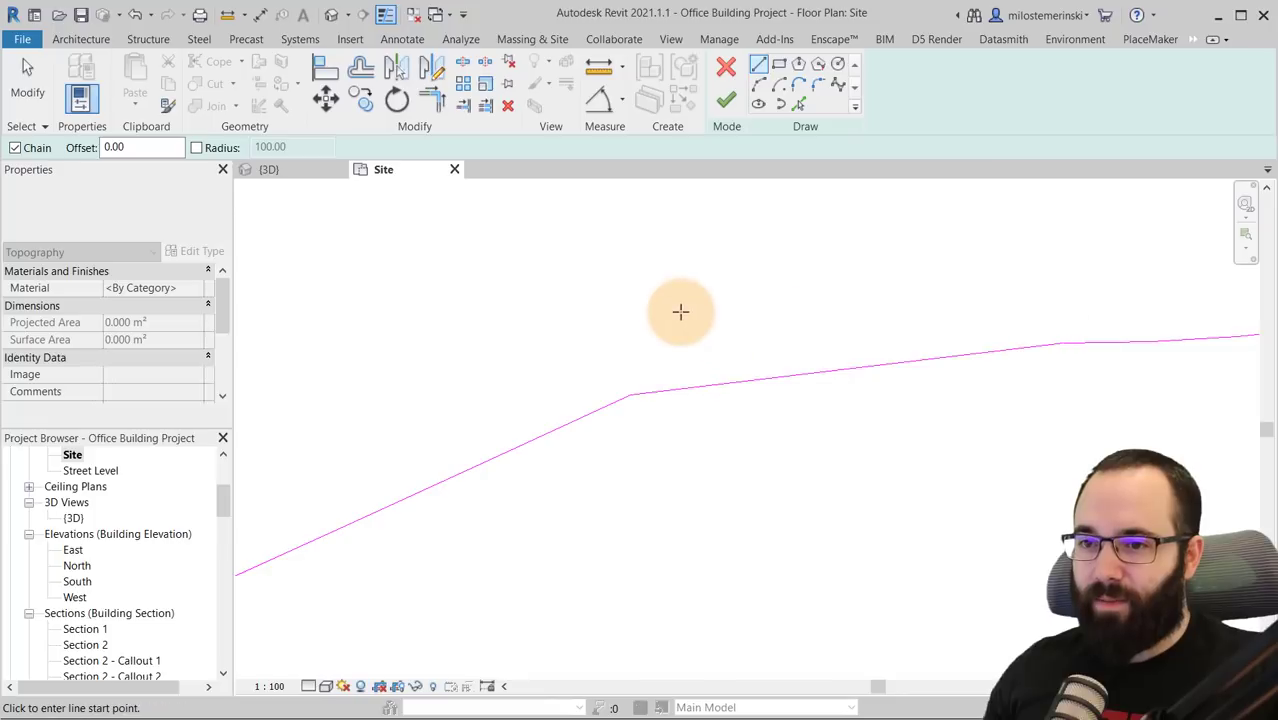
scroll(680, 312, down, 8)
key(Escape)
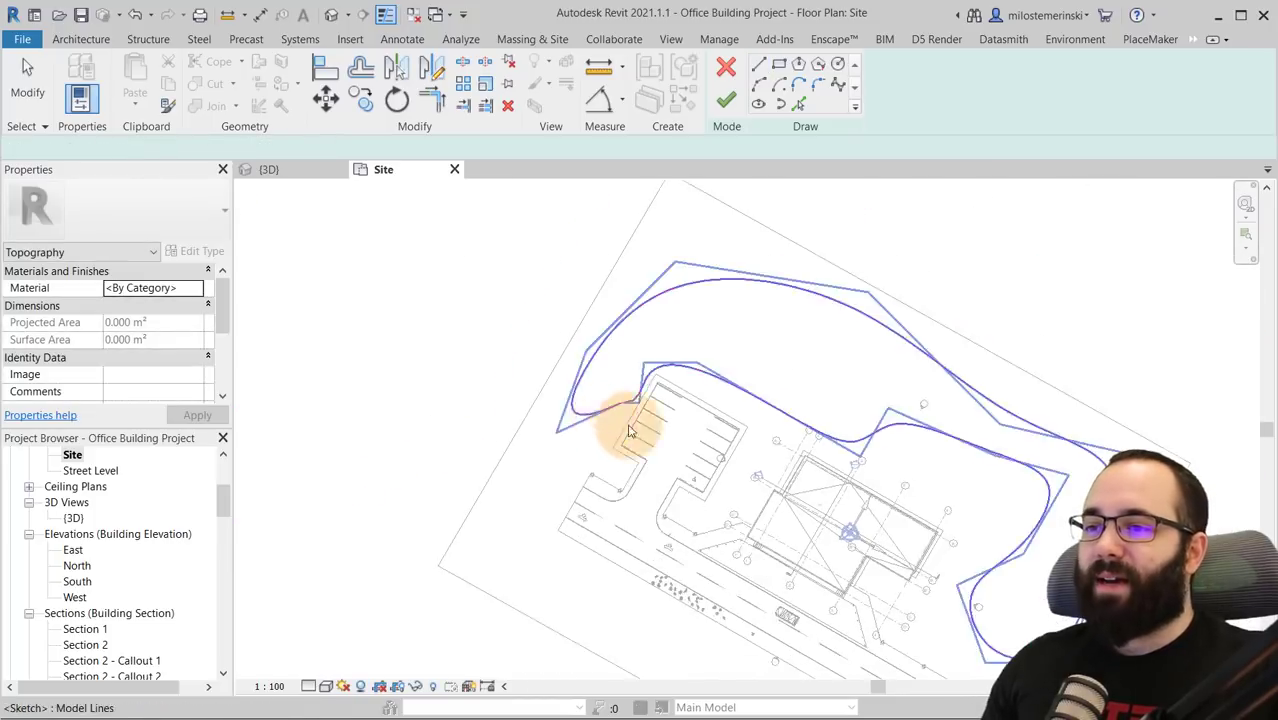
click(726, 100)
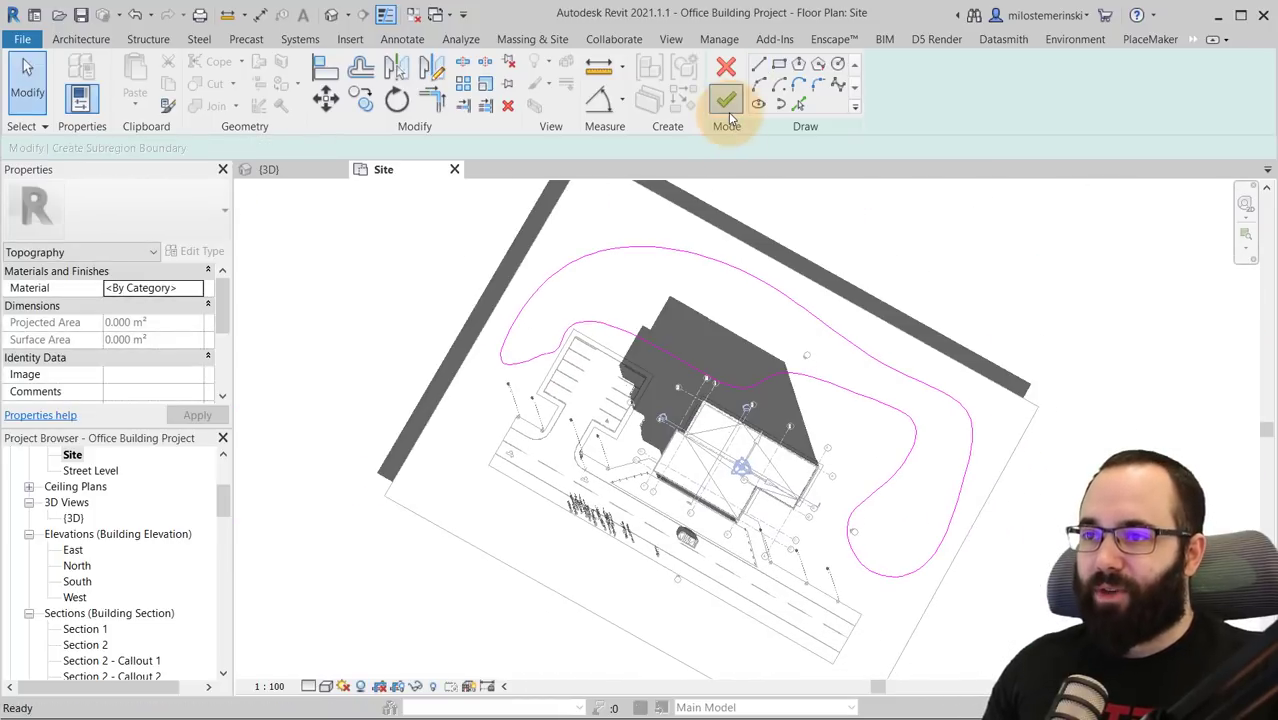
- Assign the Sand material to the new subregion
click(679, 269)
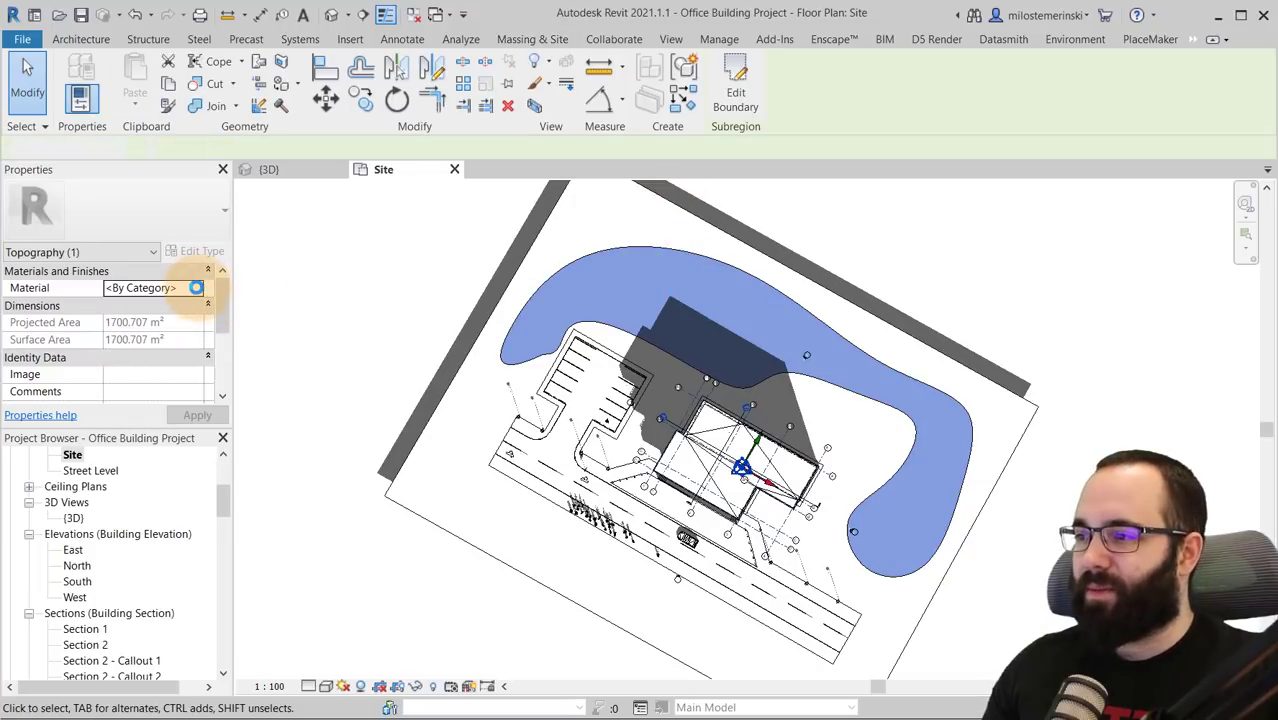
click(196, 288)
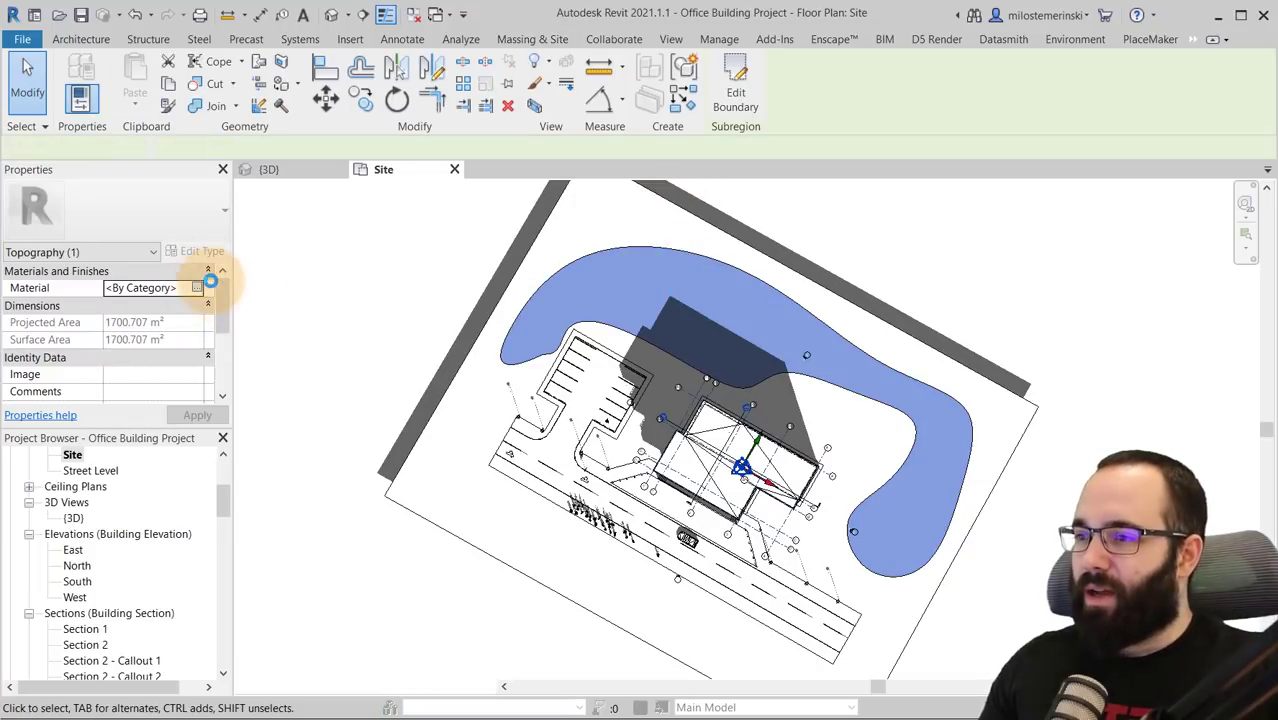
click(211, 285)
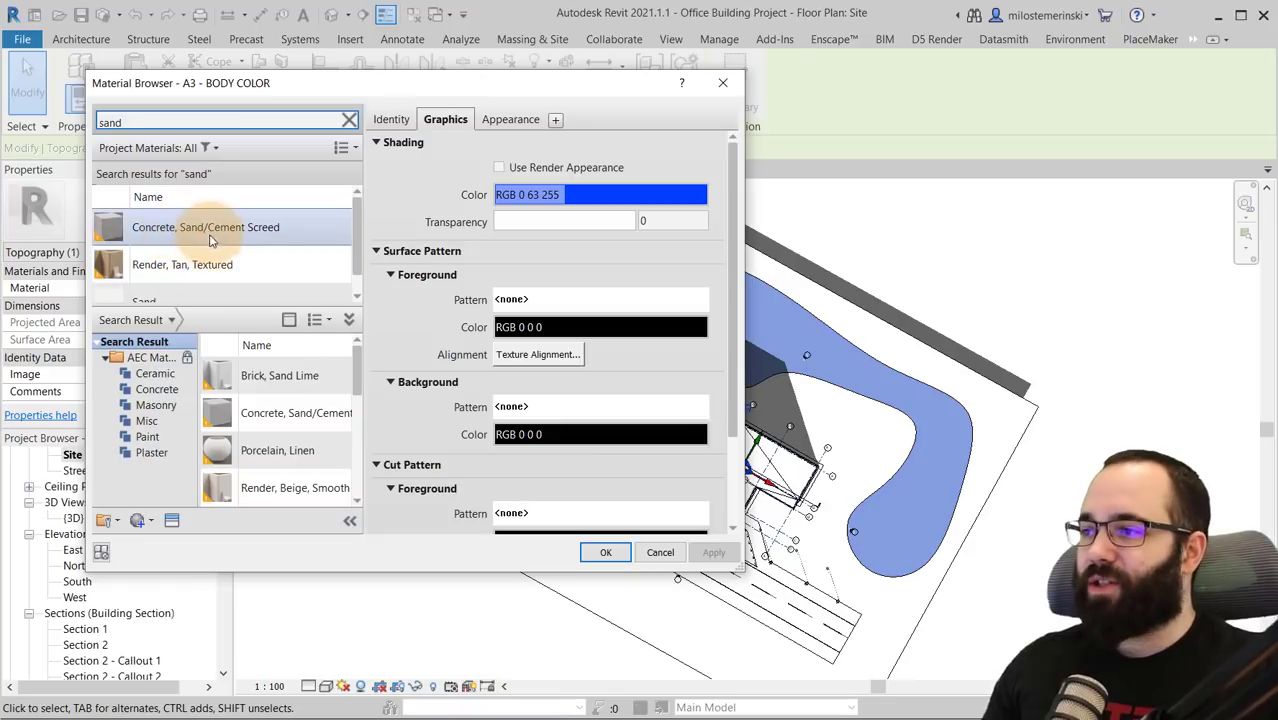
scroll(210, 248, down, 1)
click(172, 290)
key(Return)
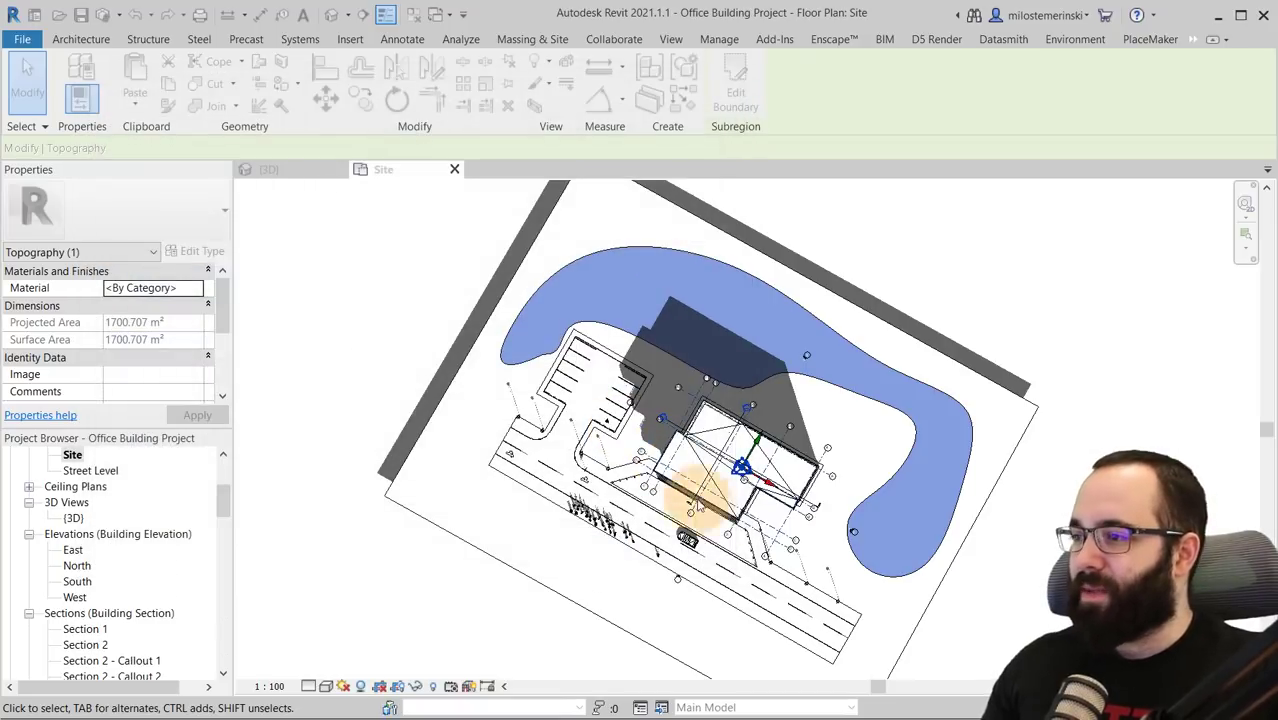
click(467, 437)
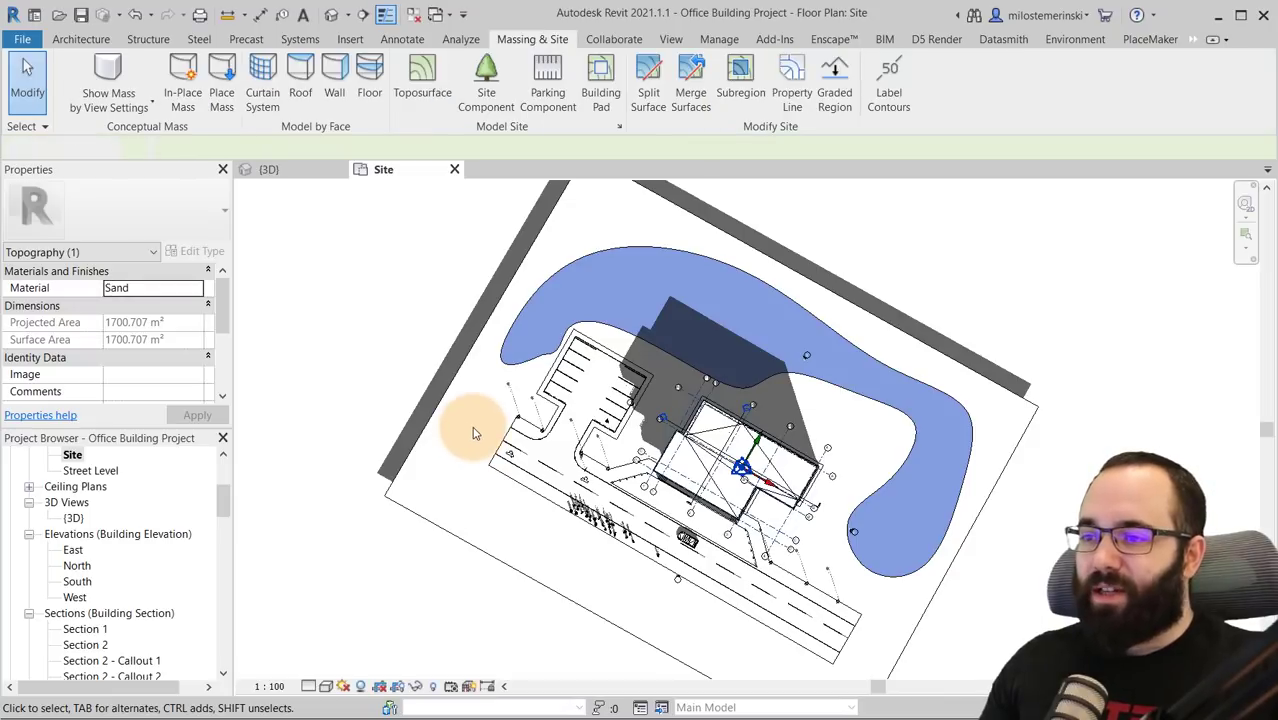
- Return to the Enscape window and deselect all four people assets for the subregion fill
click(587, 668)
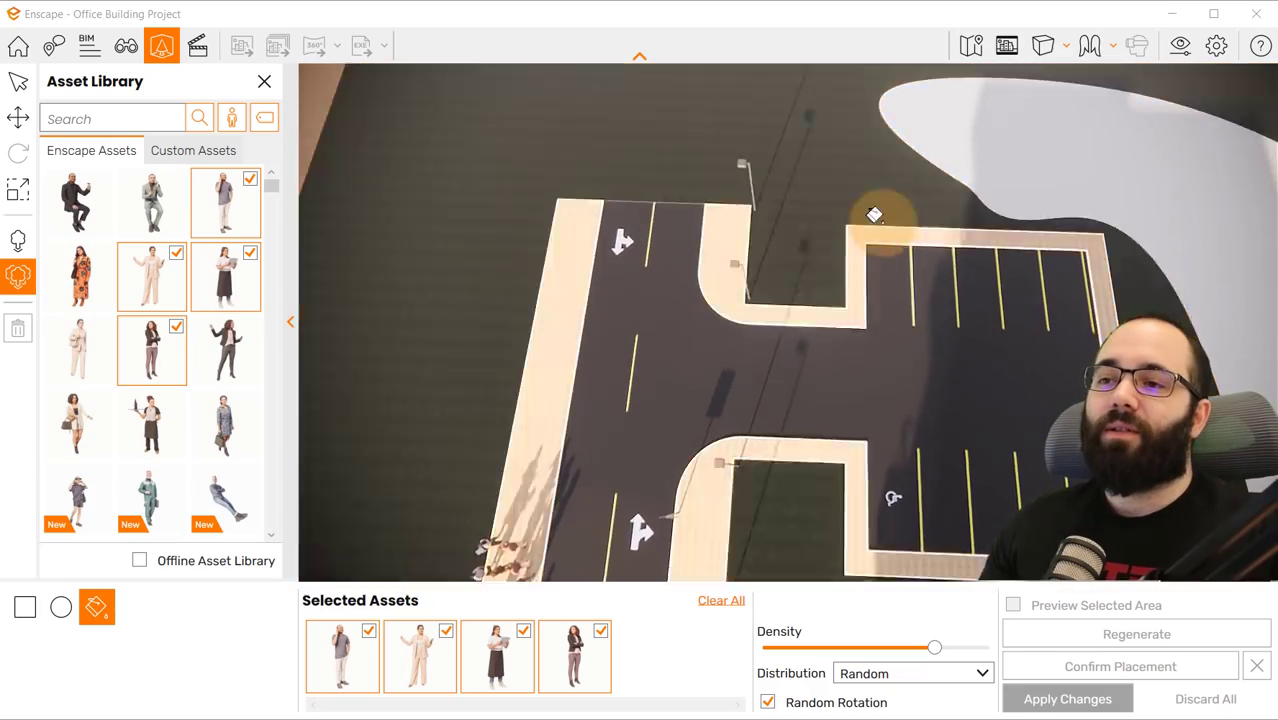
drag(928, 219, 693, 255)
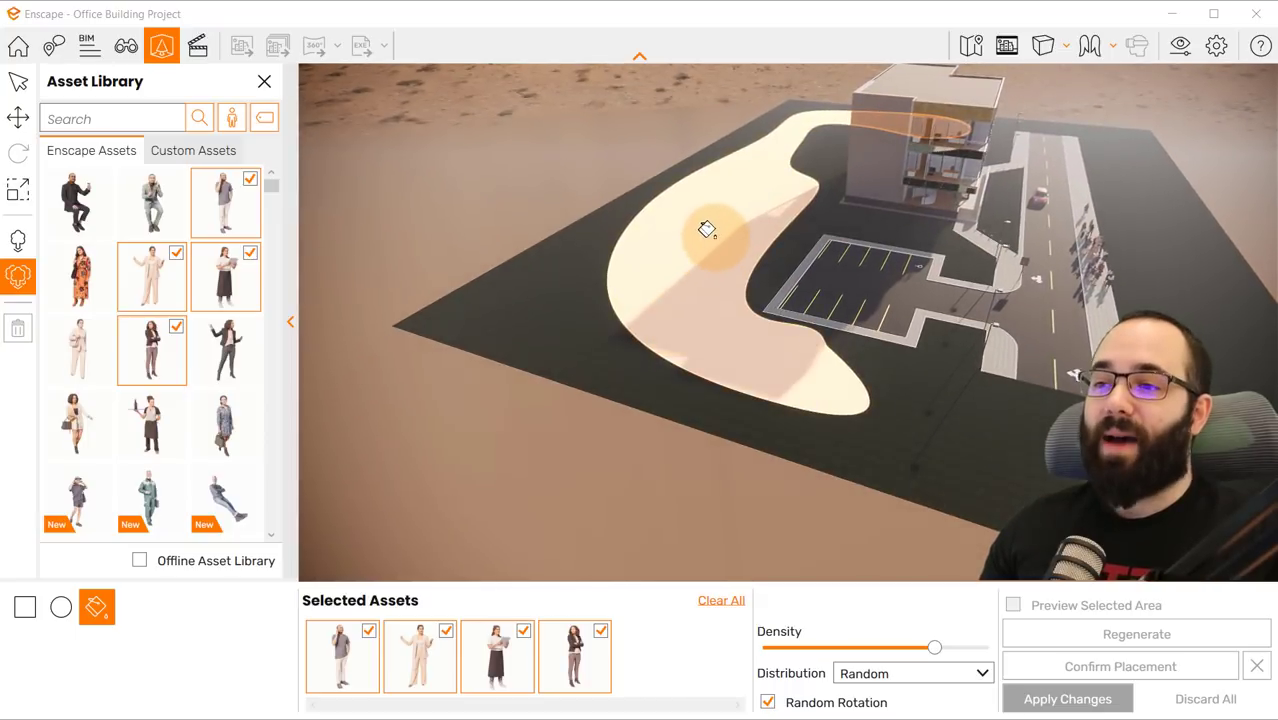
click(177, 256)
click(250, 252)
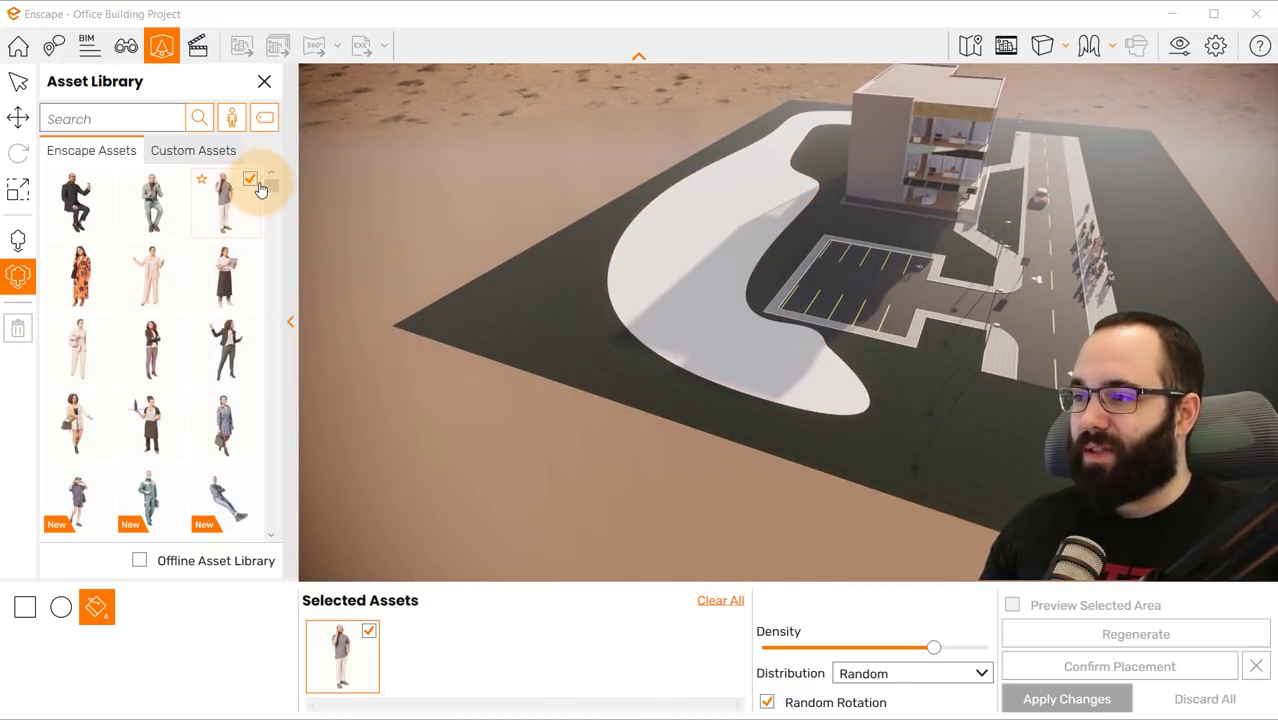
click(250, 179)
- Restrict the asset library to the Vegetation category and search it for "tree"
click(229, 119)
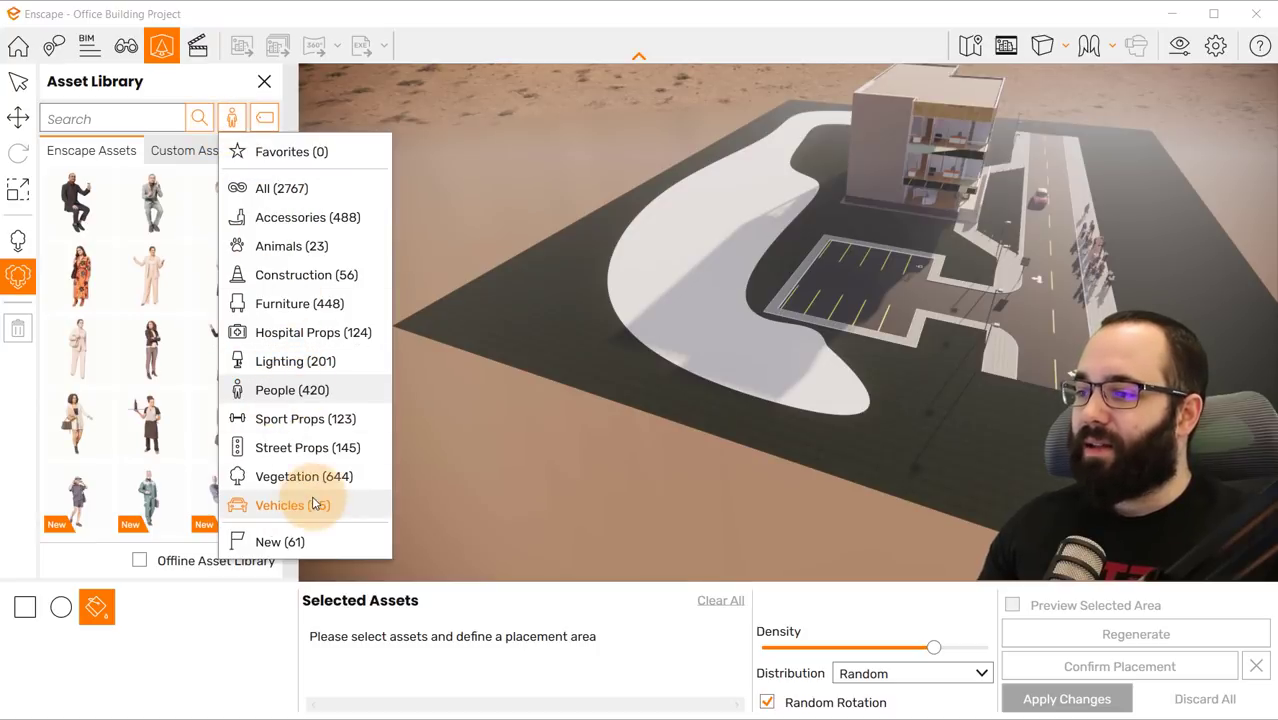
click(283, 477)
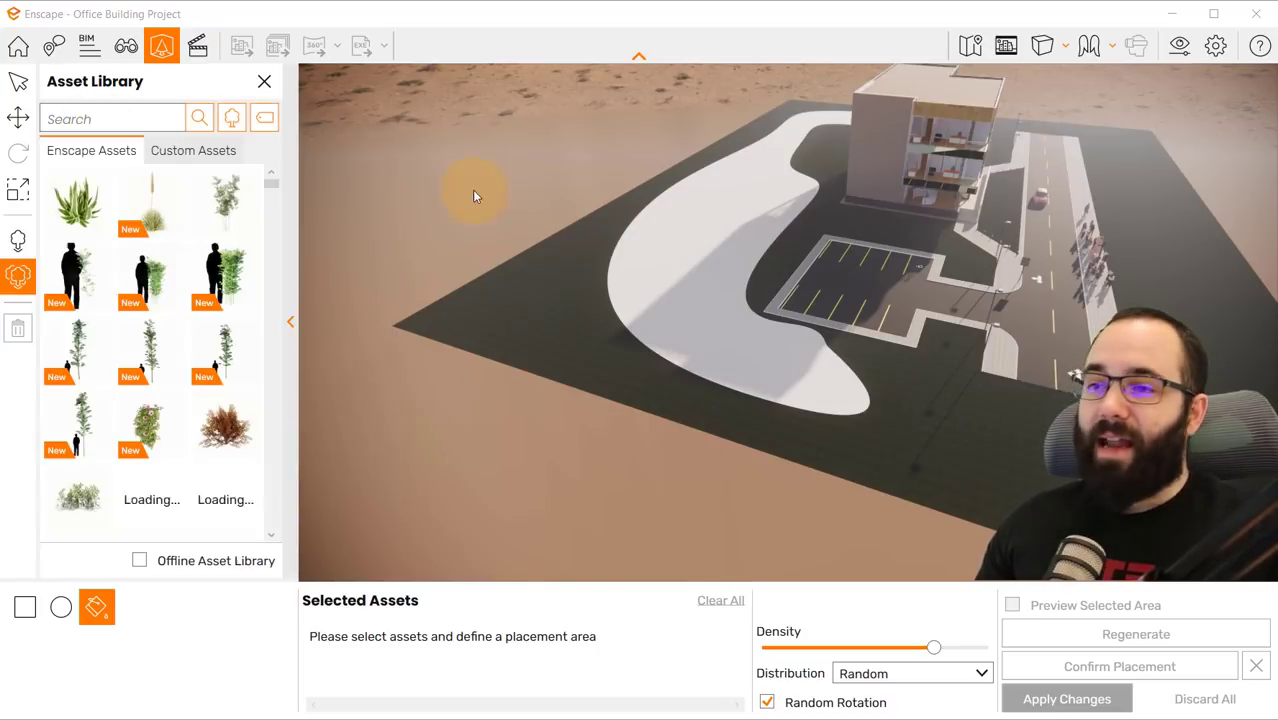
click(97, 118)
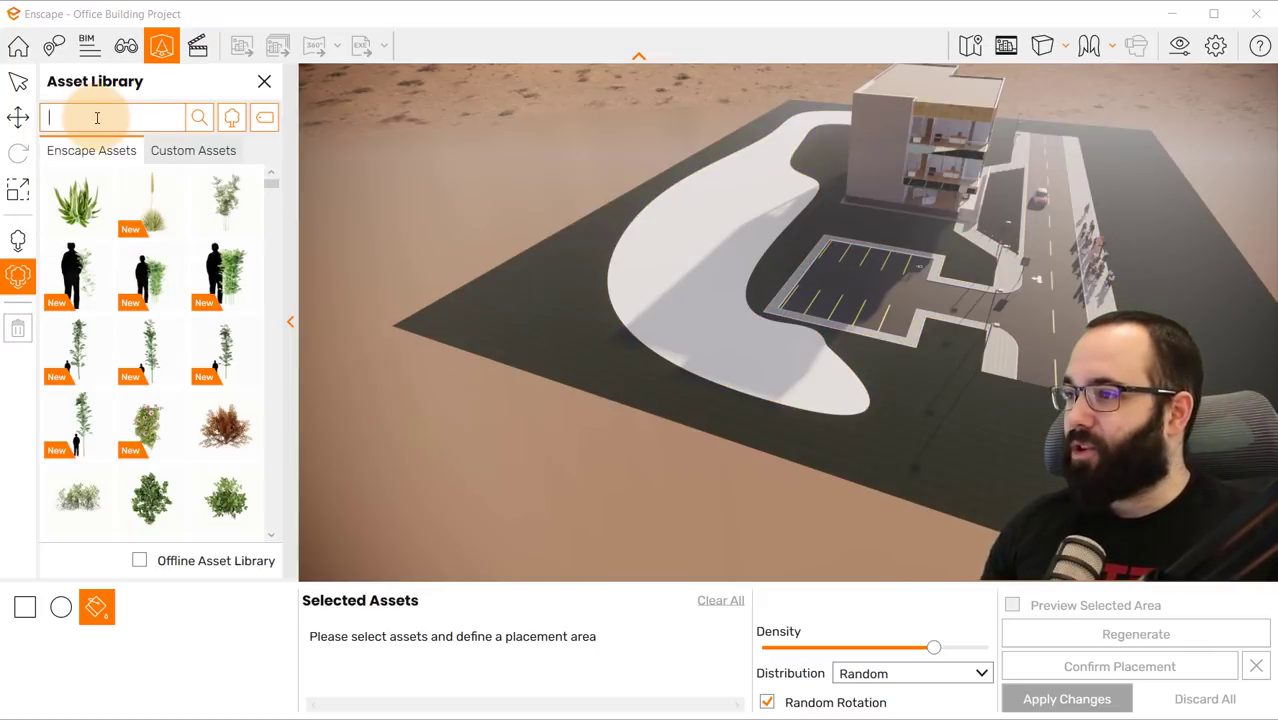
text(tree)
key(Return)
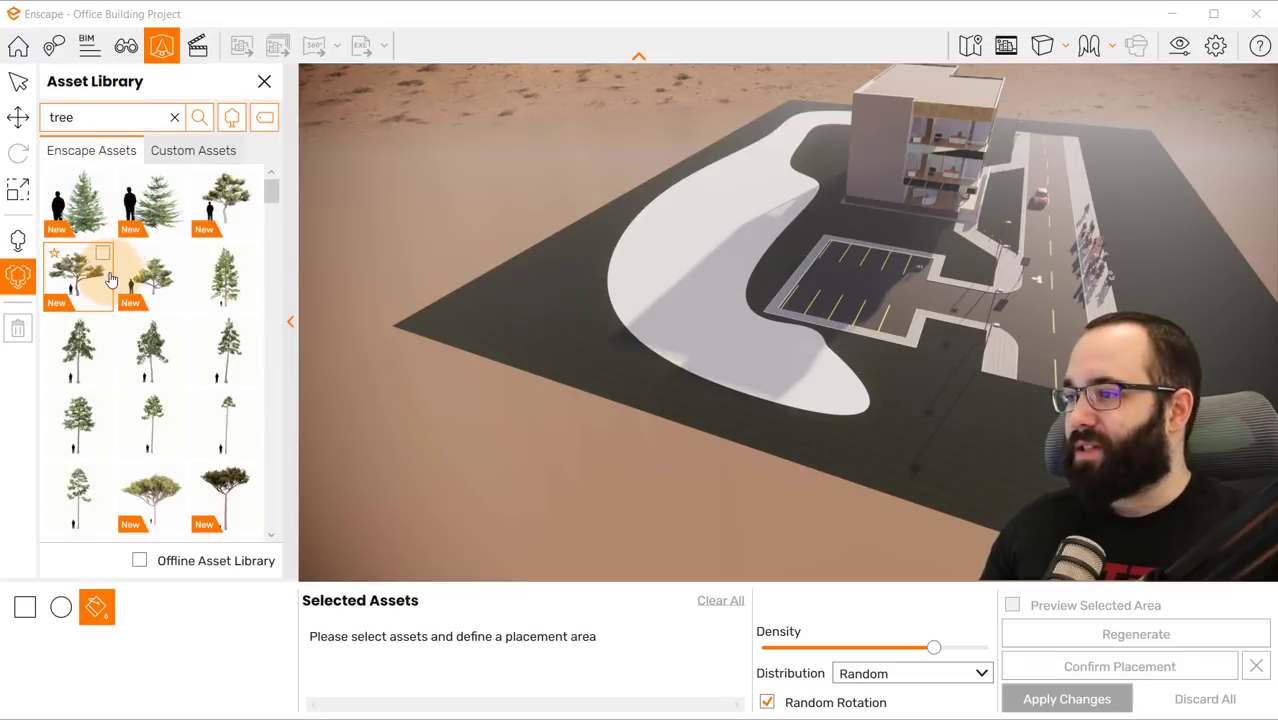
- Select three spreading-crown trees from the search results and fill the sand subregion with them
click(101, 254)
click(176, 255)
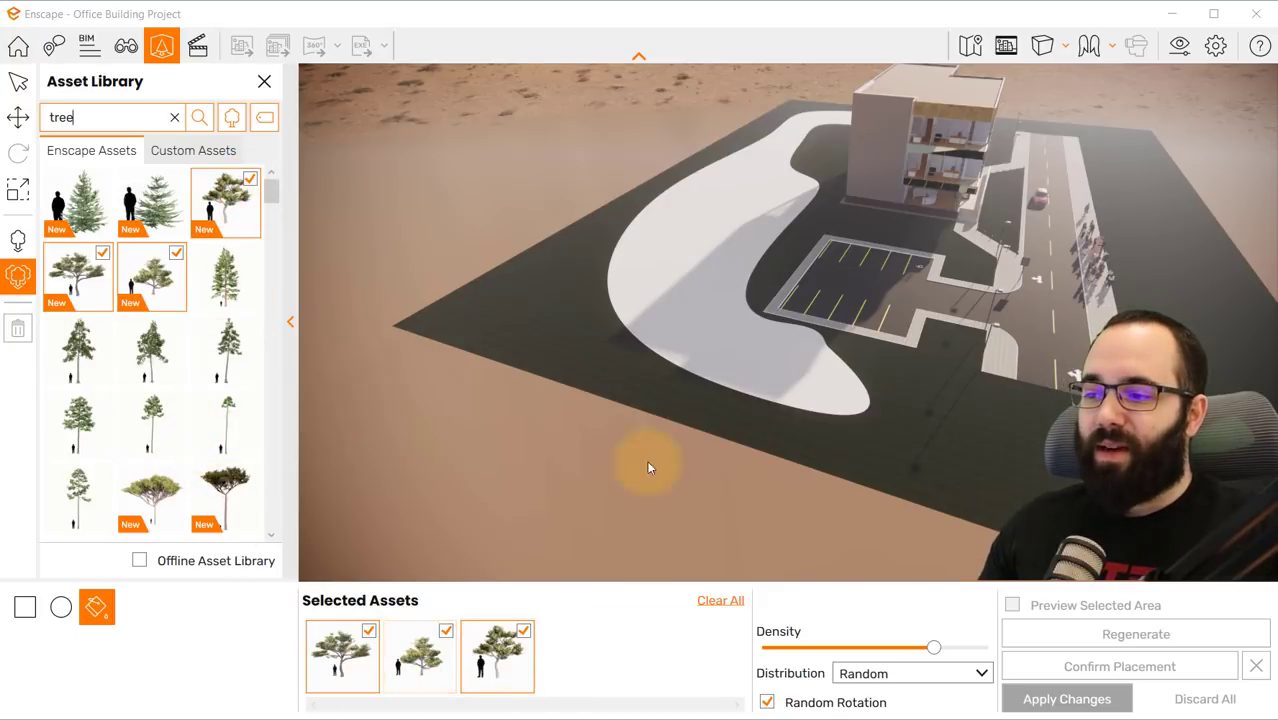
click(685, 262)
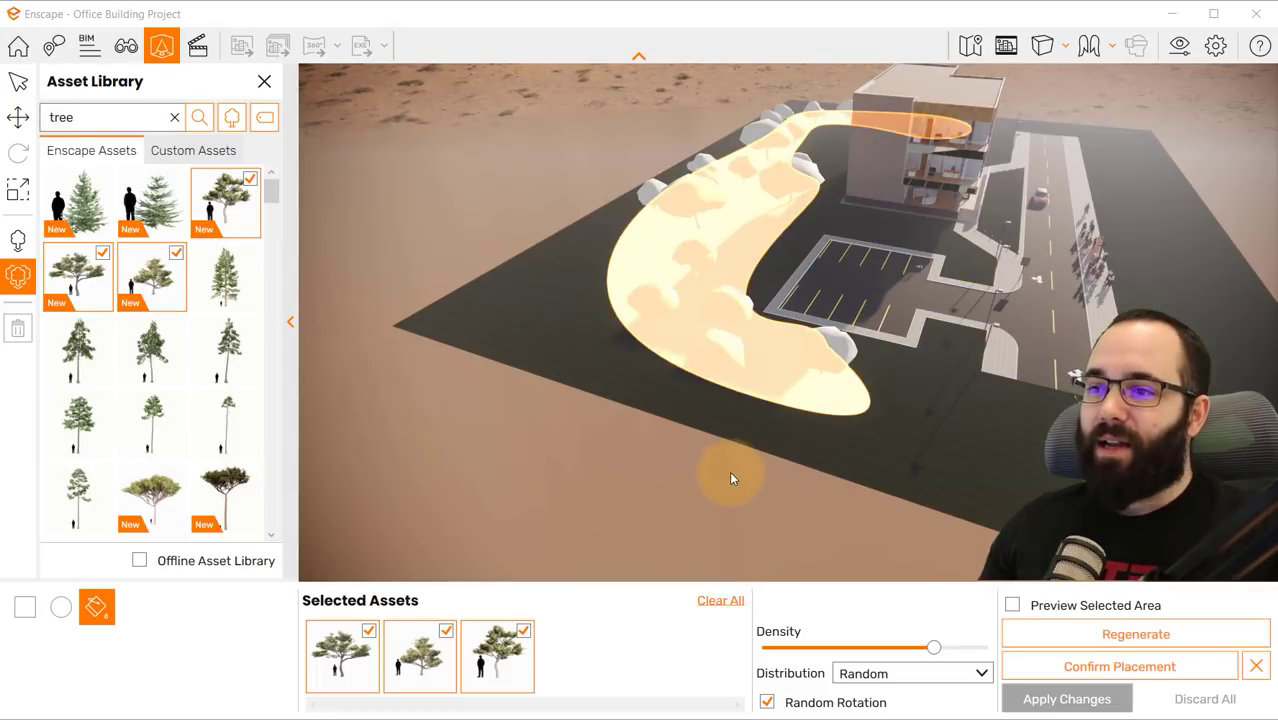
- Increase the density of the tree fill and keep its distribution set to Random
right_drag(730, 475, 771, 590)
drag(938, 649, 969, 650)
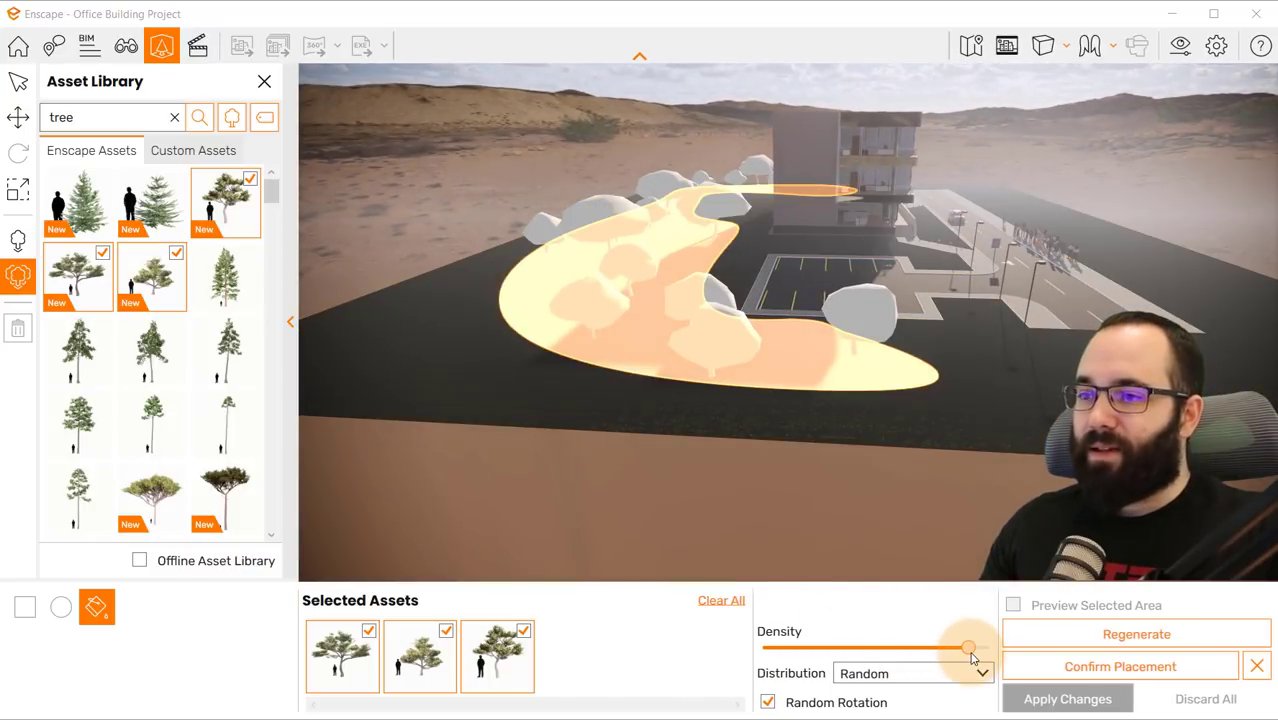
click(920, 675)
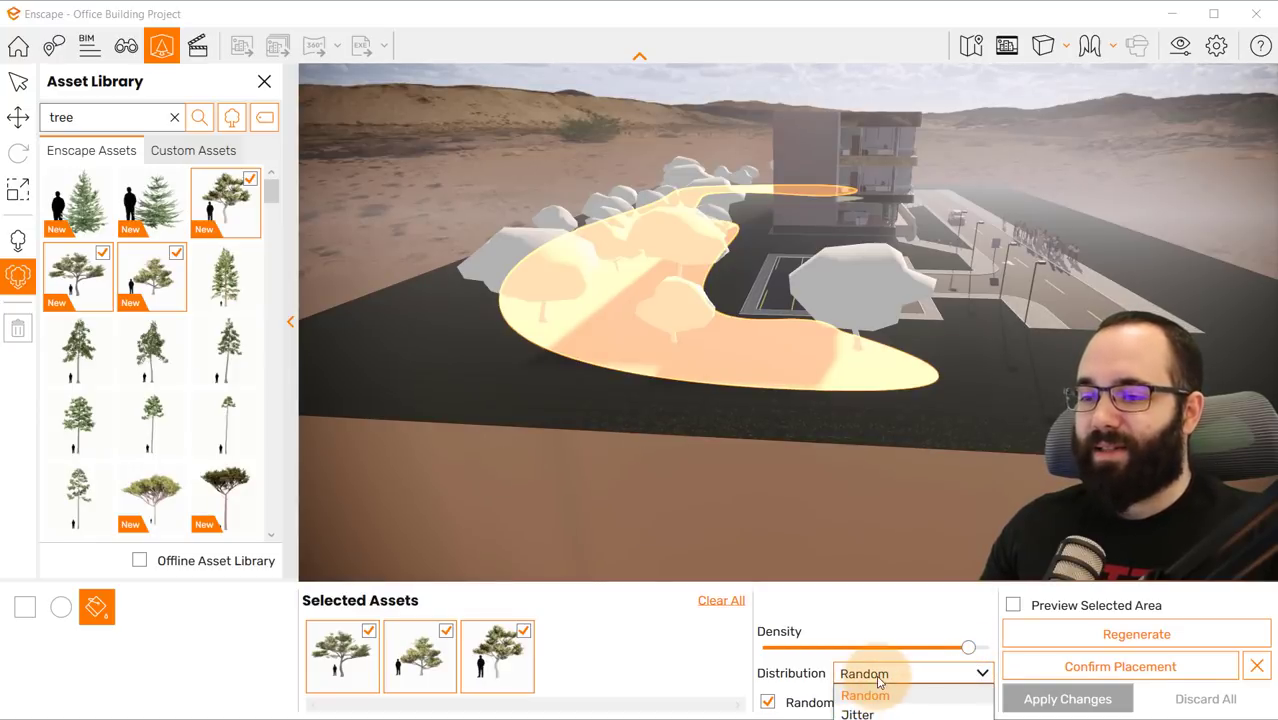
click(876, 694)
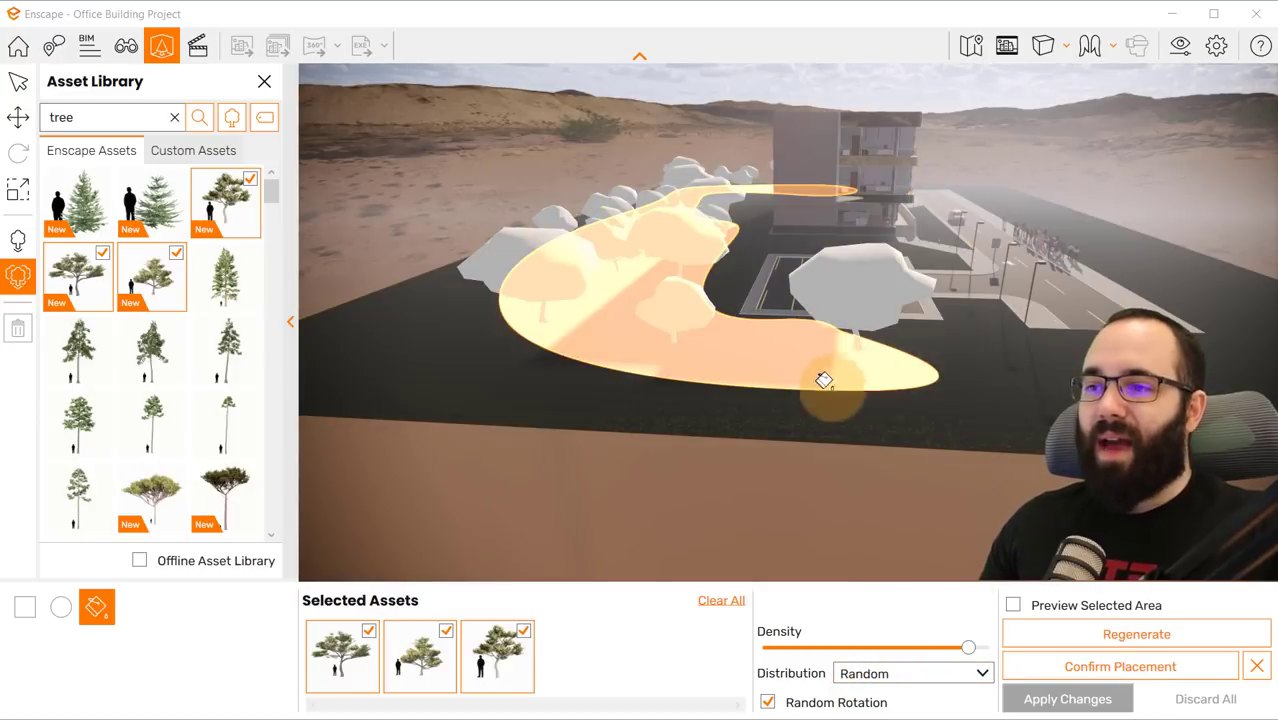
- Confirm the tree placement on the sand subregion and apply the changes to the project
right_drag(764, 333, 853, 333)
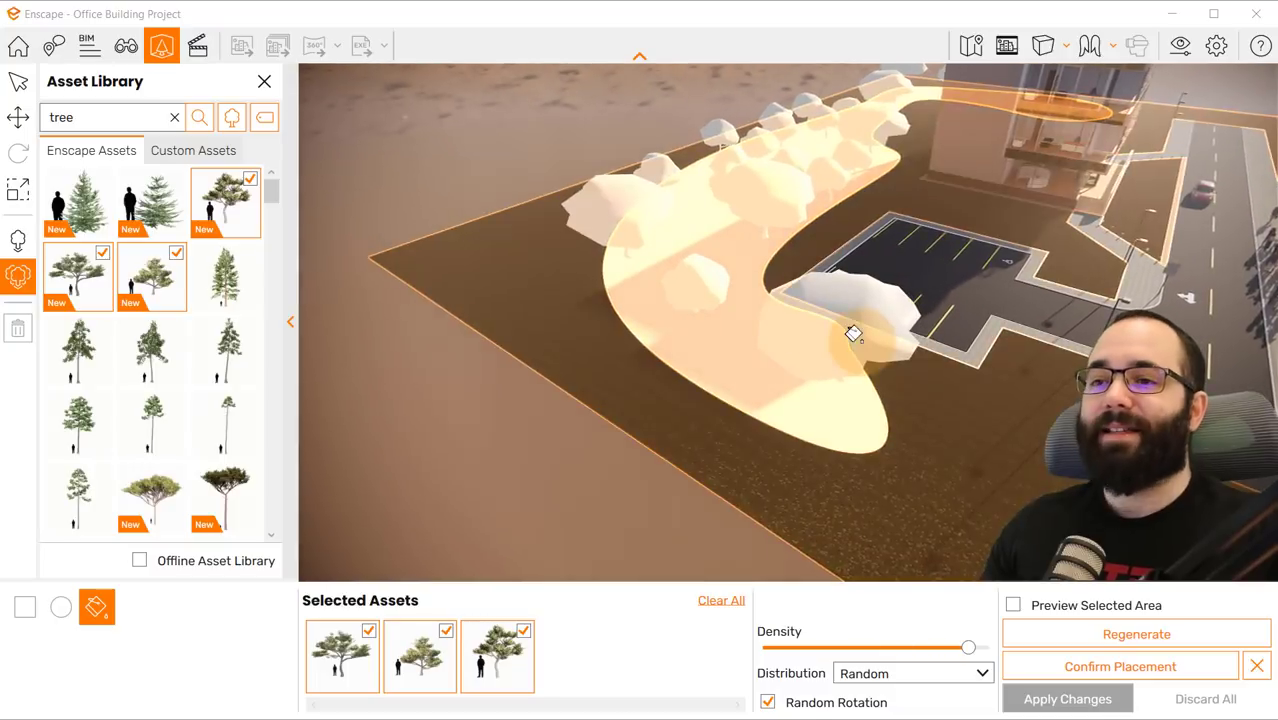
click(1084, 668)
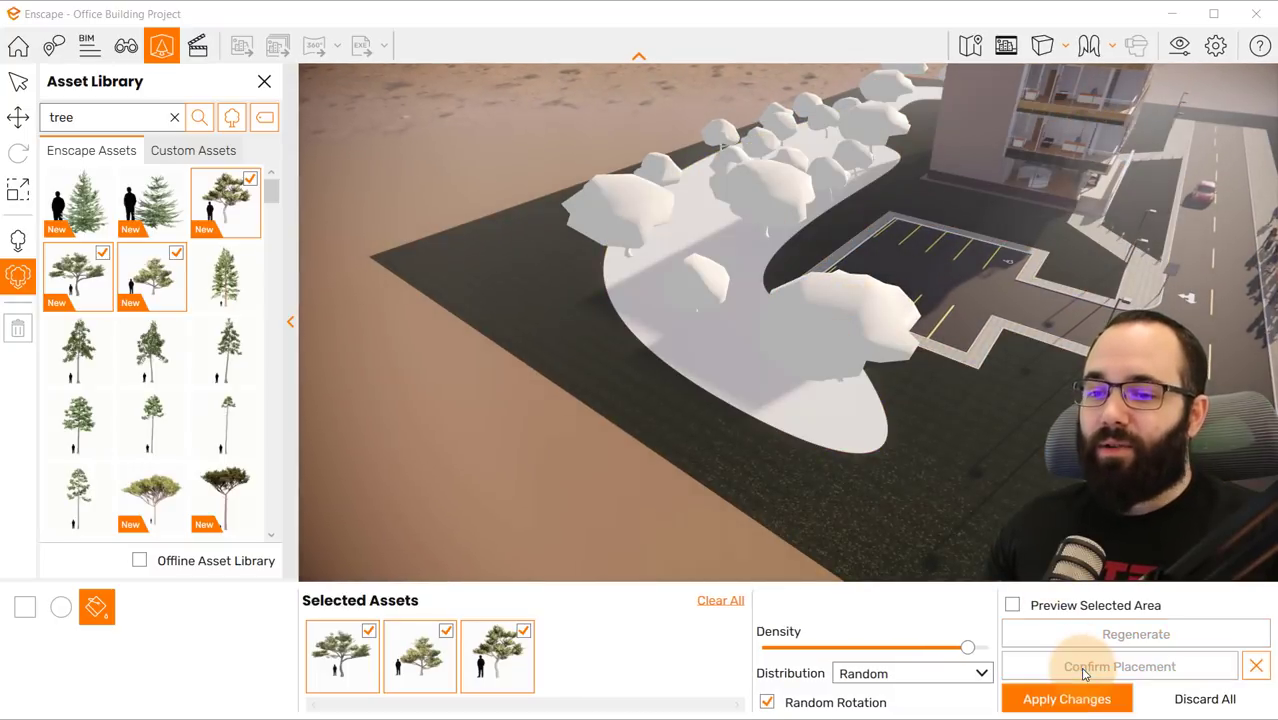
click(1067, 705)
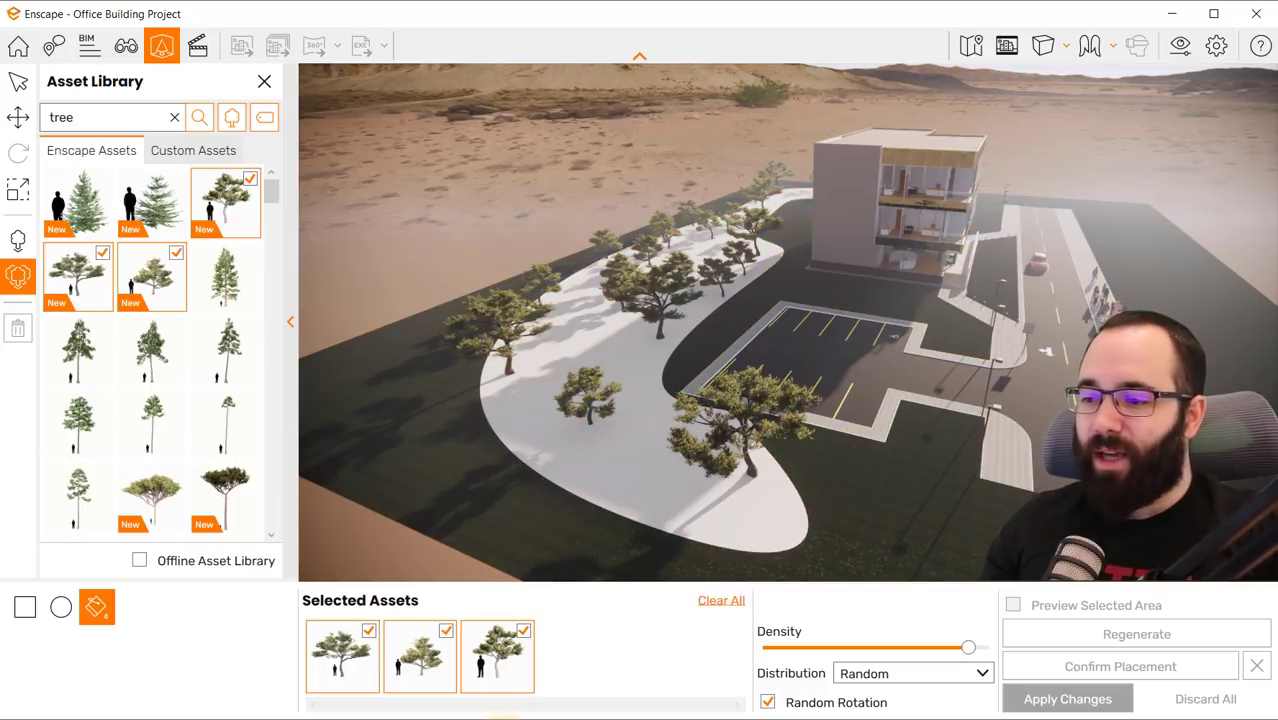
- Switch to Revit and delete the sand subregion beneath the placed trees in the 3D view
mouse_move(503, 717)
click(405, 670)
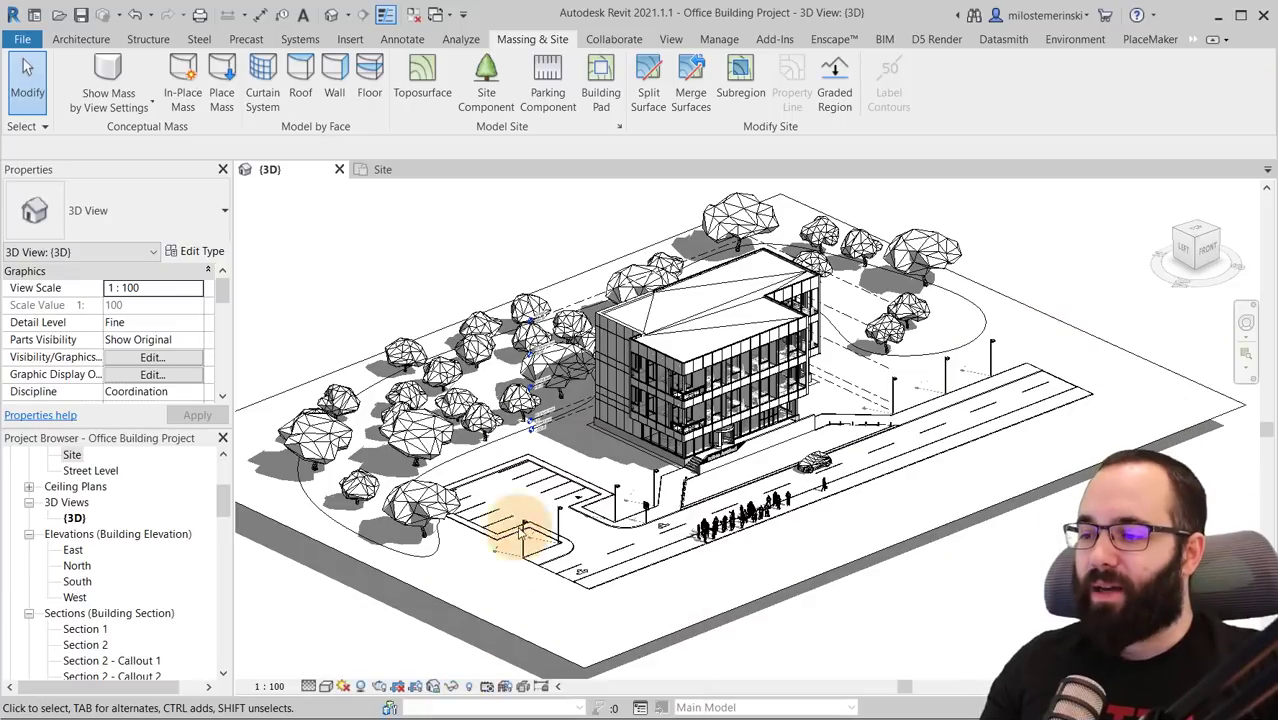
click(517, 435)
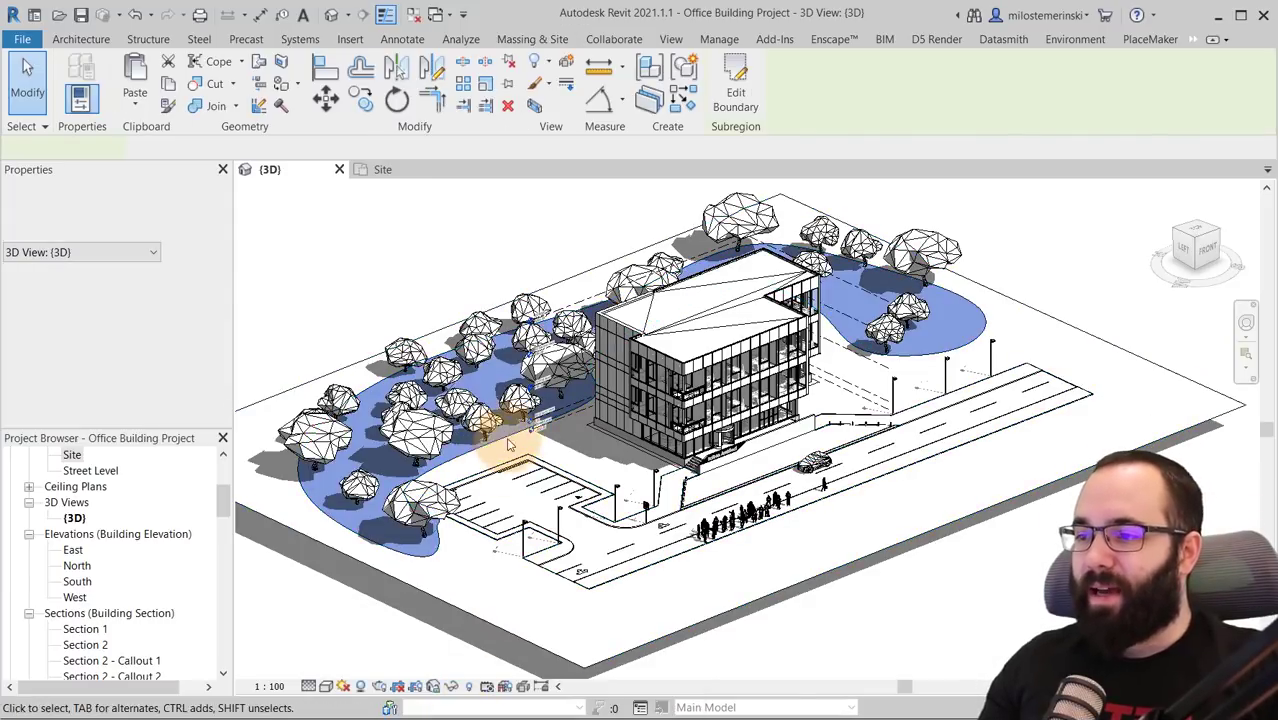
click(378, 330)
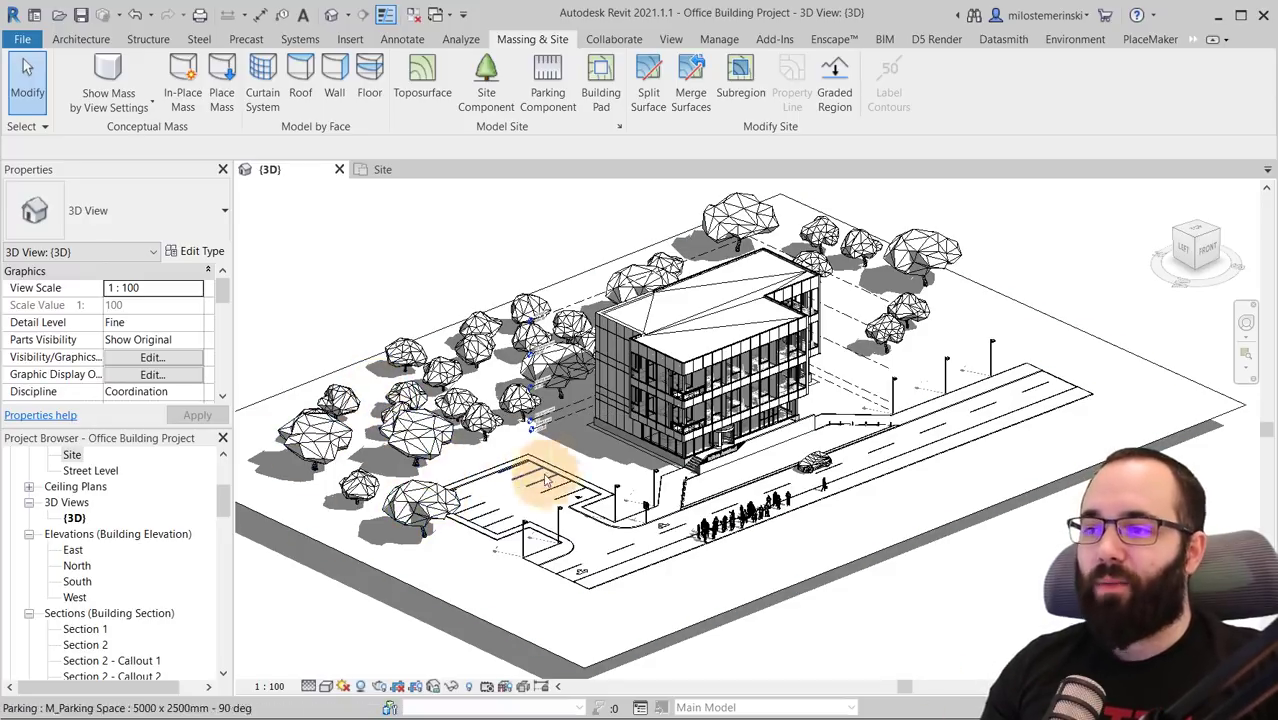
click(410, 590)
key(Escape)
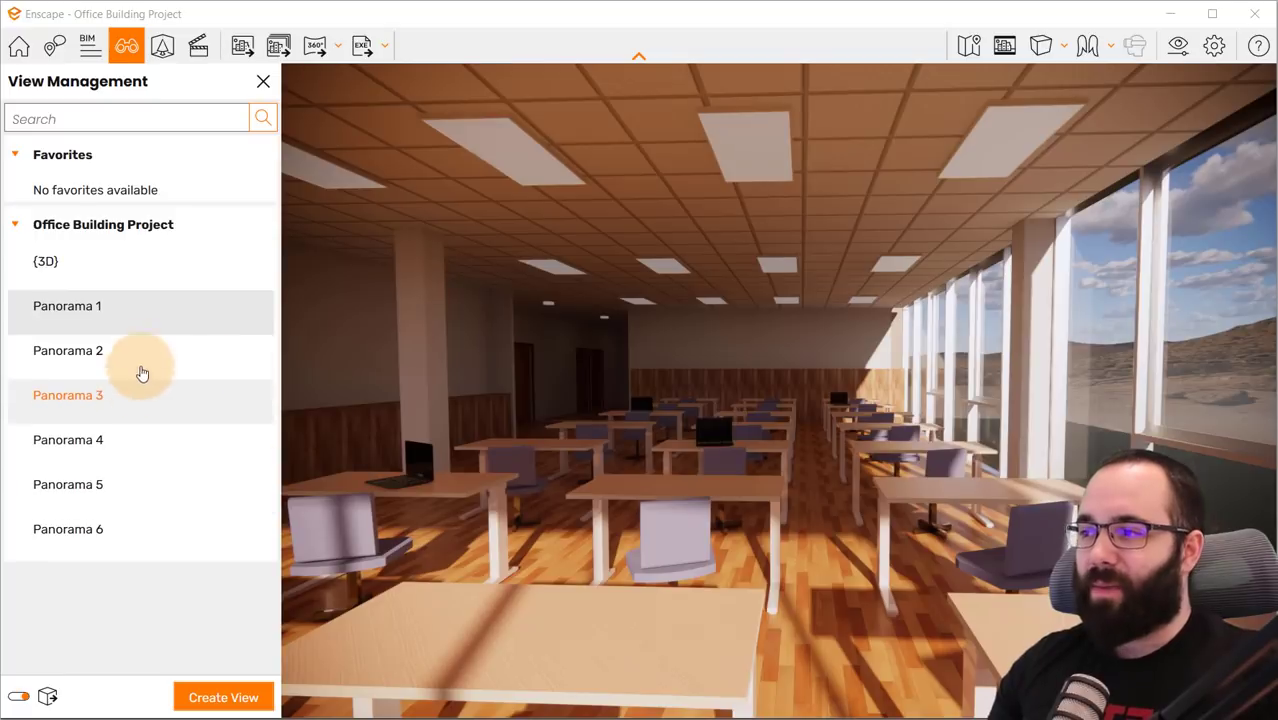
- Step through the saved Enscape views Panorama 2 to Panorama 6 to check each interior viewpoint
click(71, 355)
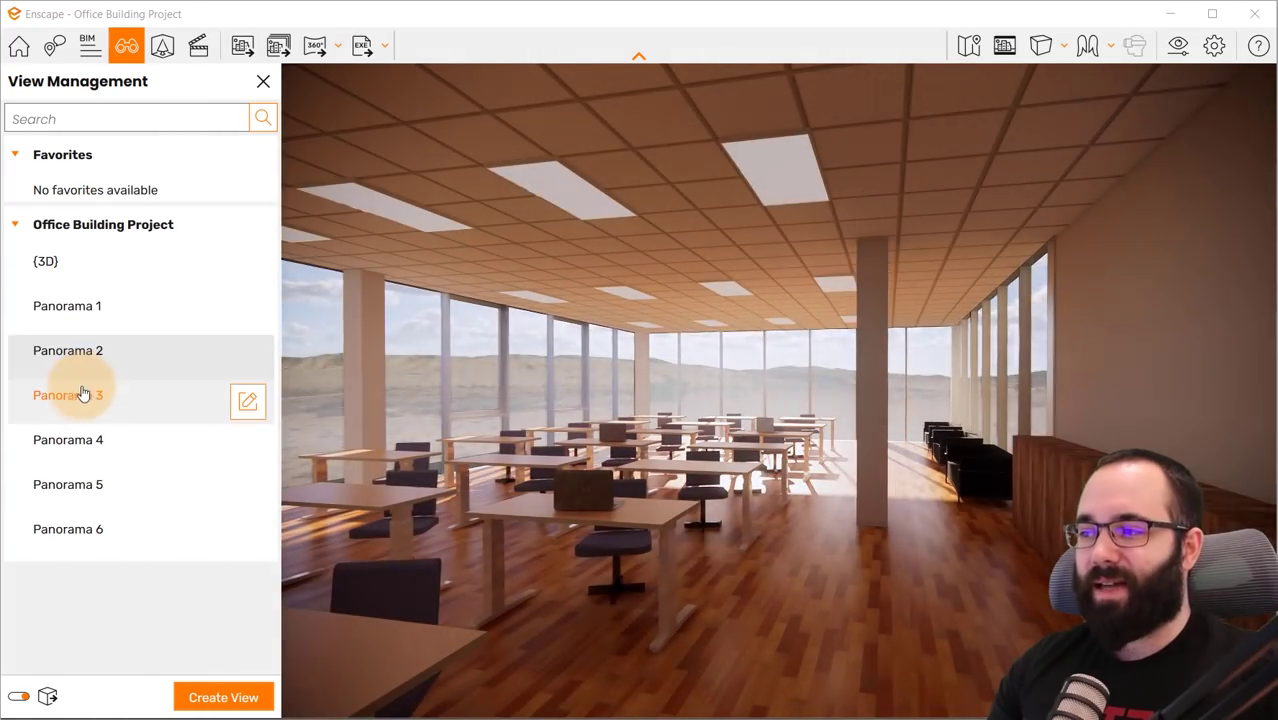
click(74, 400)
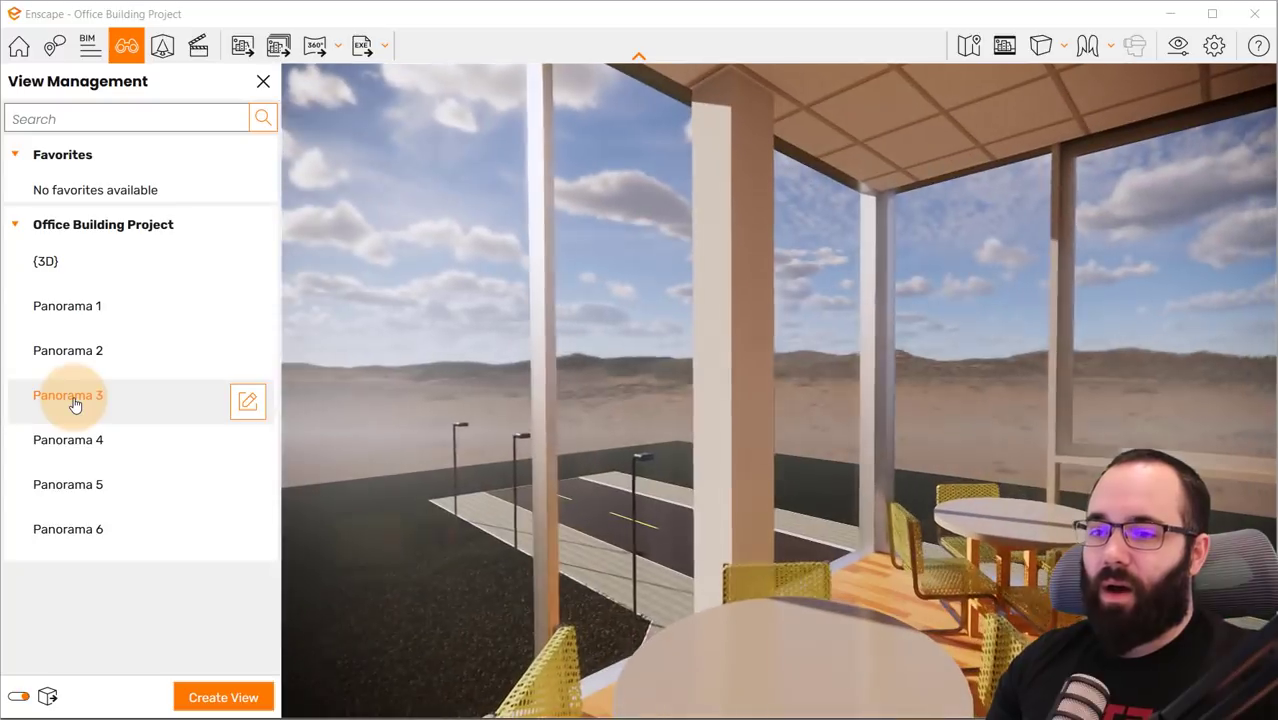
click(74, 441)
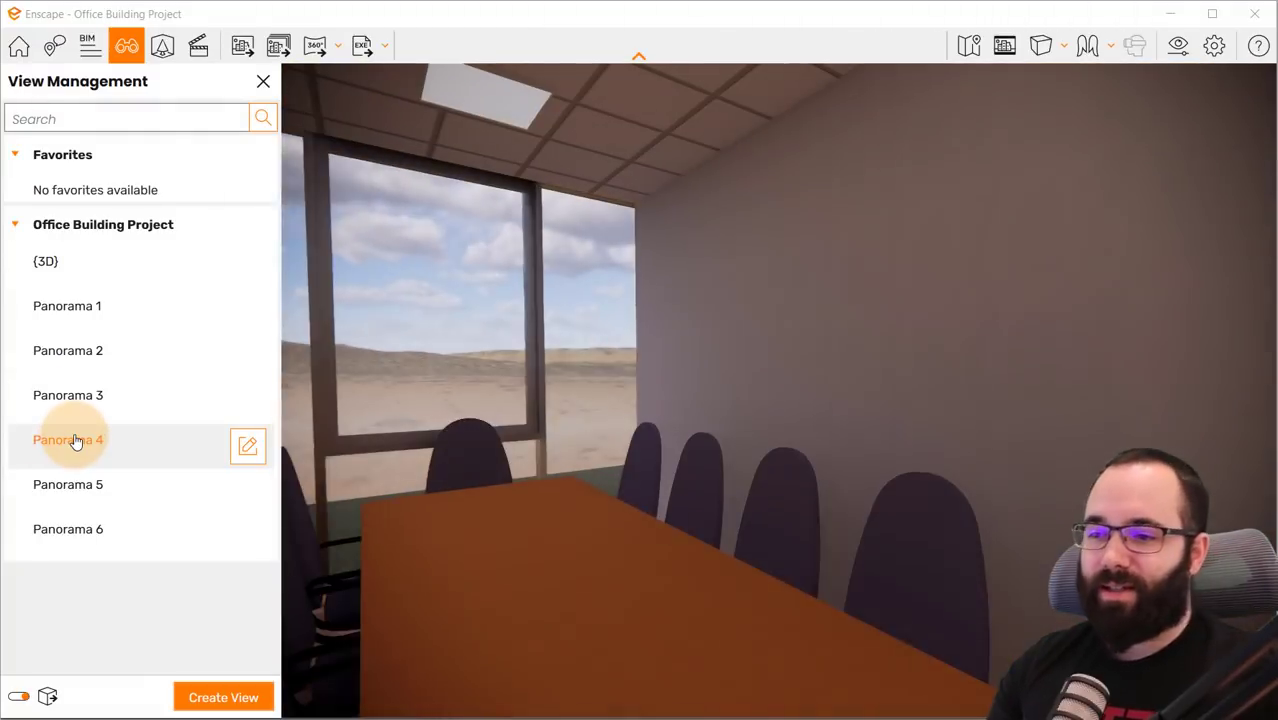
click(65, 499)
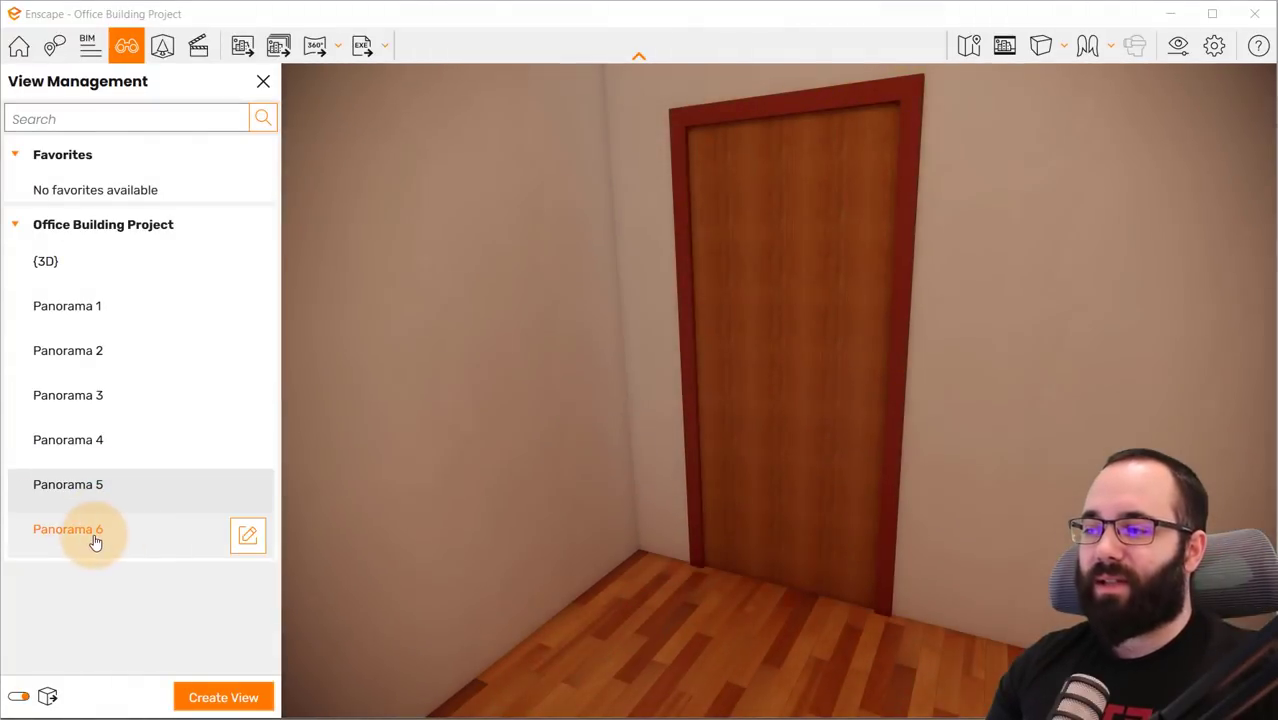
click(94, 539)
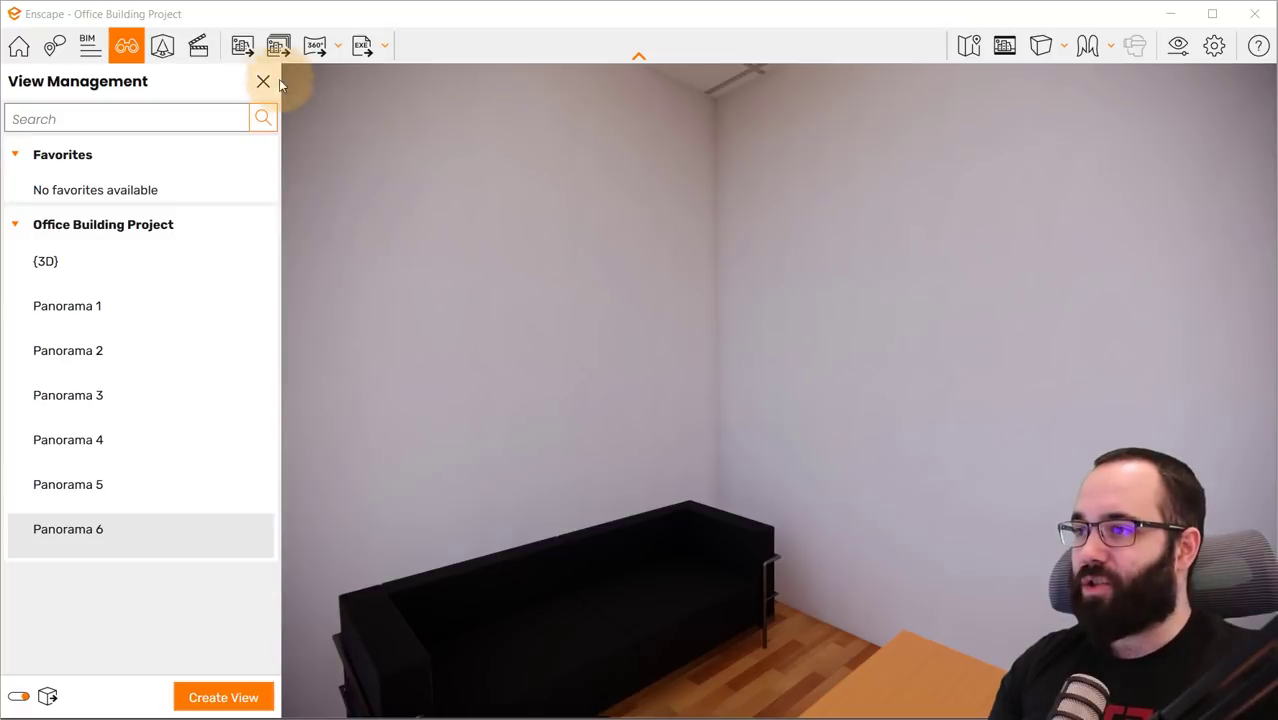
- Batch render the six views Panorama 1 through Panorama 6 as mono panoramas
click(280, 48)
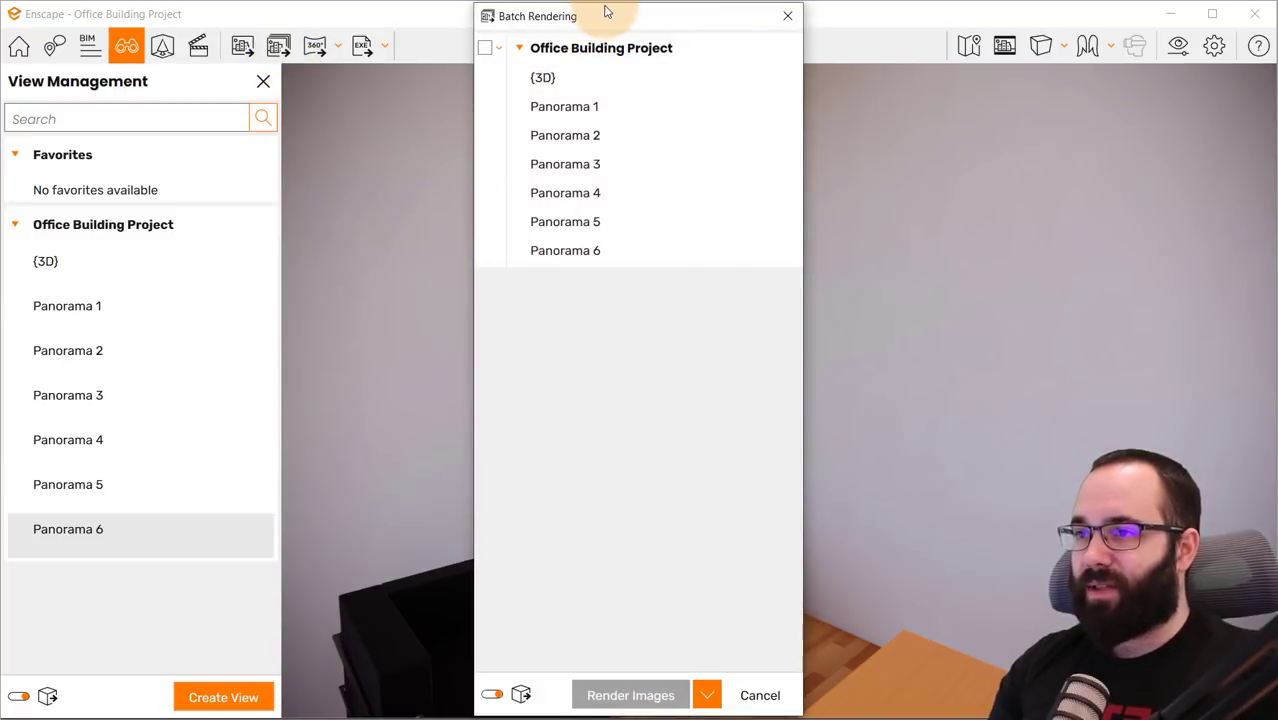
drag(605, 11, 305, 94)
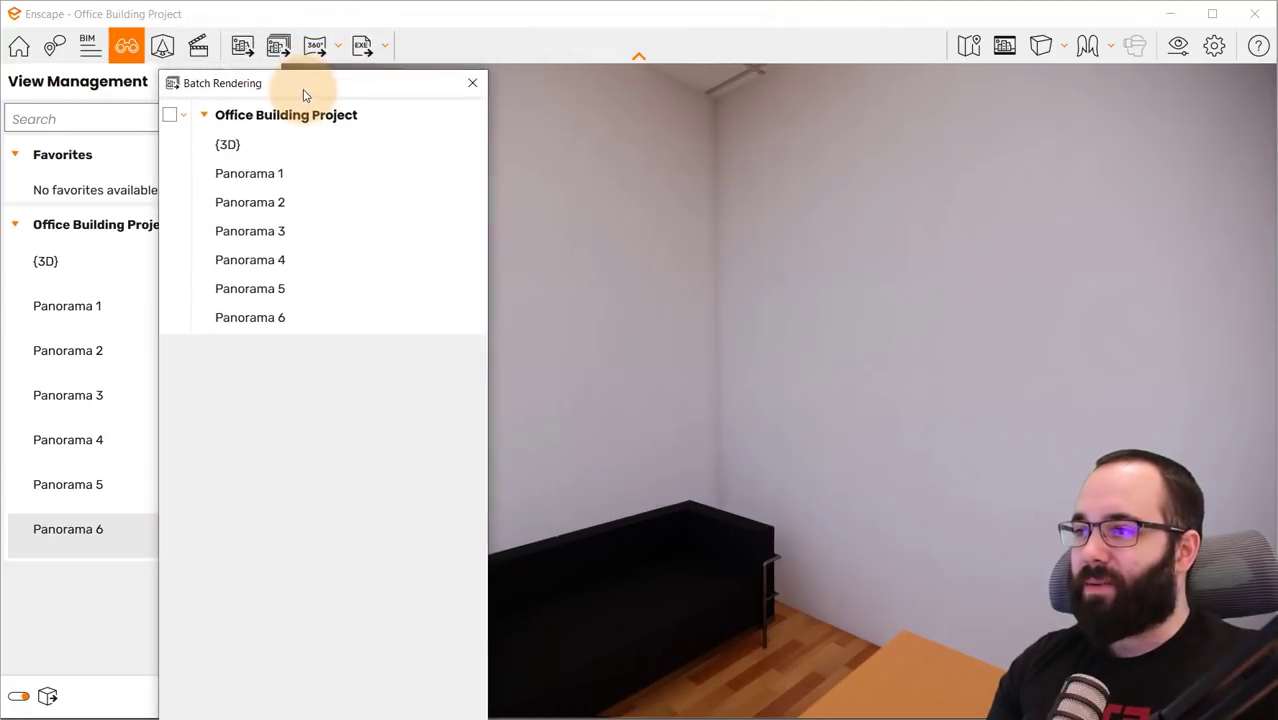
click(169, 176)
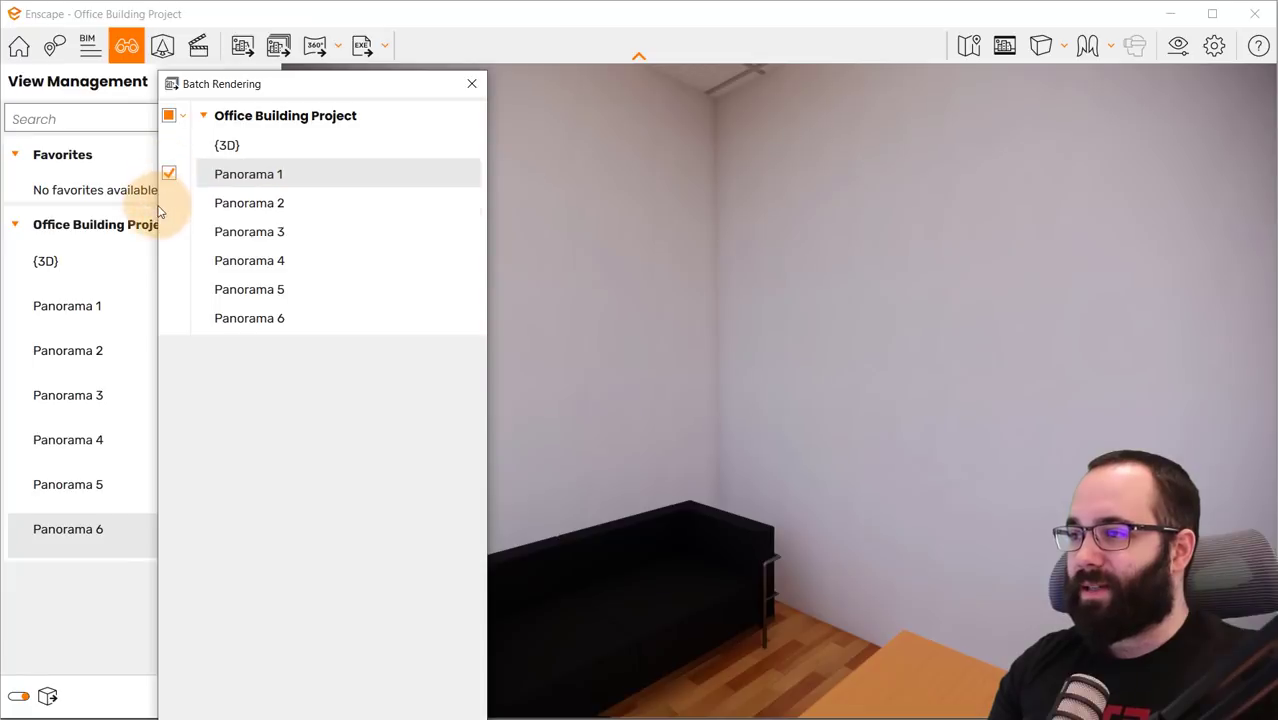
click(169, 203)
click(169, 231)
click(169, 260)
click(169, 289)
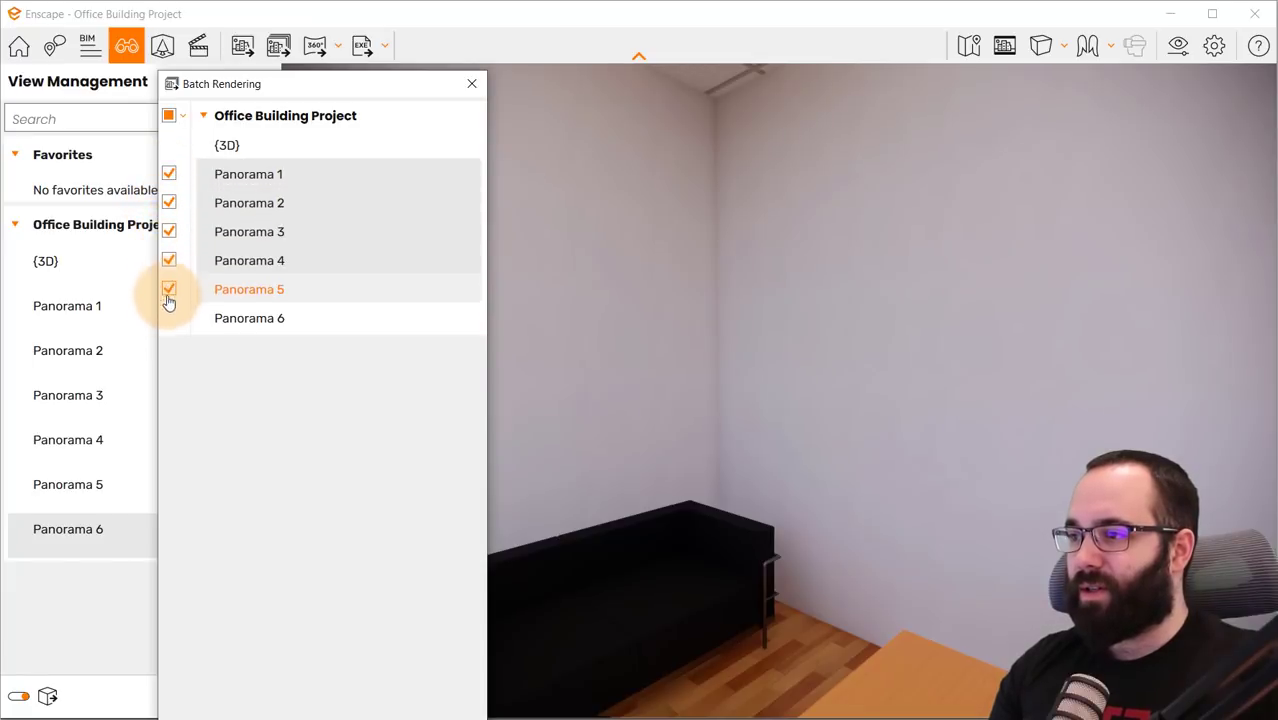
click(169, 318)
drag(334, 90, 325, 23)
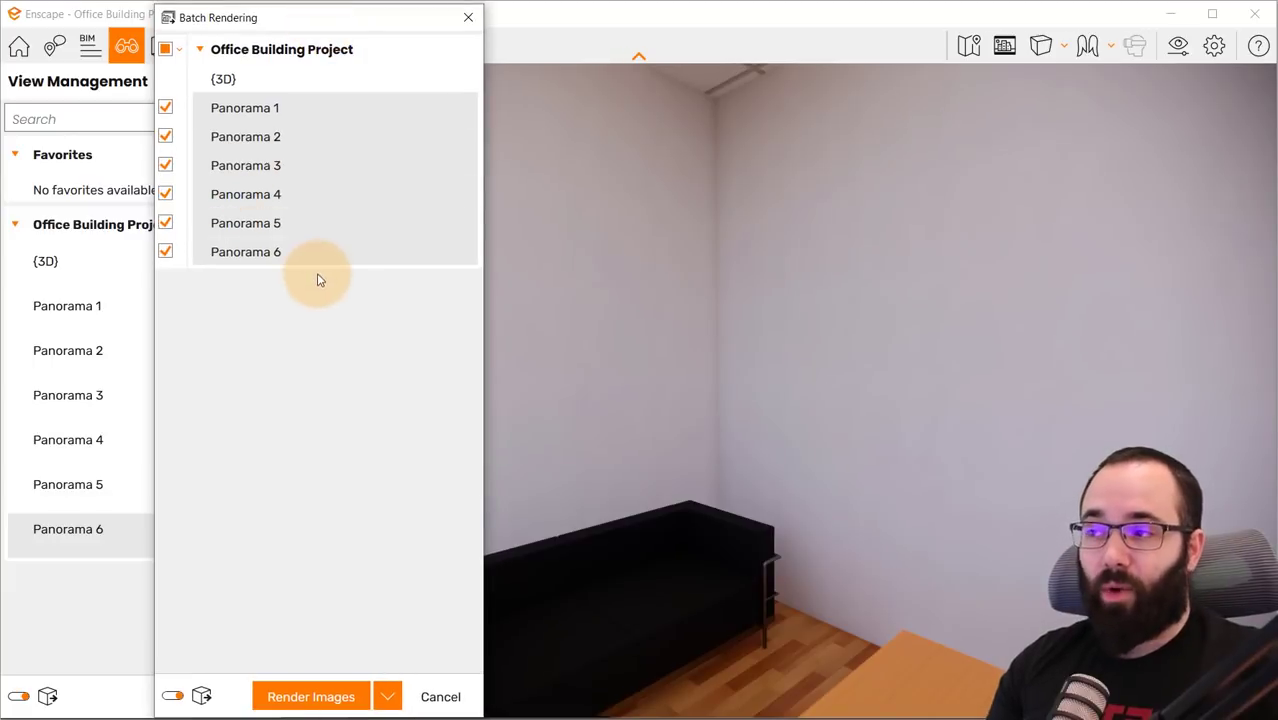
click(388, 696)
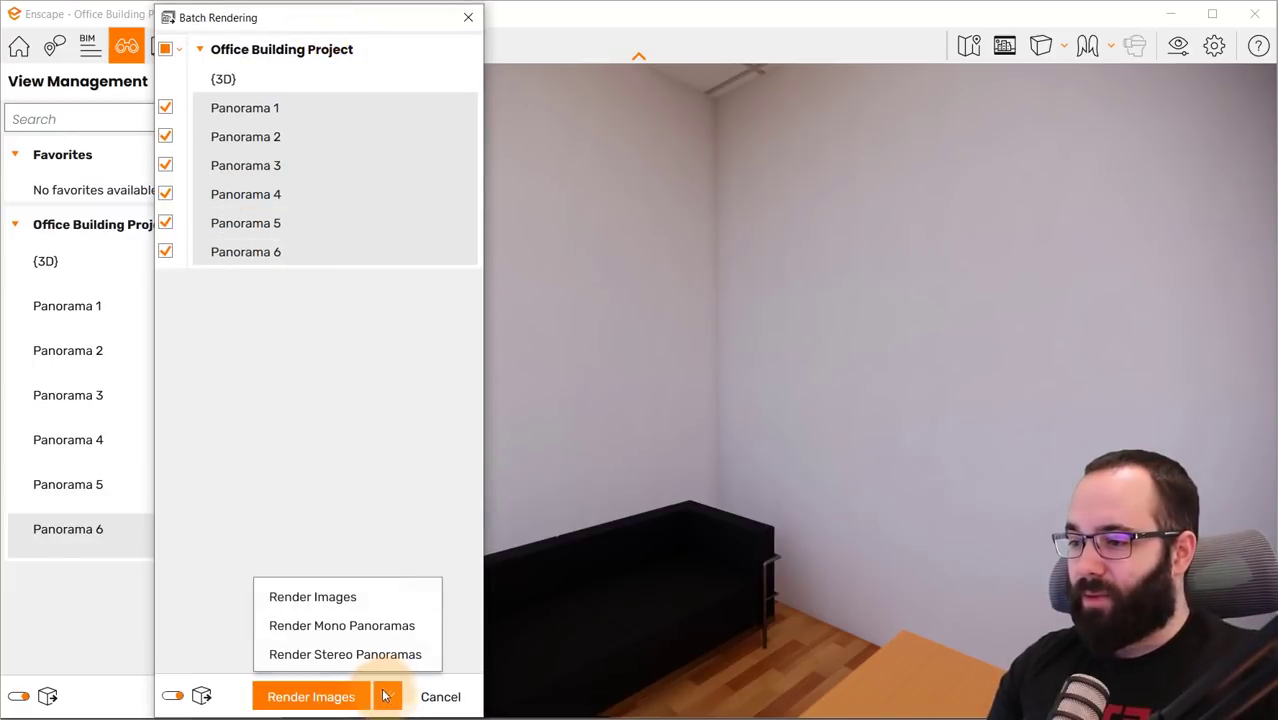
click(324, 628)
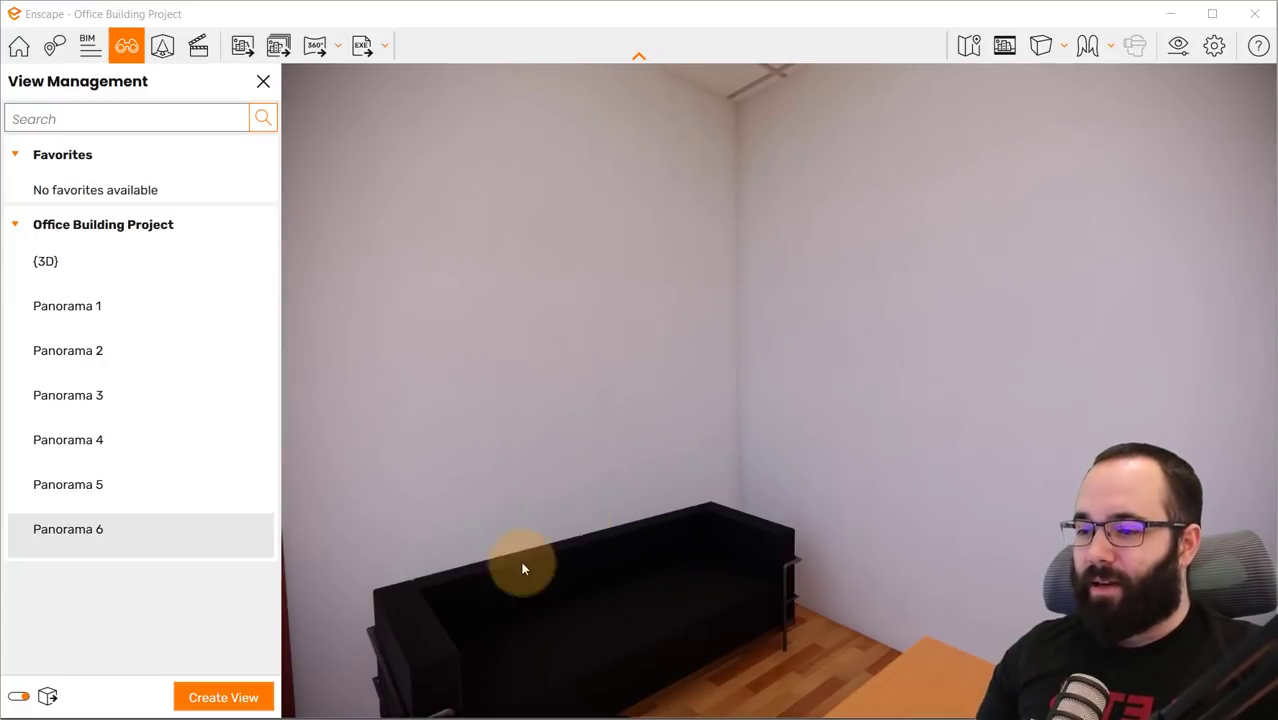
- Switch to Revit, bring up the 3D view and open Enscape's Upload Management for the project
click(433, 690)
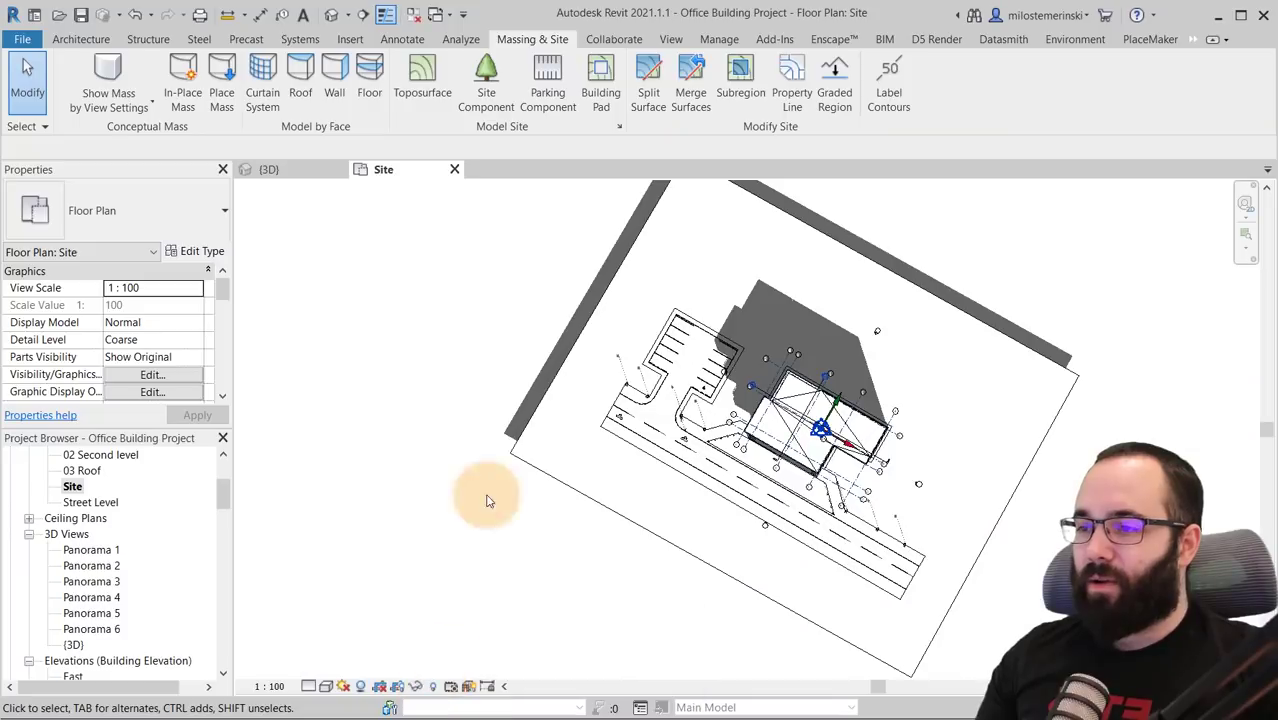
click(276, 175)
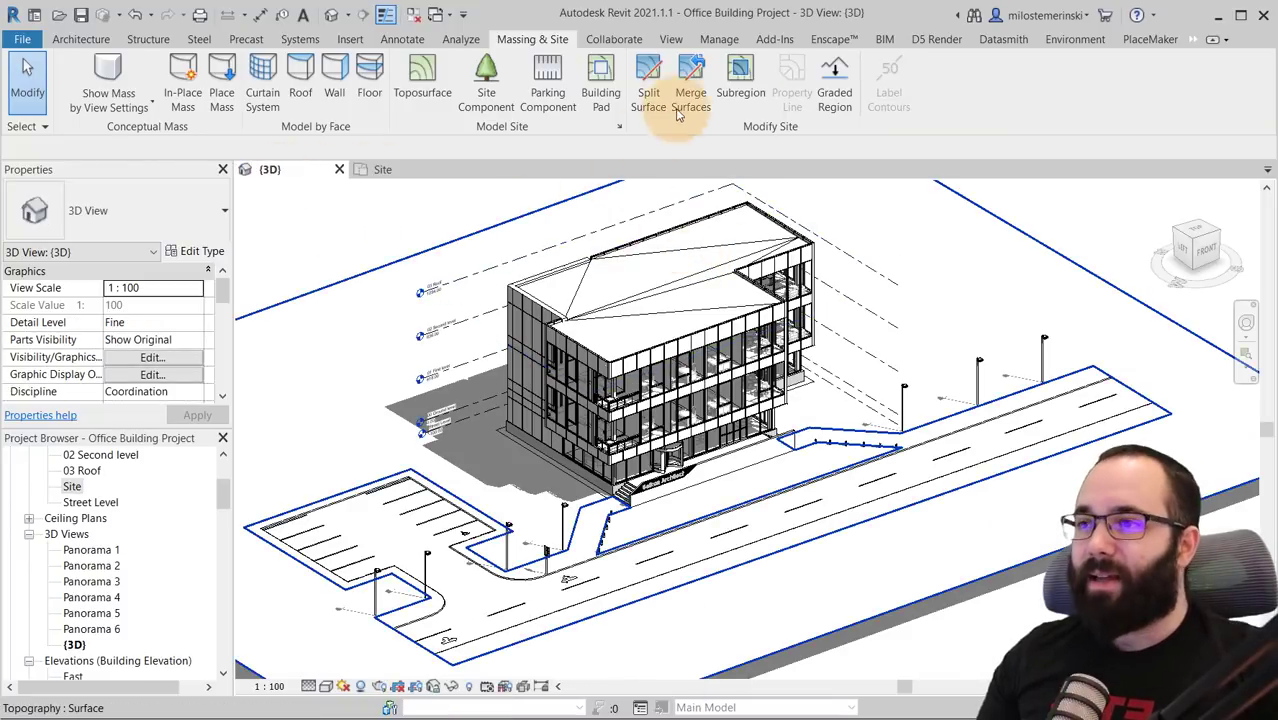
click(818, 42)
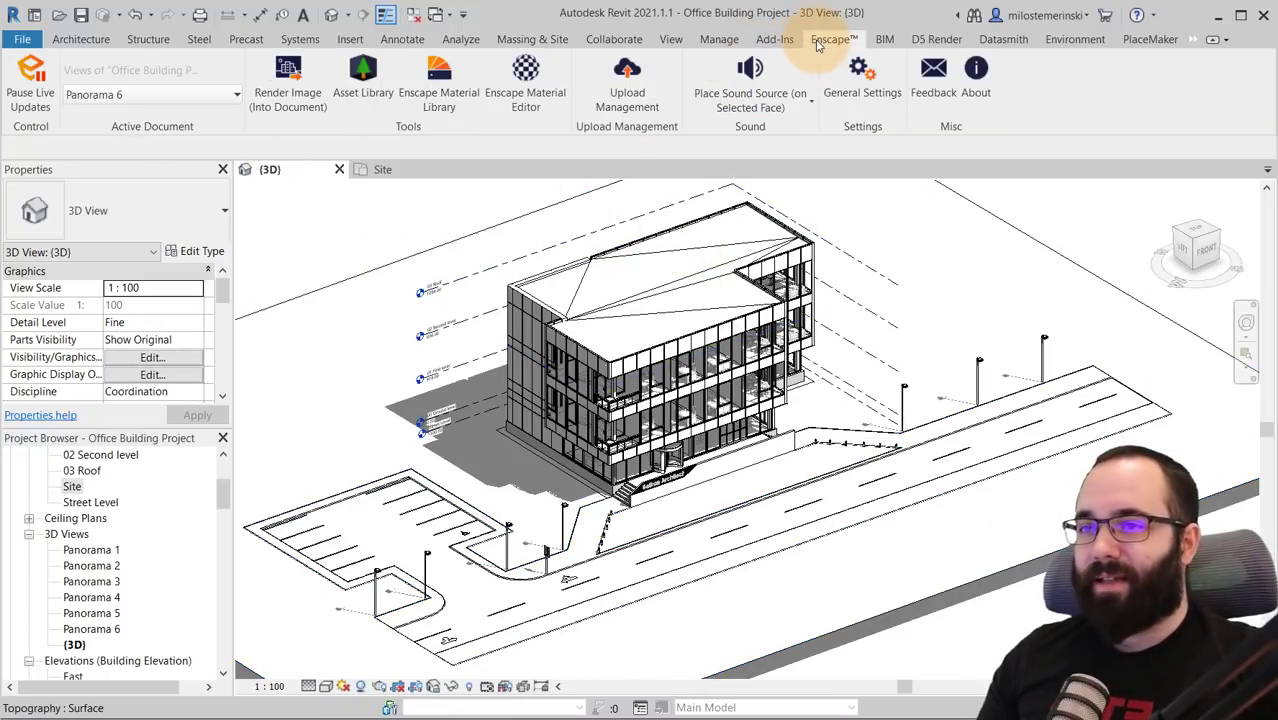
click(645, 108)
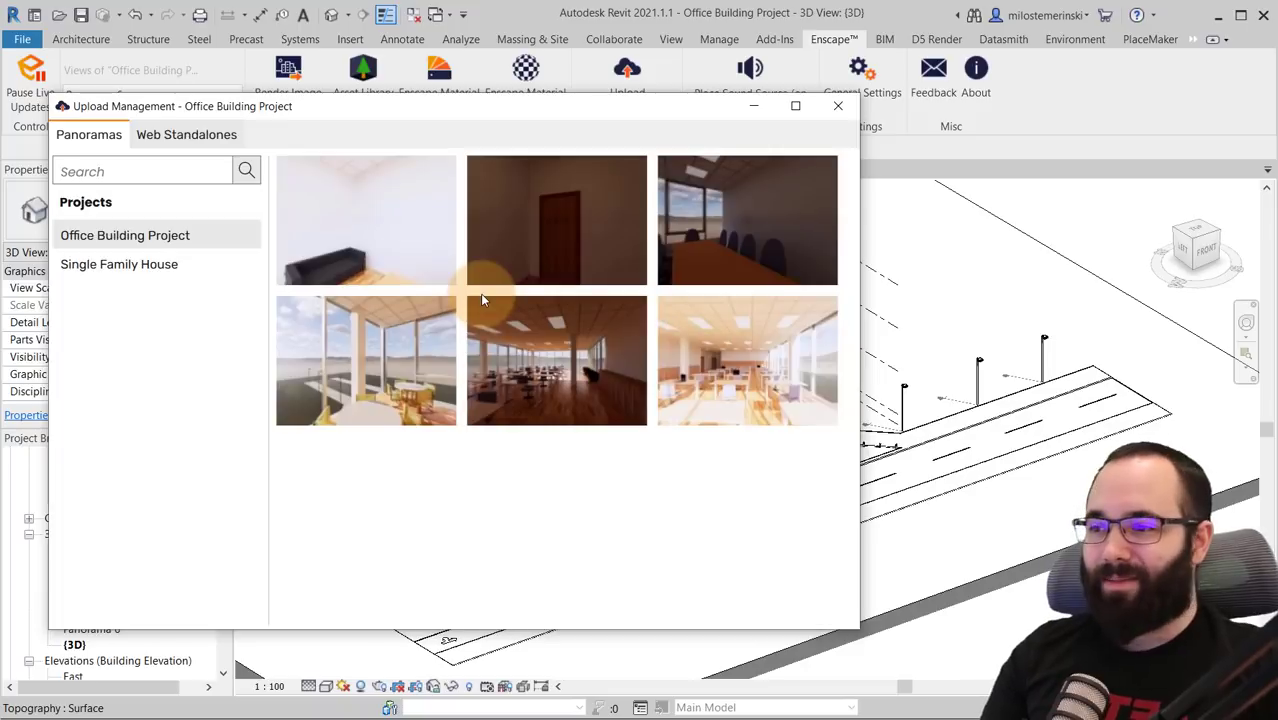
- Upload the mono panoramas of the sofa corner, the wooden door and the meeting room to the cloud
mouse_move(383, 252)
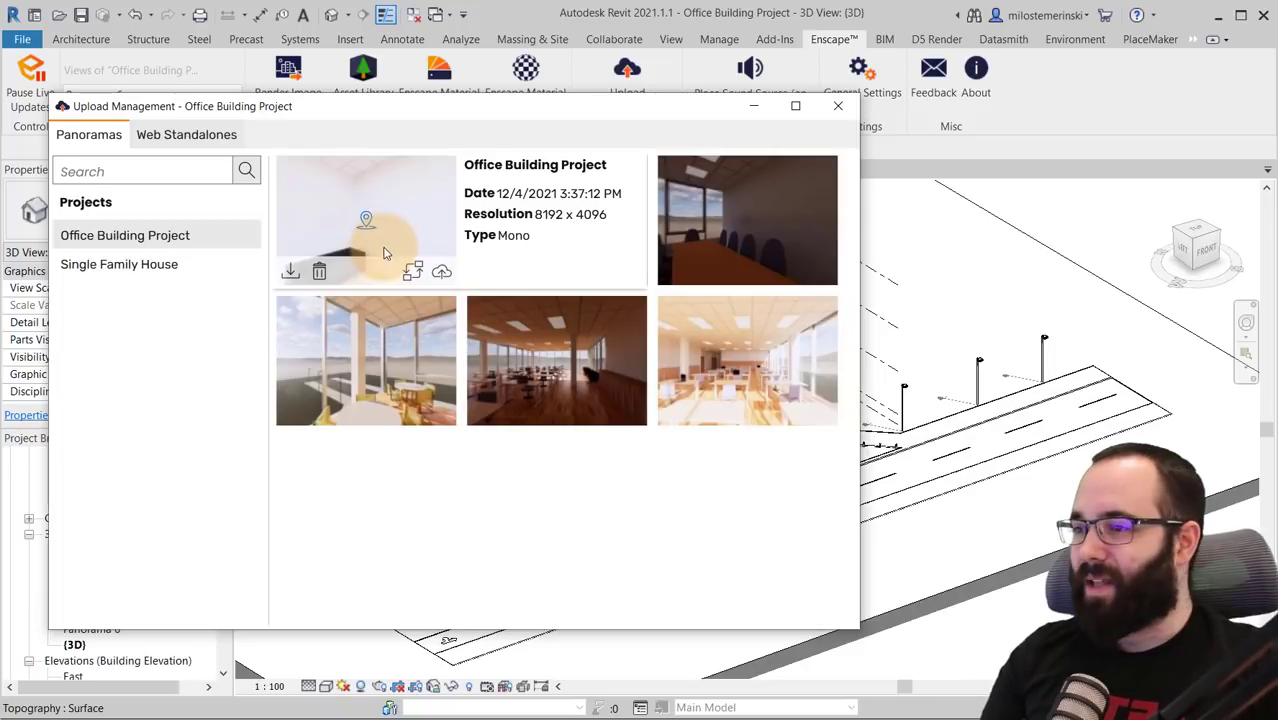
click(440, 276)
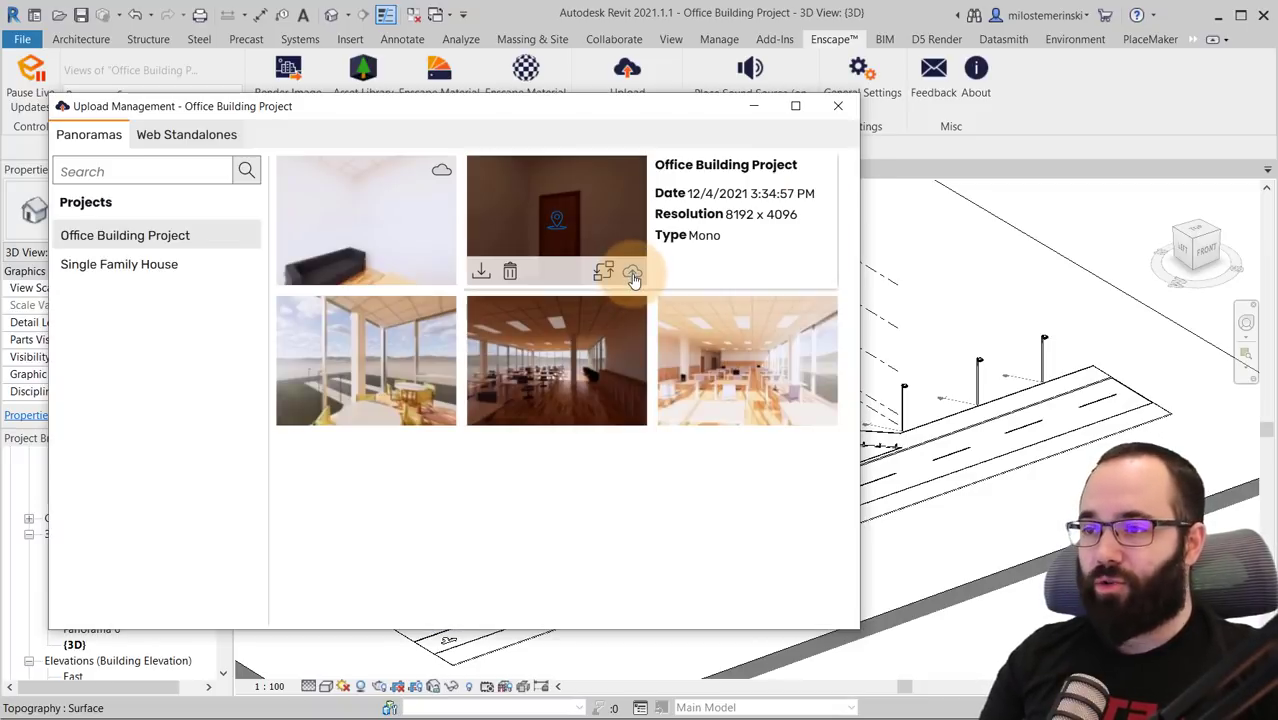
click(630, 278)
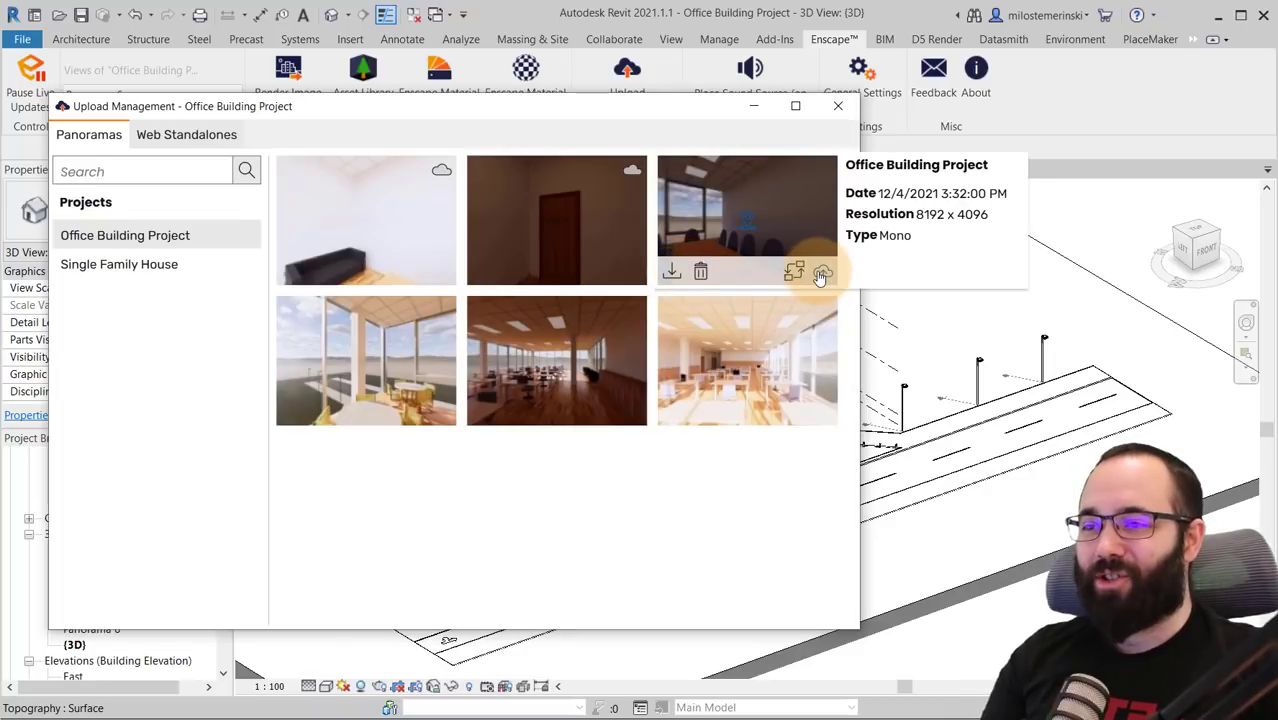
click(821, 274)
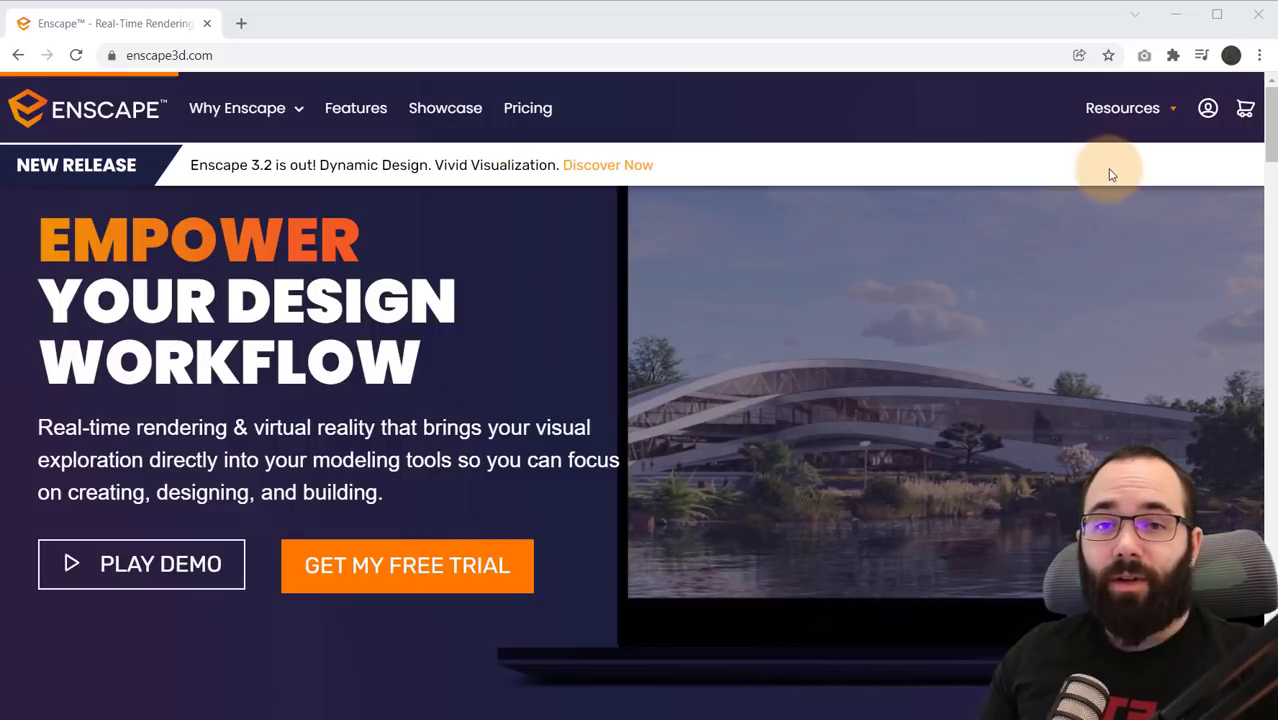
- Switch to the Enscape website in the browser and open the account's Office Building Project upload folder
click(1211, 116)
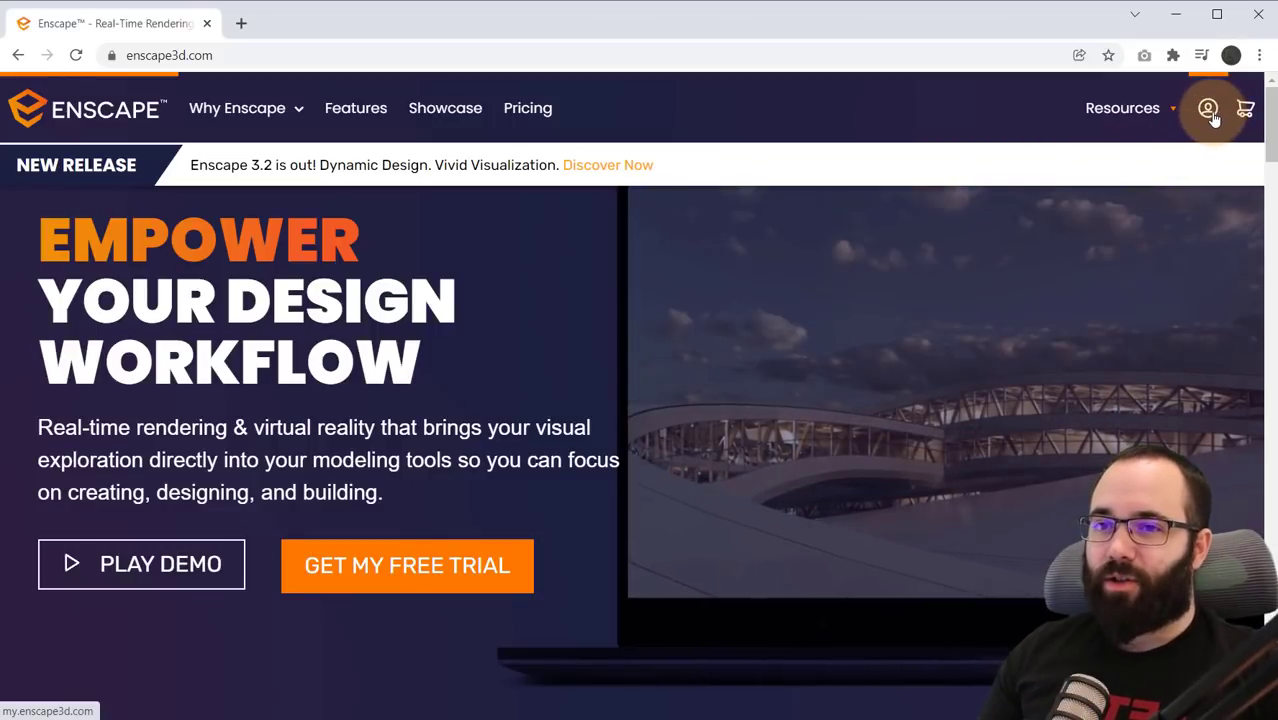
mouse_move(1207, 114)
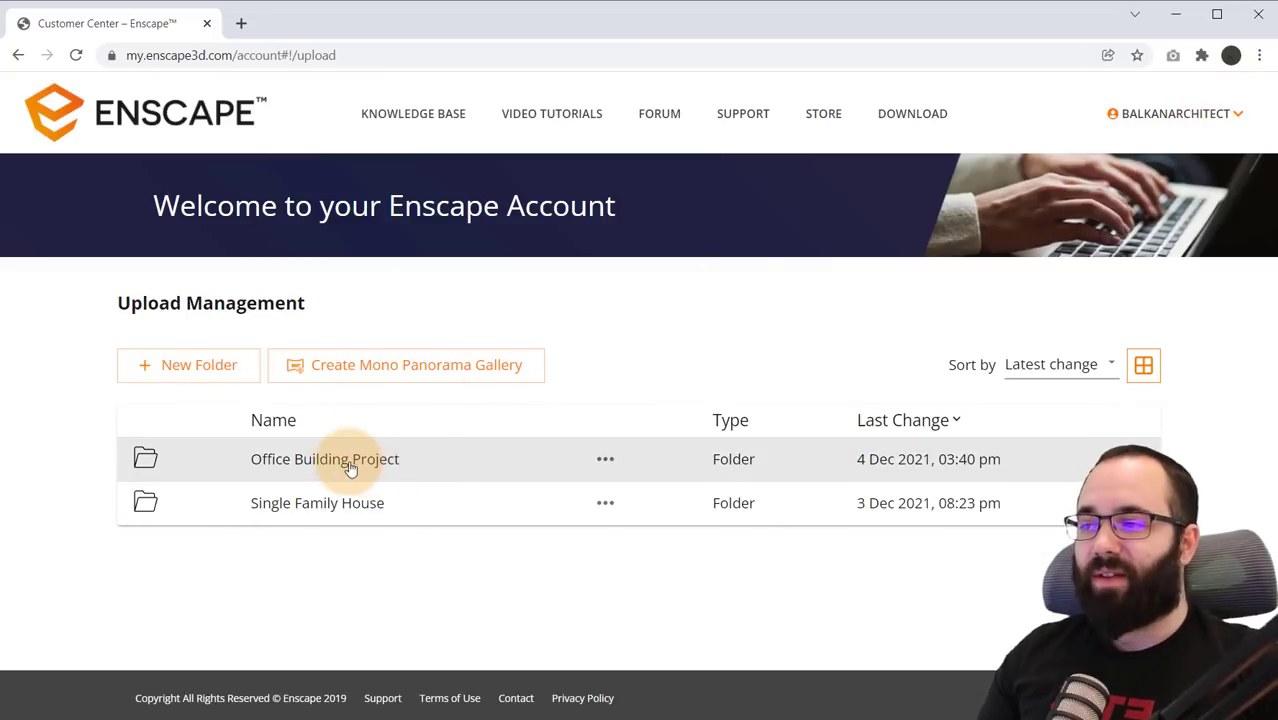
click(288, 466)
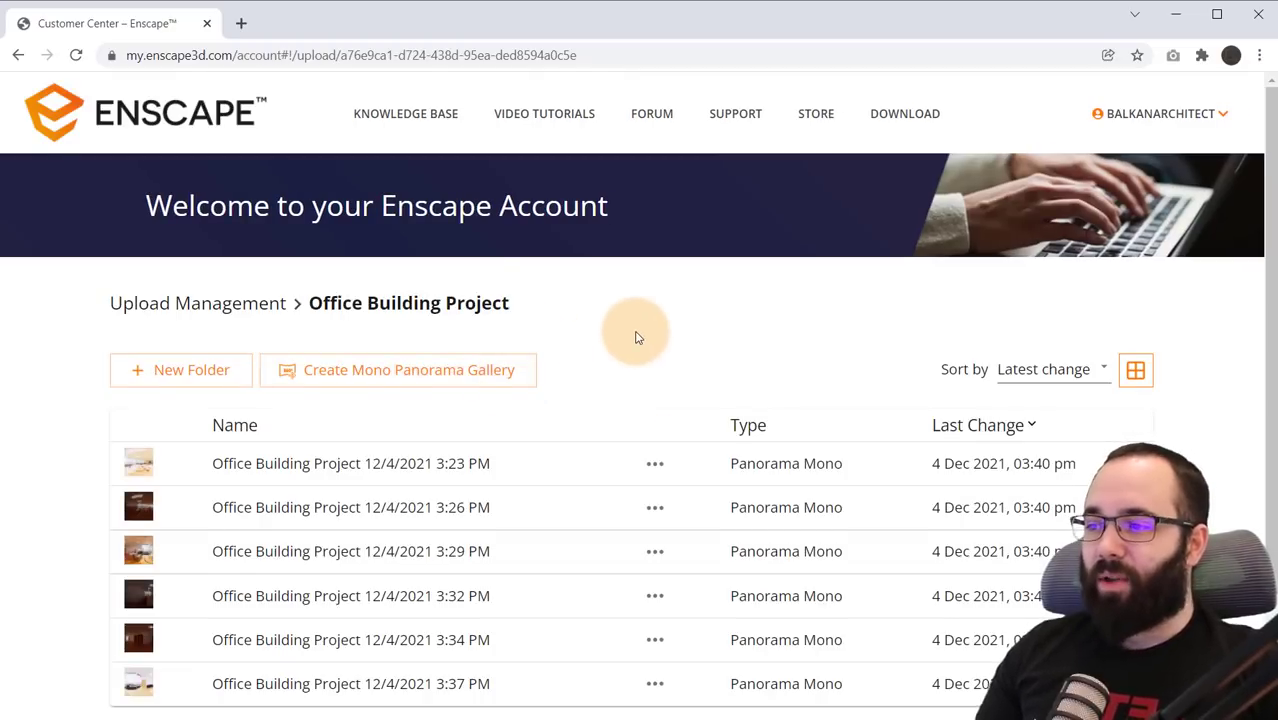
- Create a mono panorama gallery from all six Office Building Project panoramas and start editing it
scroll(620, 330, down, 2)
scroll(575, 331, up, 1)
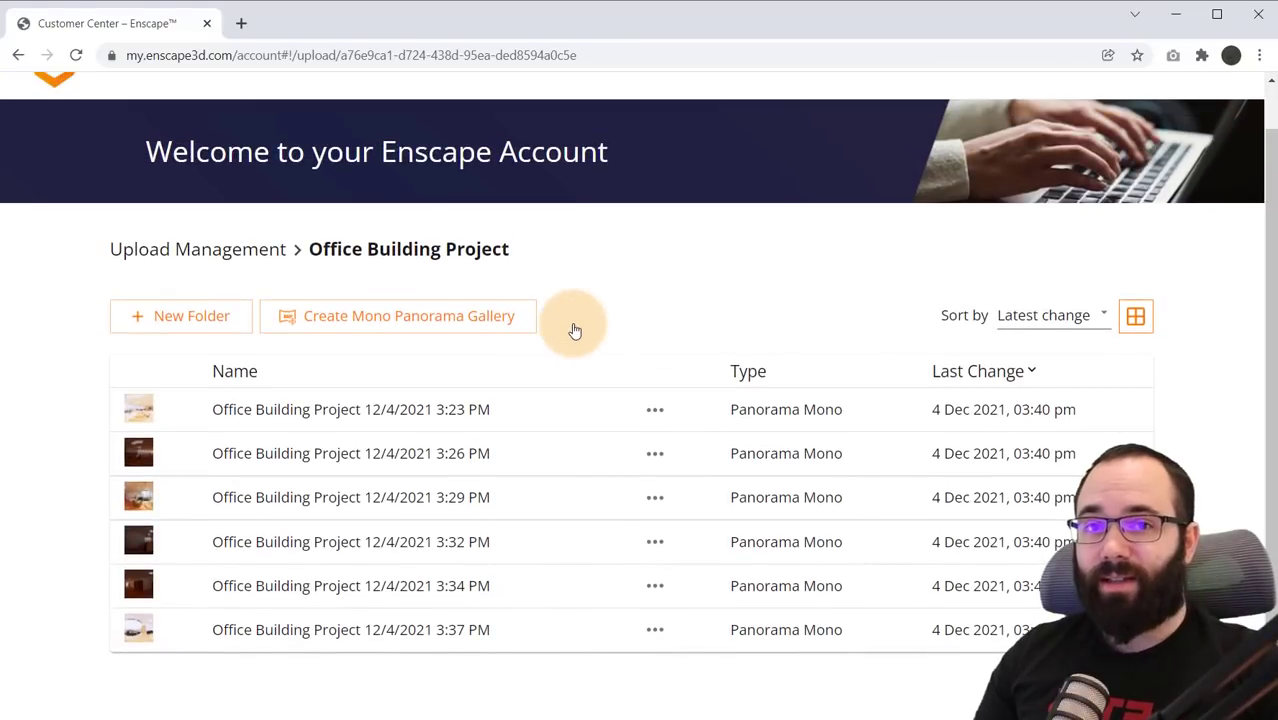
scroll(635, 280, down, 1)
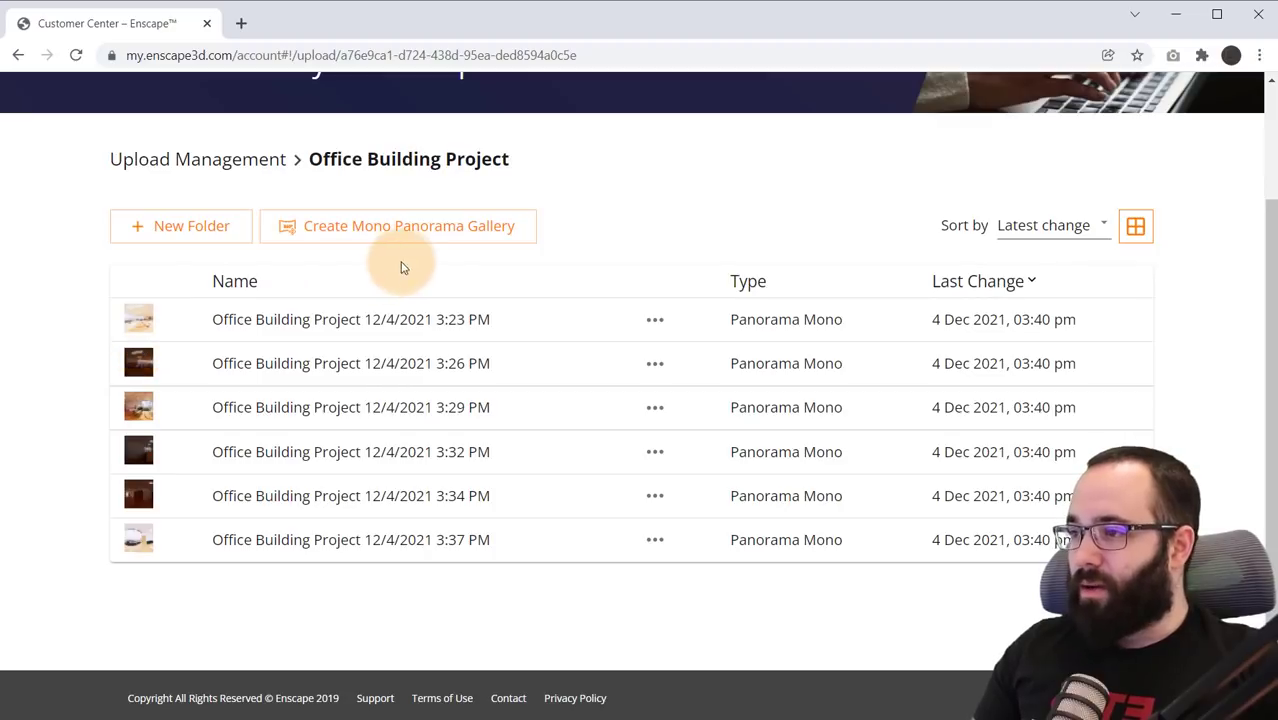
click(373, 240)
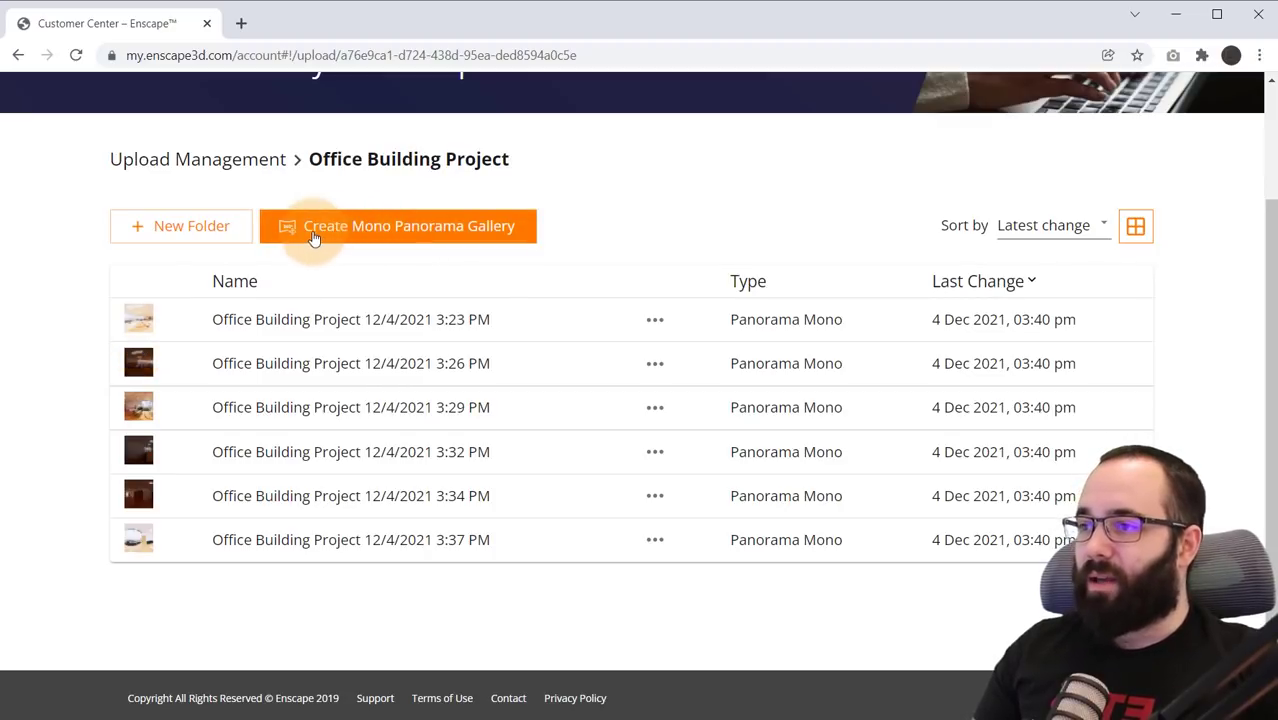
click(358, 228)
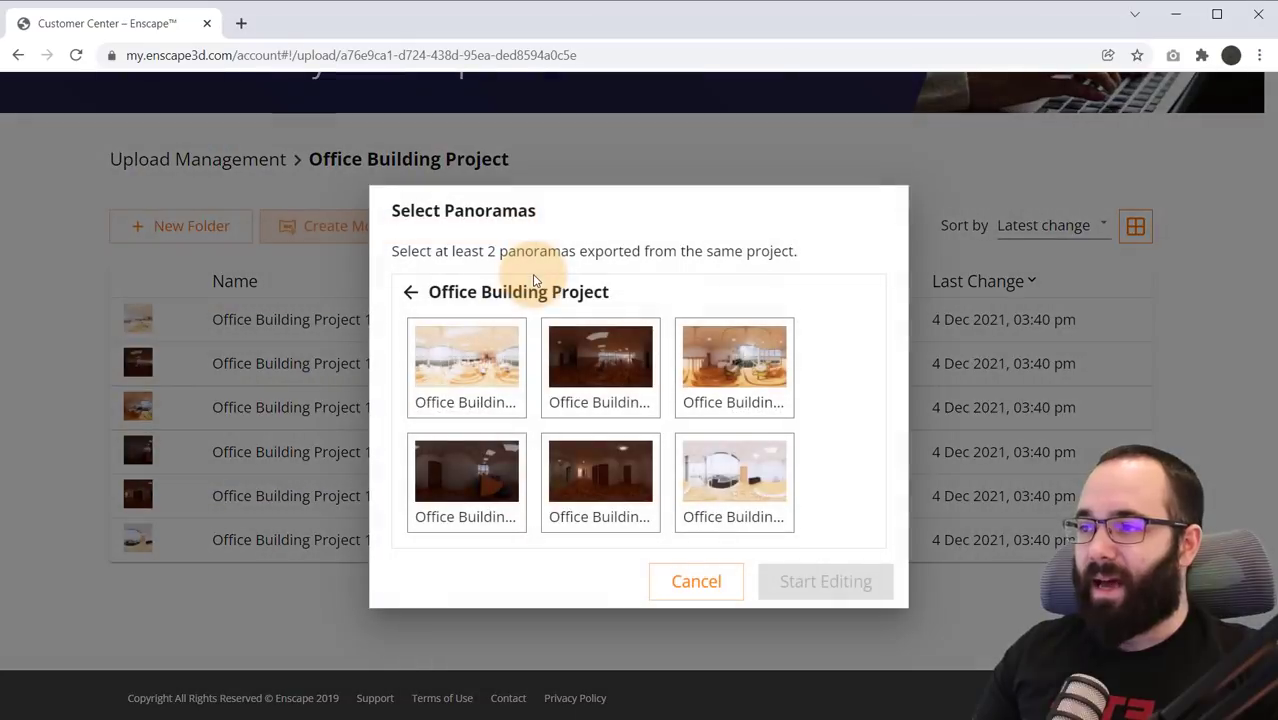
click(466, 374)
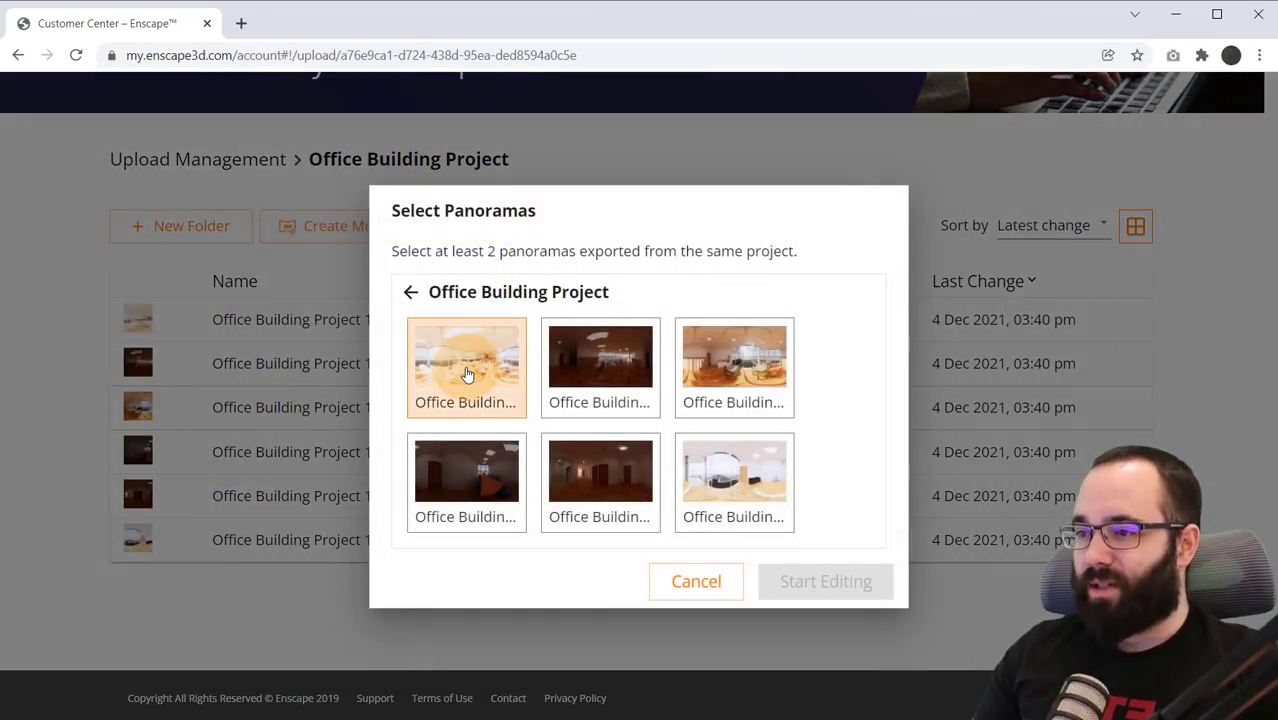
click(599, 395)
click(734, 365)
click(736, 471)
click(585, 475)
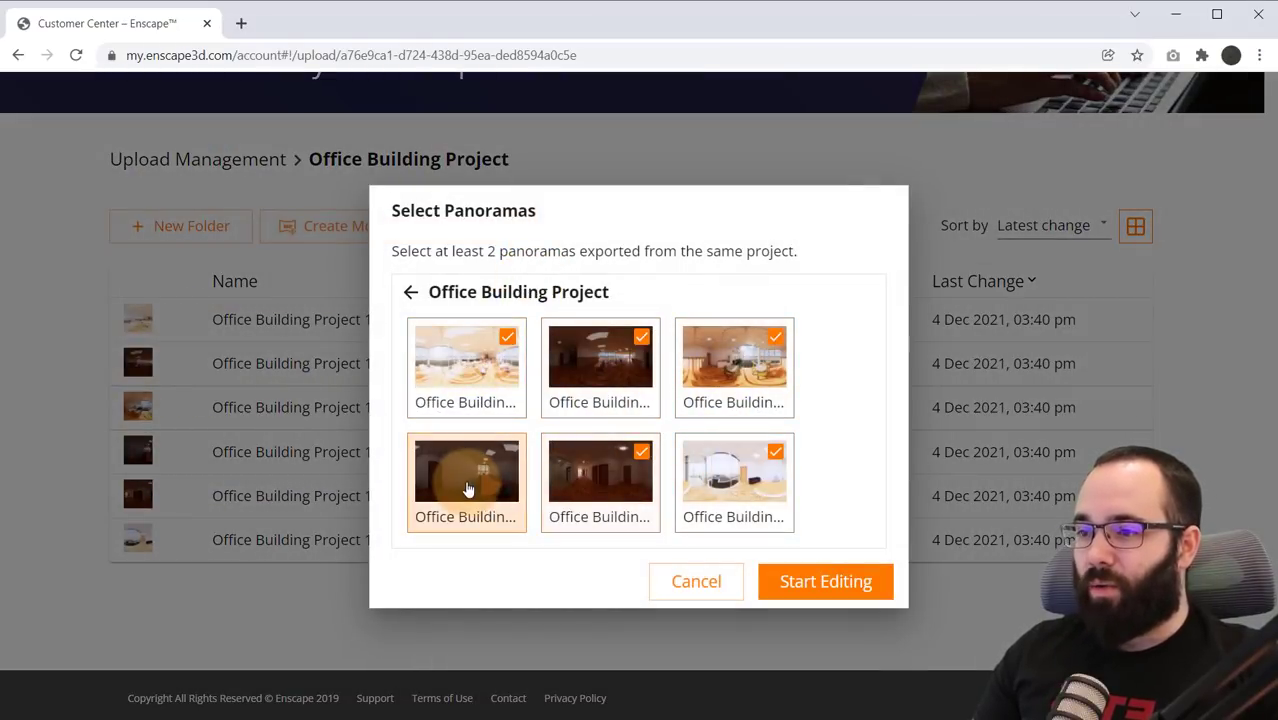
click(465, 478)
click(851, 583)
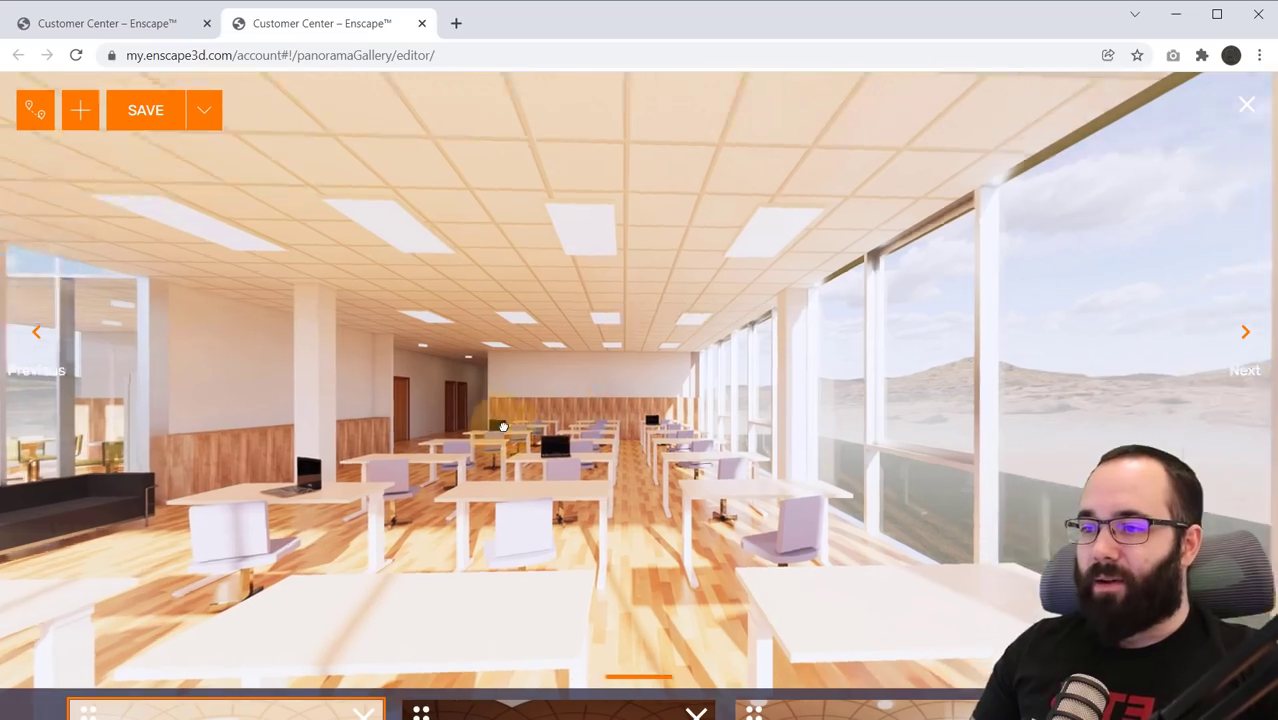
- Look around the open office panorama and browse the gallery's other panoramas, including the meeting room
drag(503, 427, 590, 678)
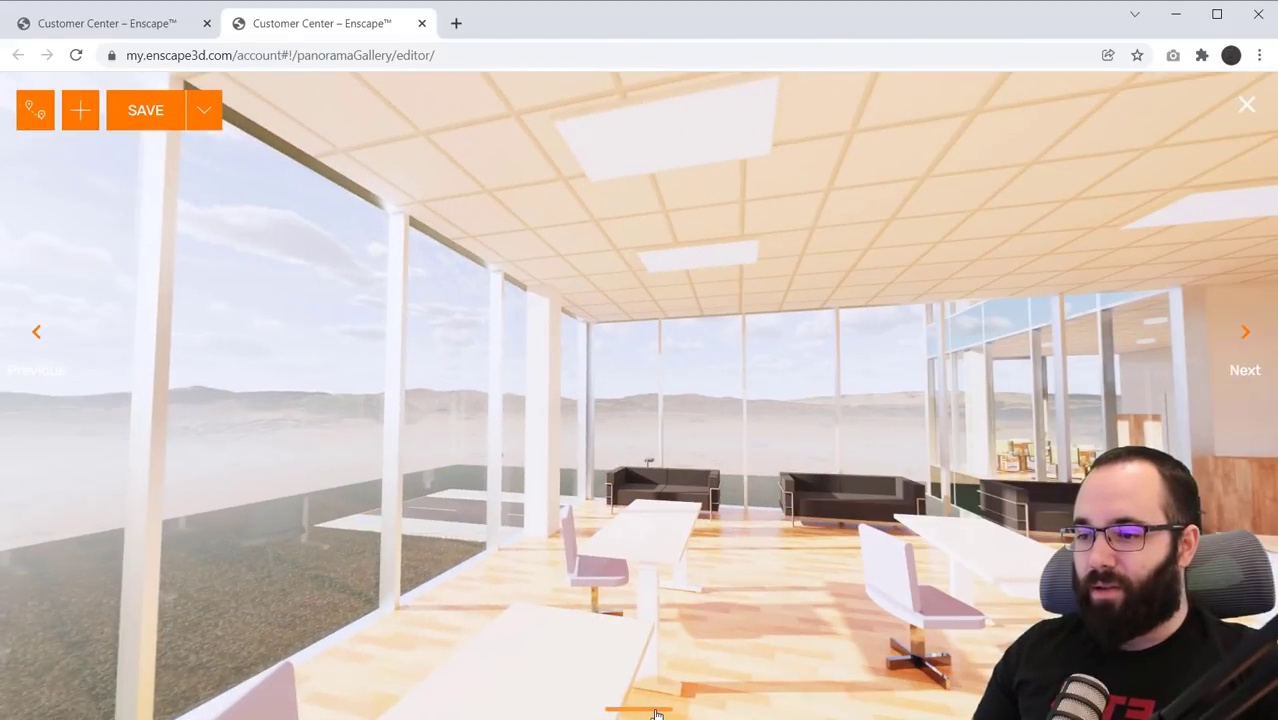
click(657, 712)
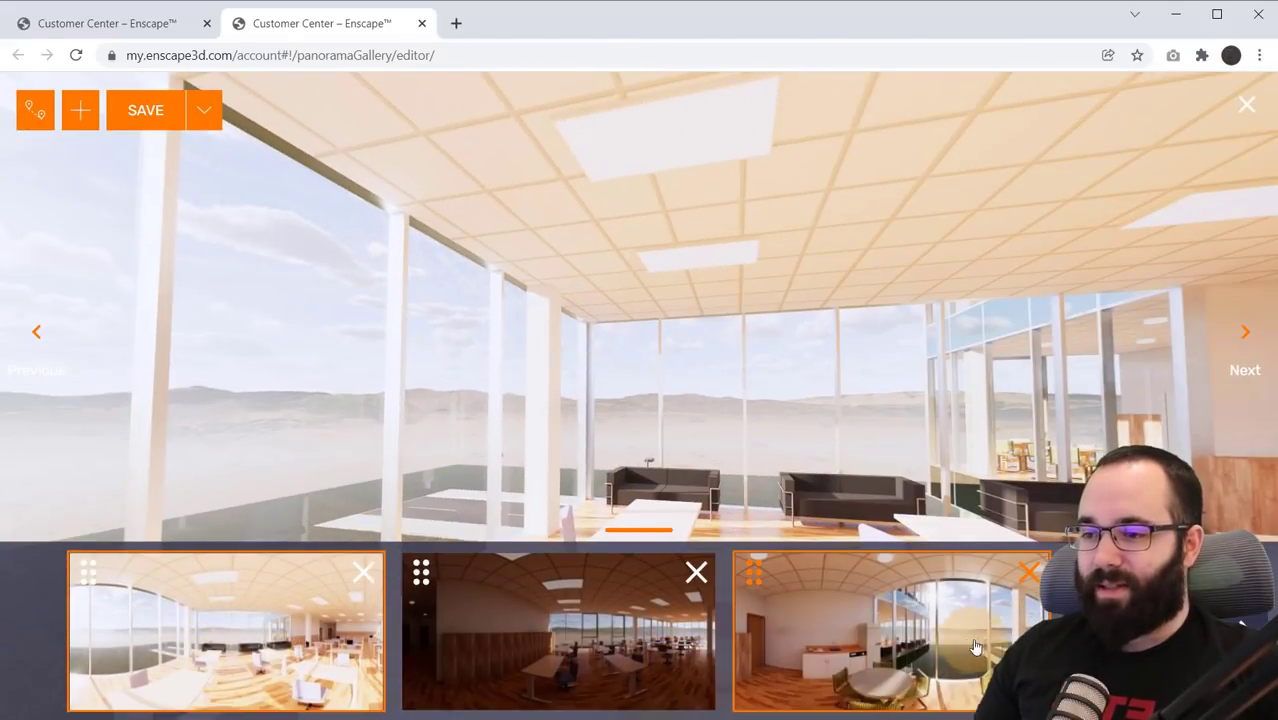
click(1240, 625)
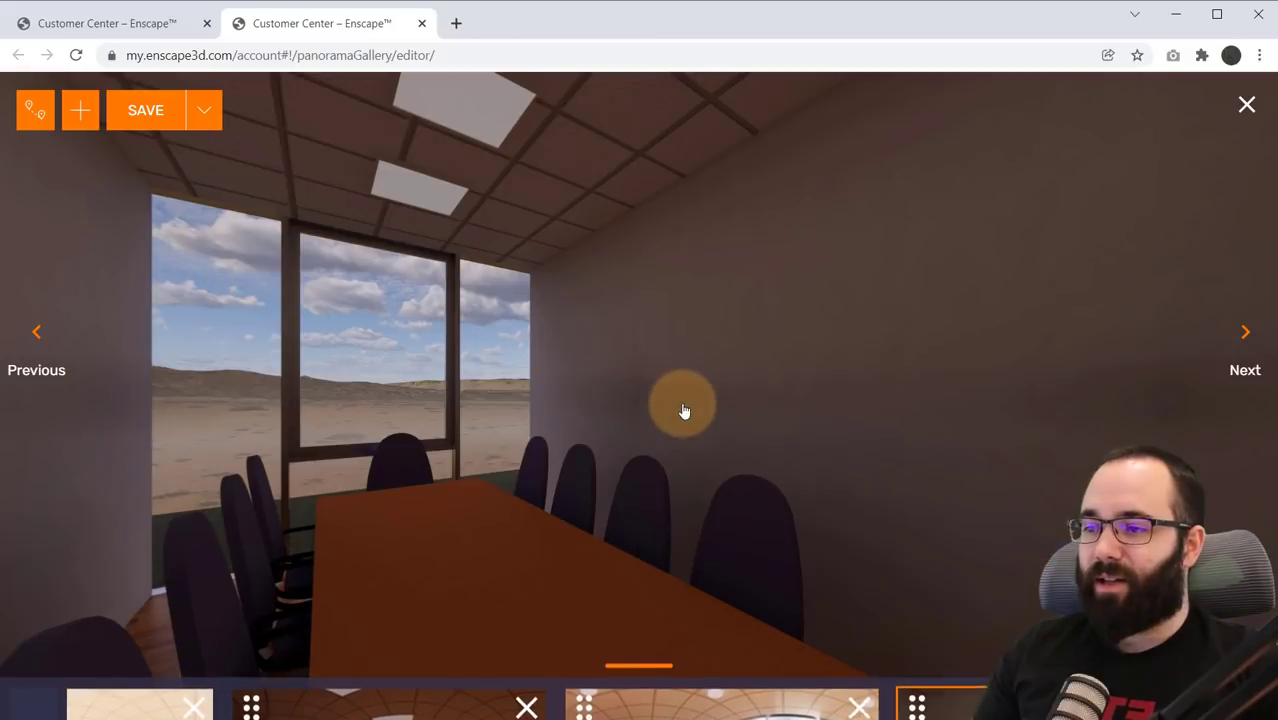
click(668, 692)
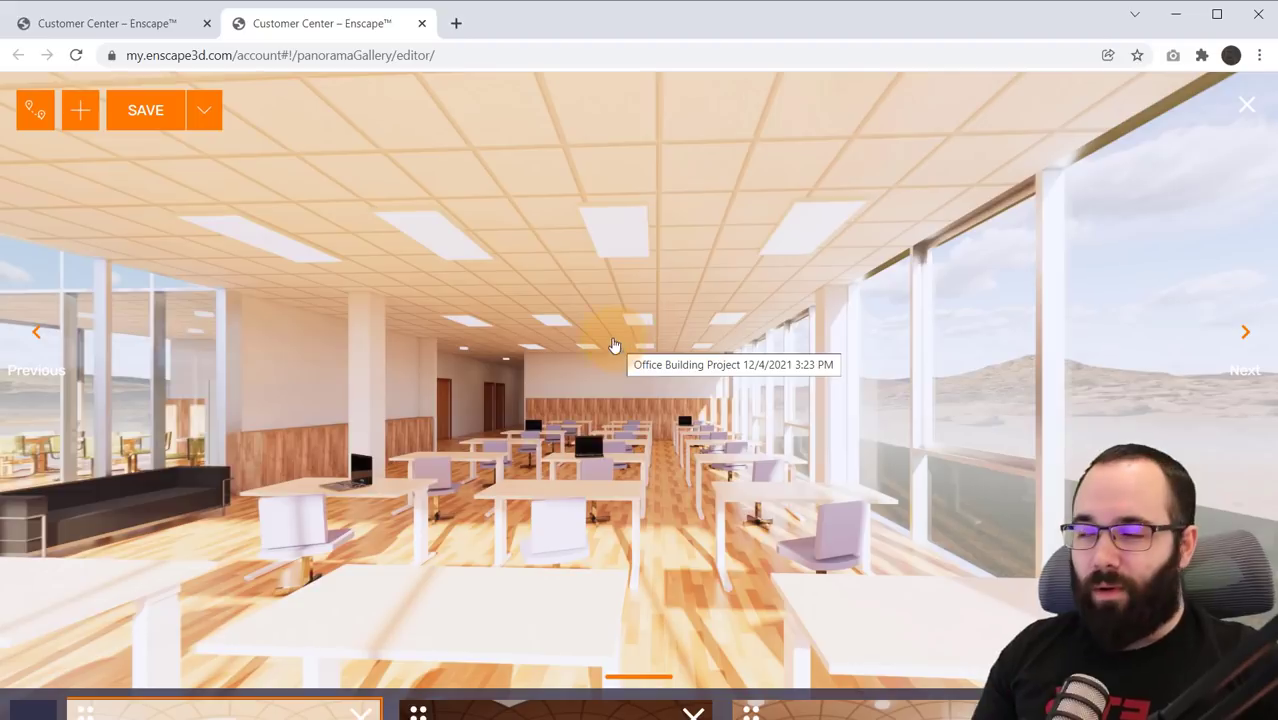
- Activate tour mode for the gallery with all waypoints shown
click(34, 125)
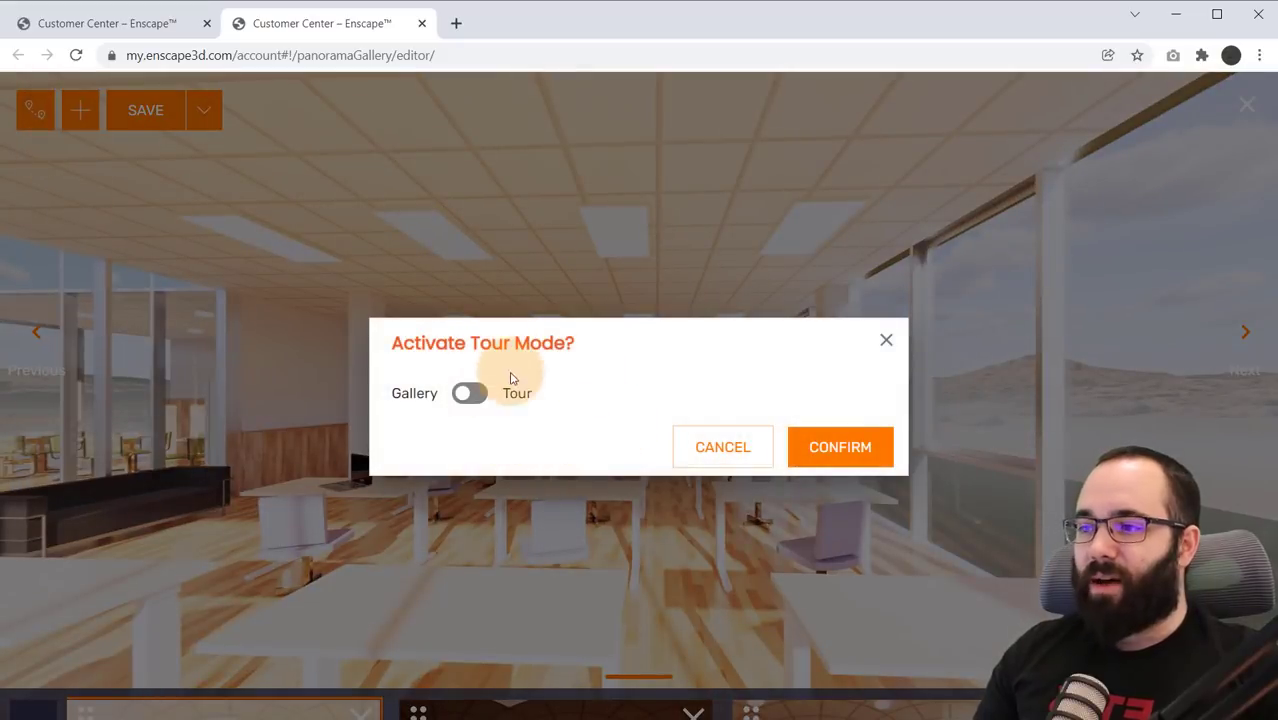
click(470, 393)
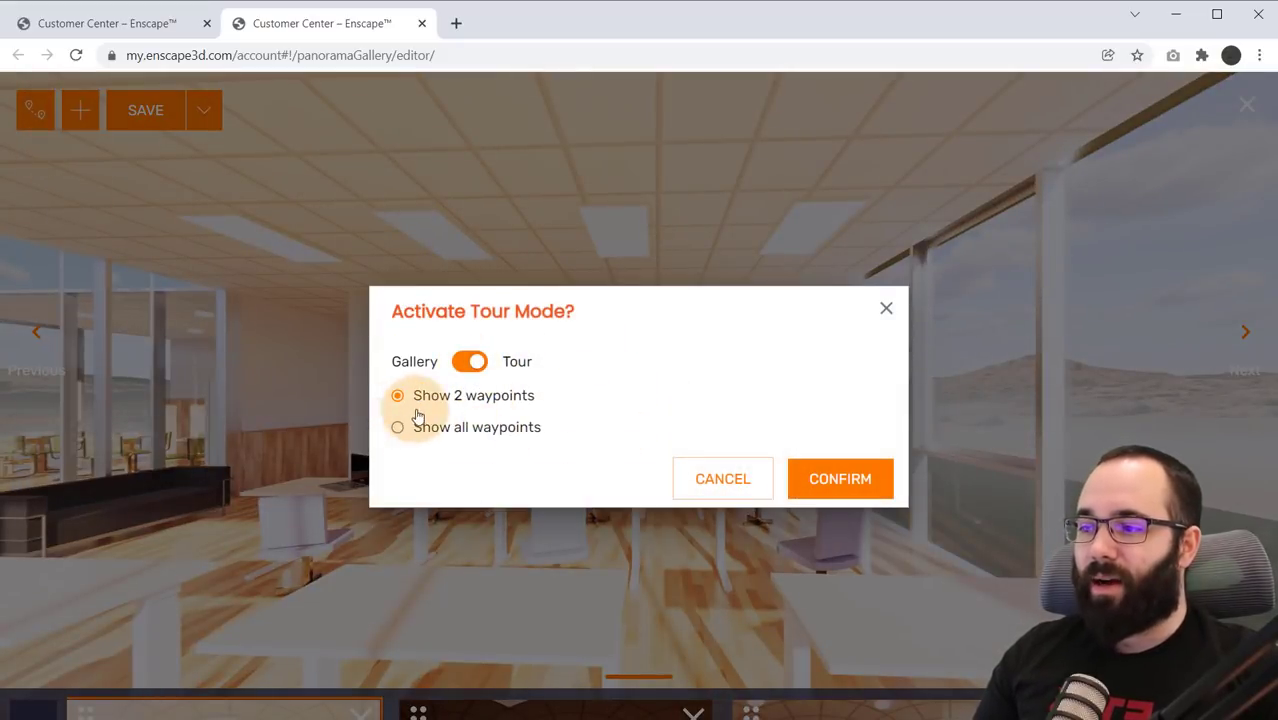
click(476, 434)
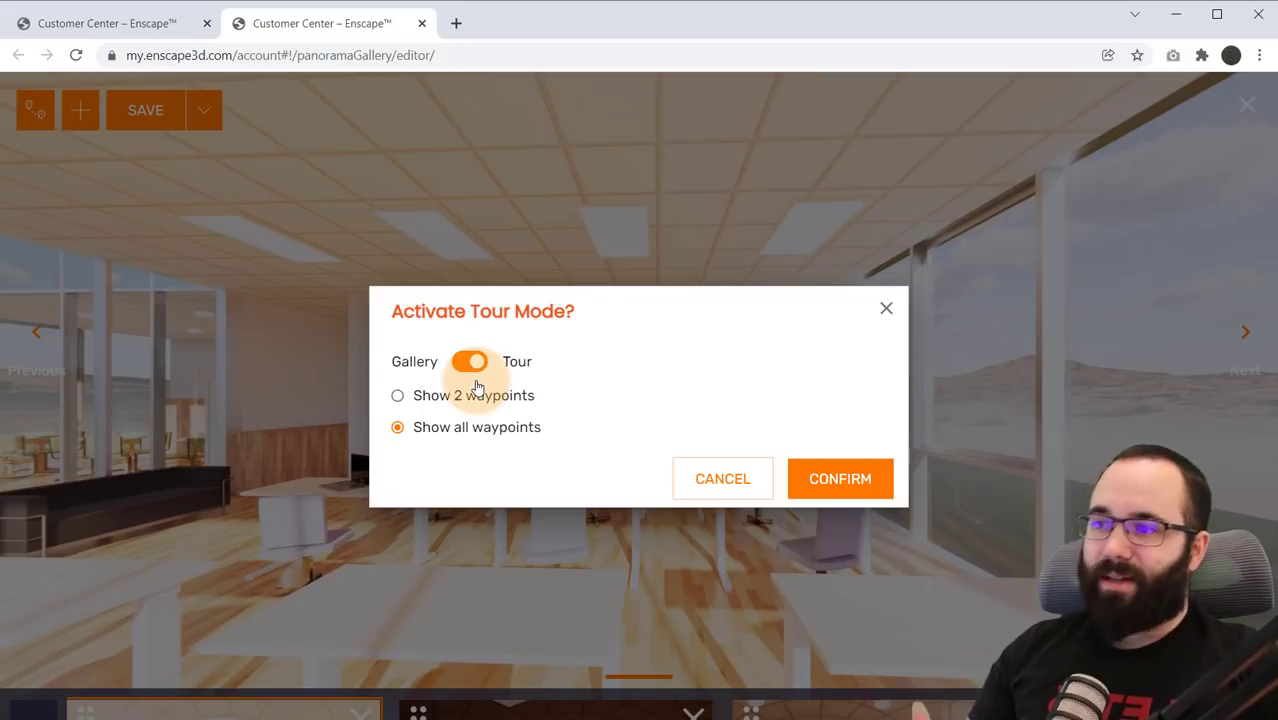
click(840, 488)
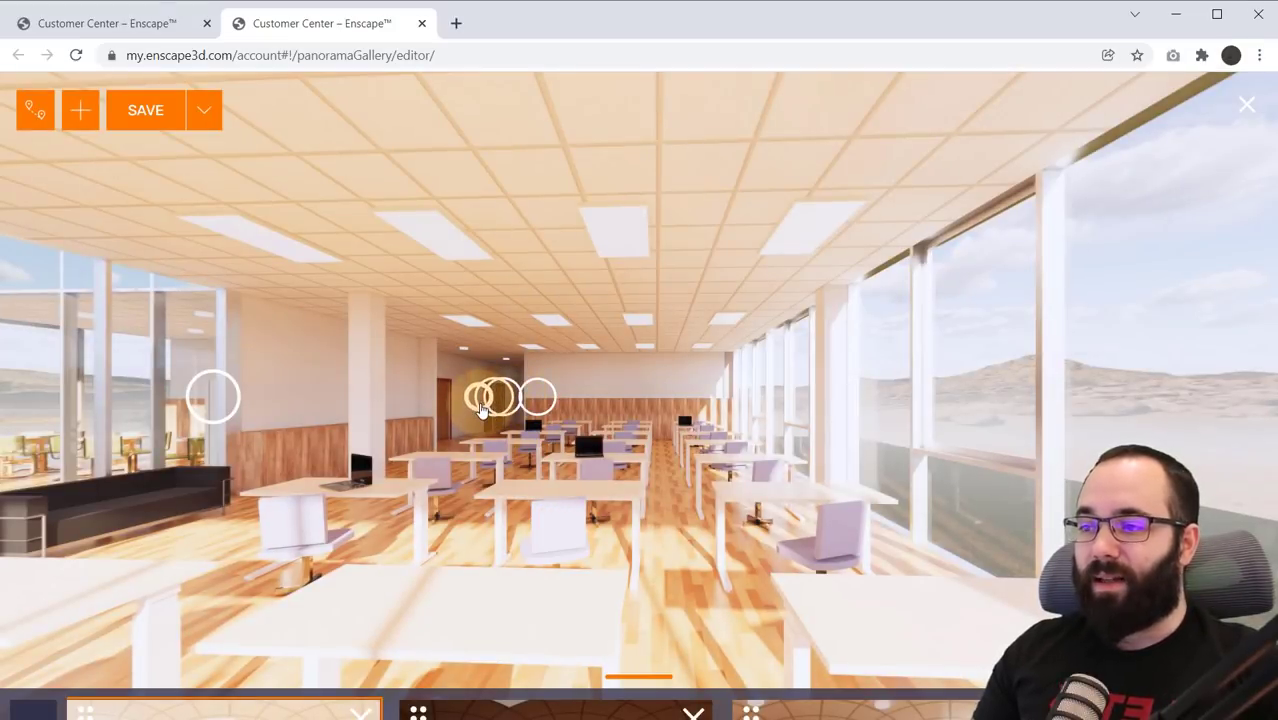
- Test the tour through the dark corridor, looking around there and following a waypoint back to the open office
drag(558, 510, 430, 514)
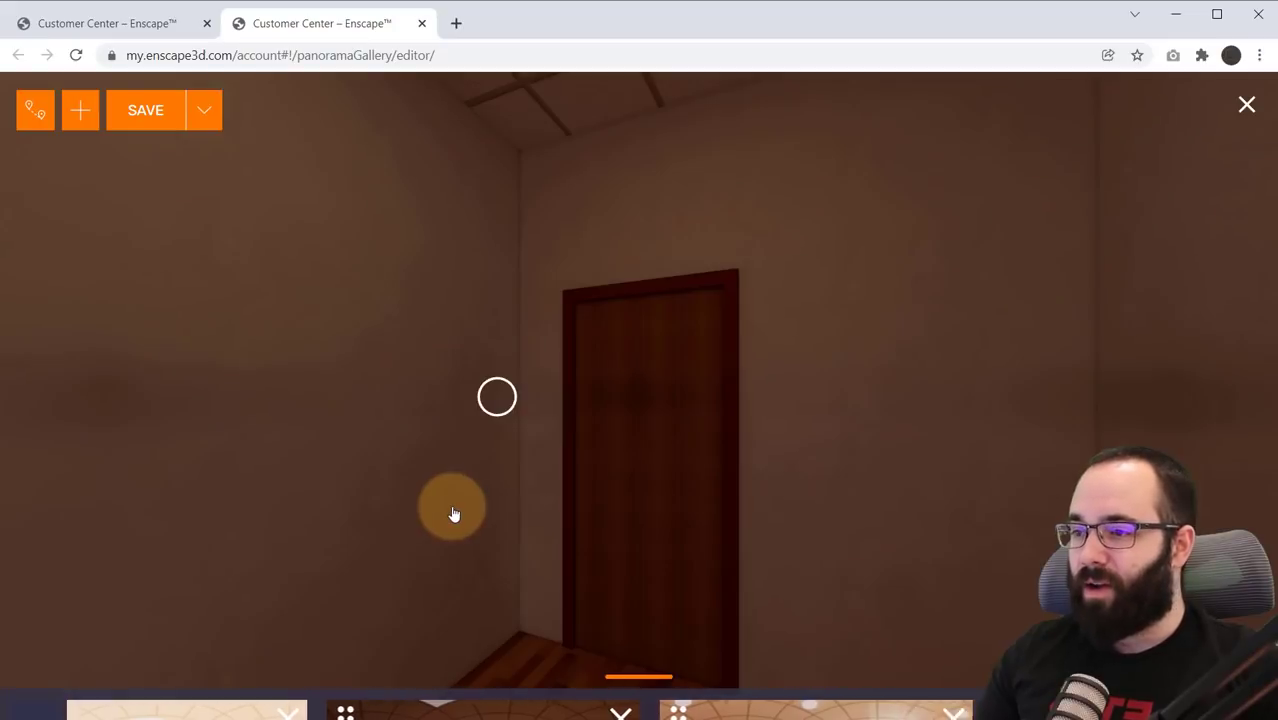
drag(641, 501, 340, 514)
drag(639, 479, 380, 505)
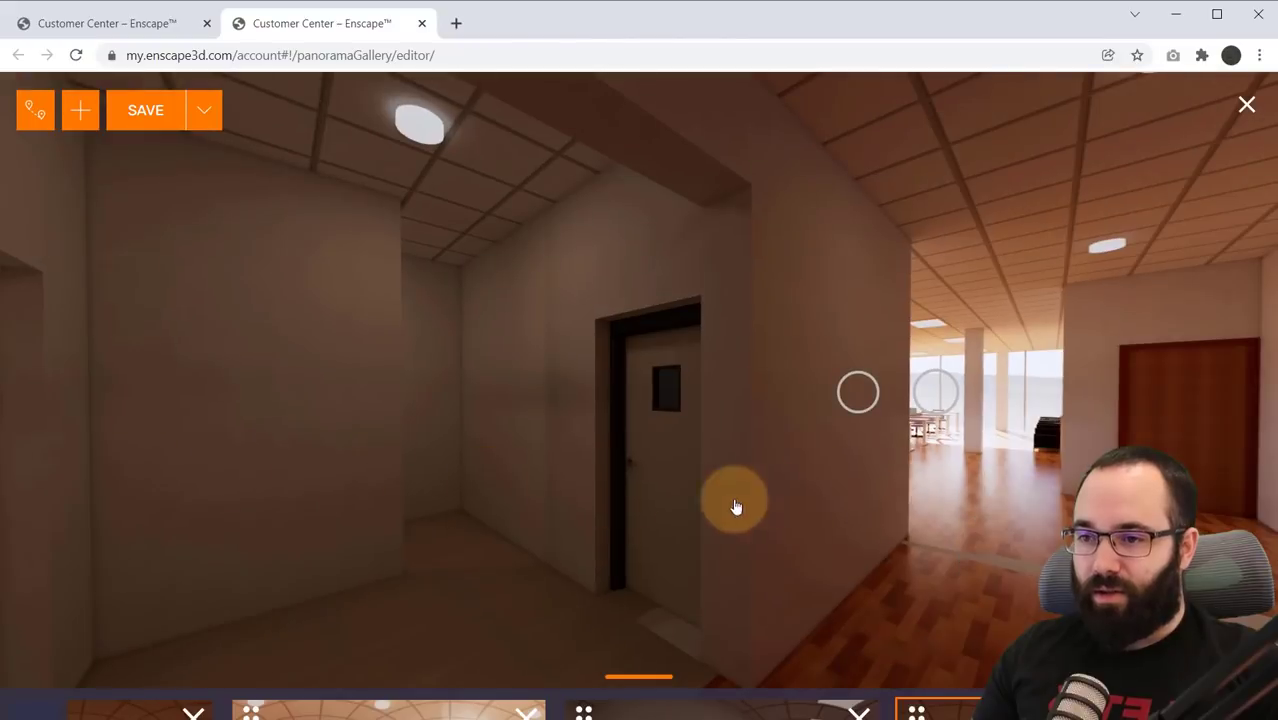
drag(735, 507, 462, 470)
click(541, 398)
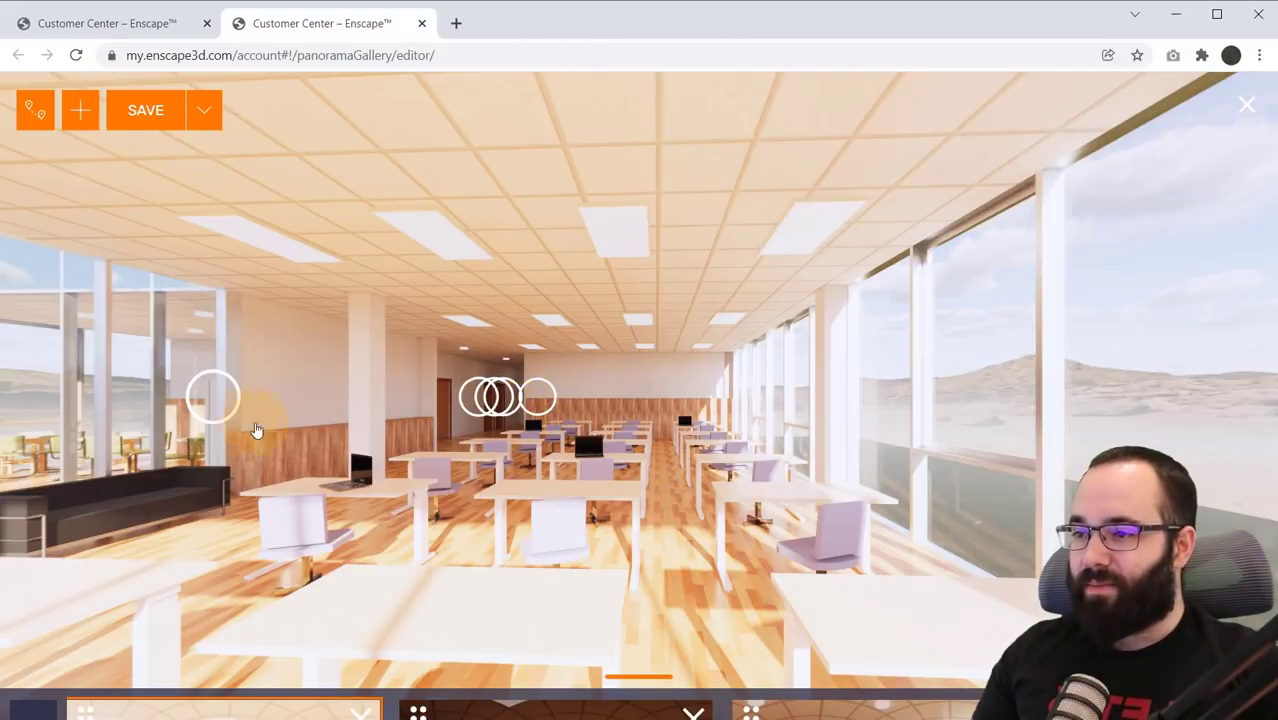
- Follow the waypoint from the open office to the kitchen and look around its counter, door and windows
drag(262, 438, 526, 386)
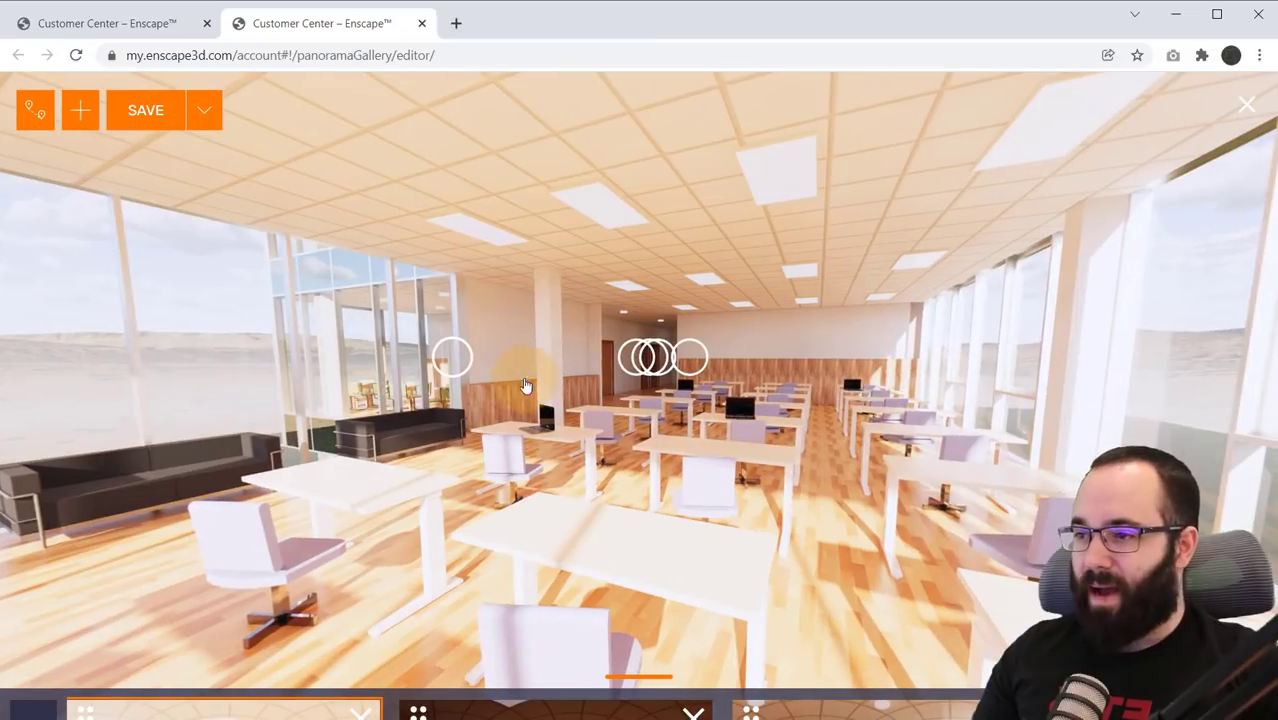
click(447, 362)
drag(650, 423, 243, 457)
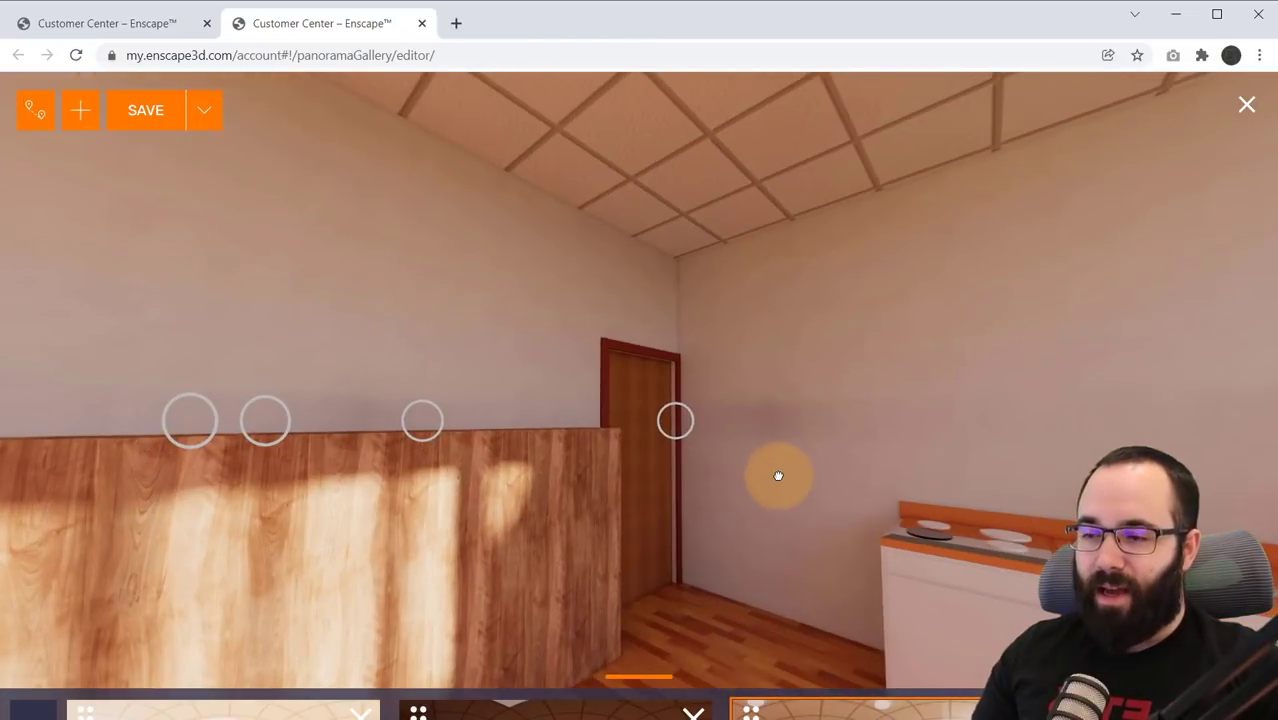
drag(778, 476, 1090, 399)
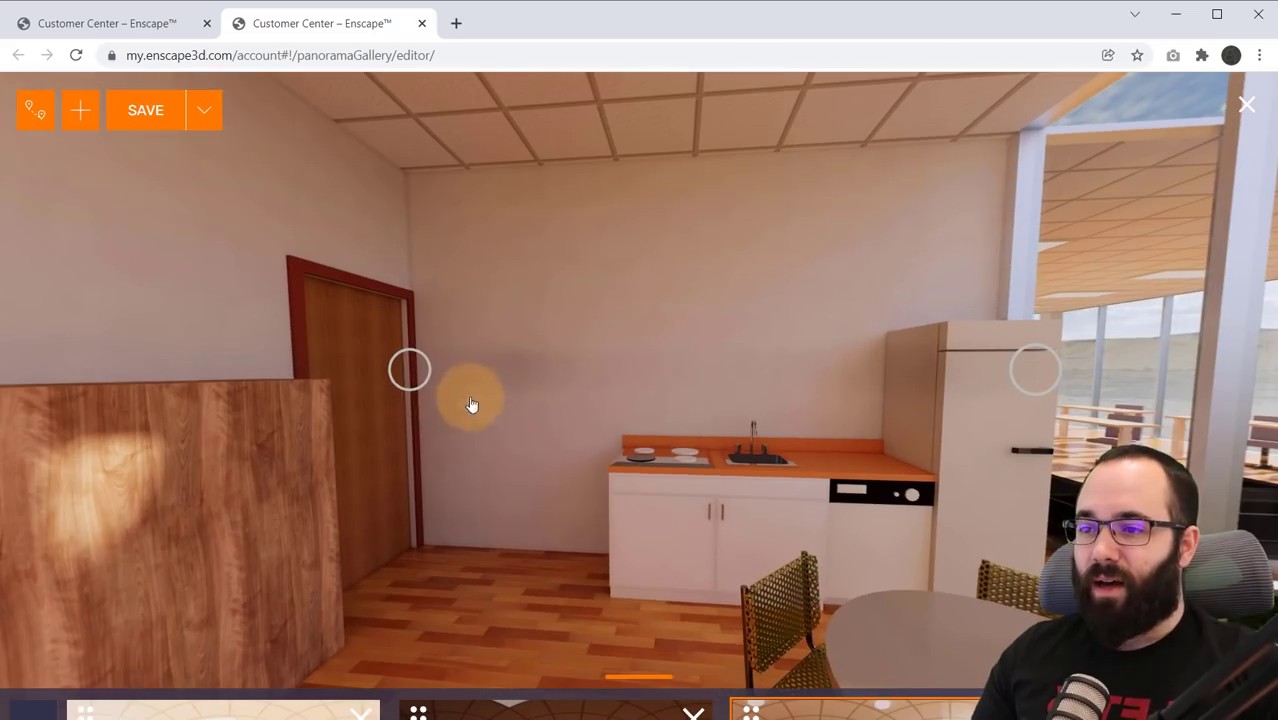
click(409, 372)
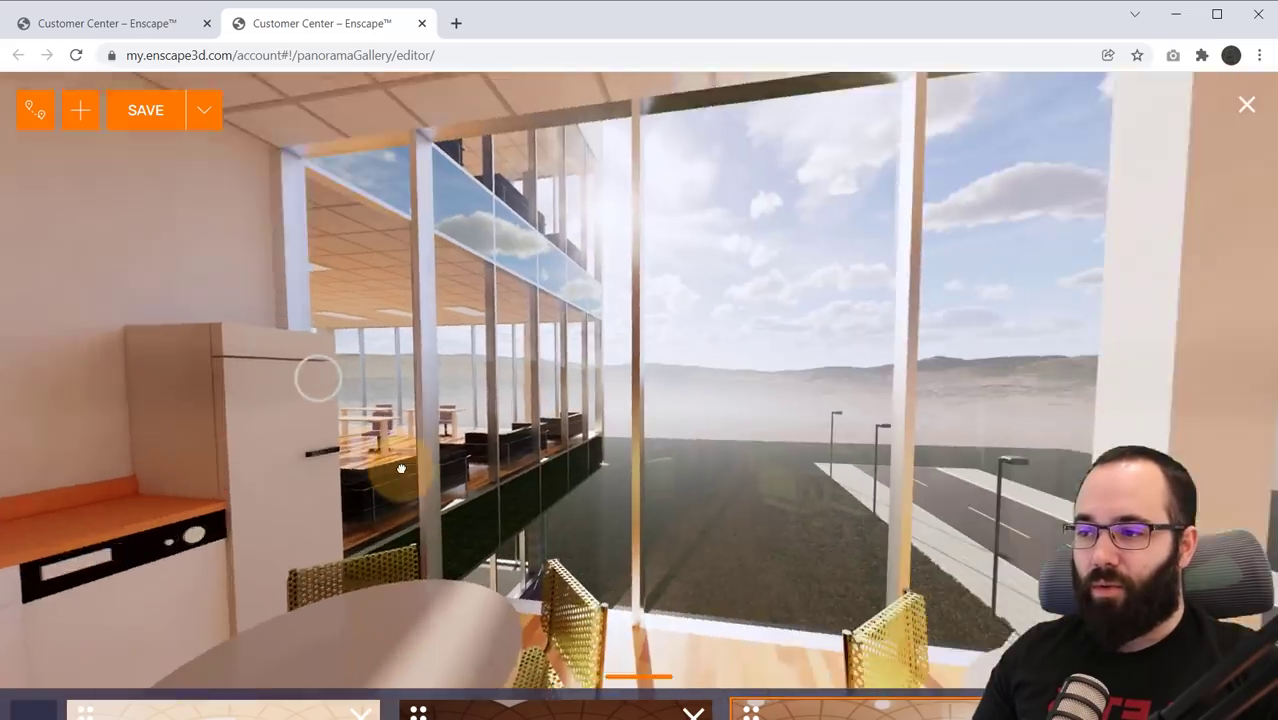
drag(420, 440, 590, 342)
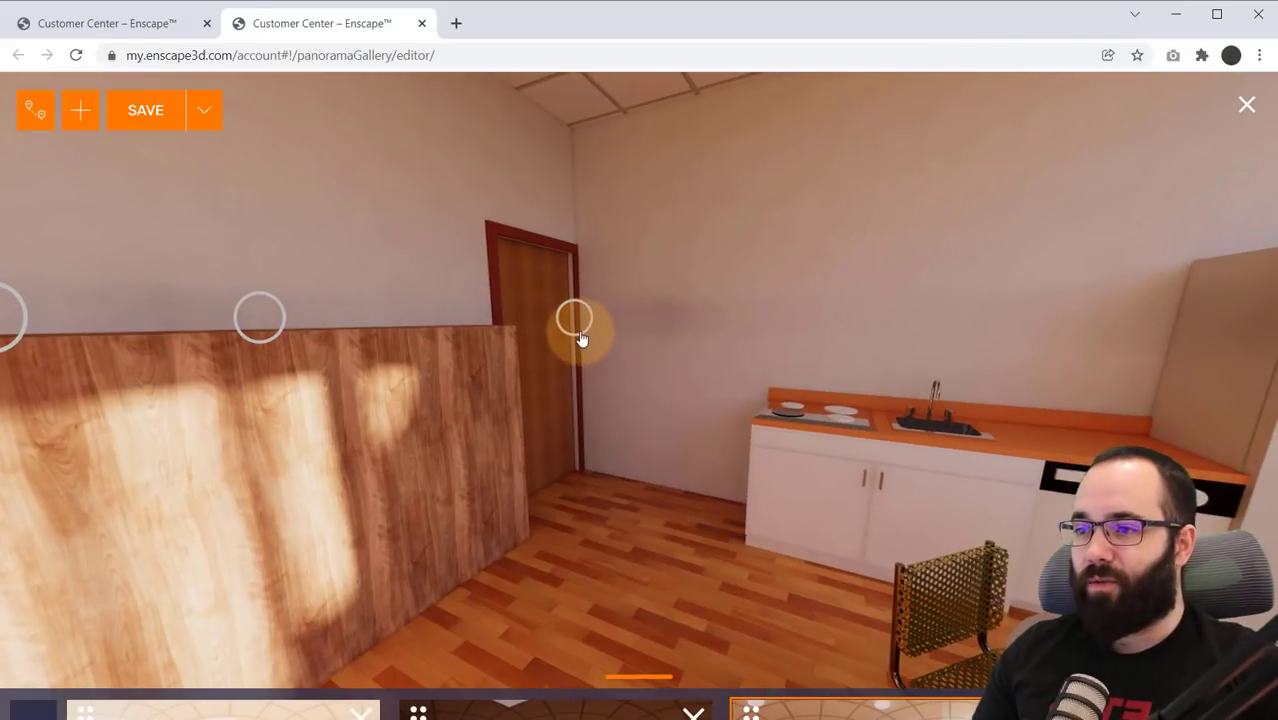
- Follow the waypoint at the kitchen door to the corridor, continue to the meeting room and look around
click(574, 335)
drag(715, 427, 285, 434)
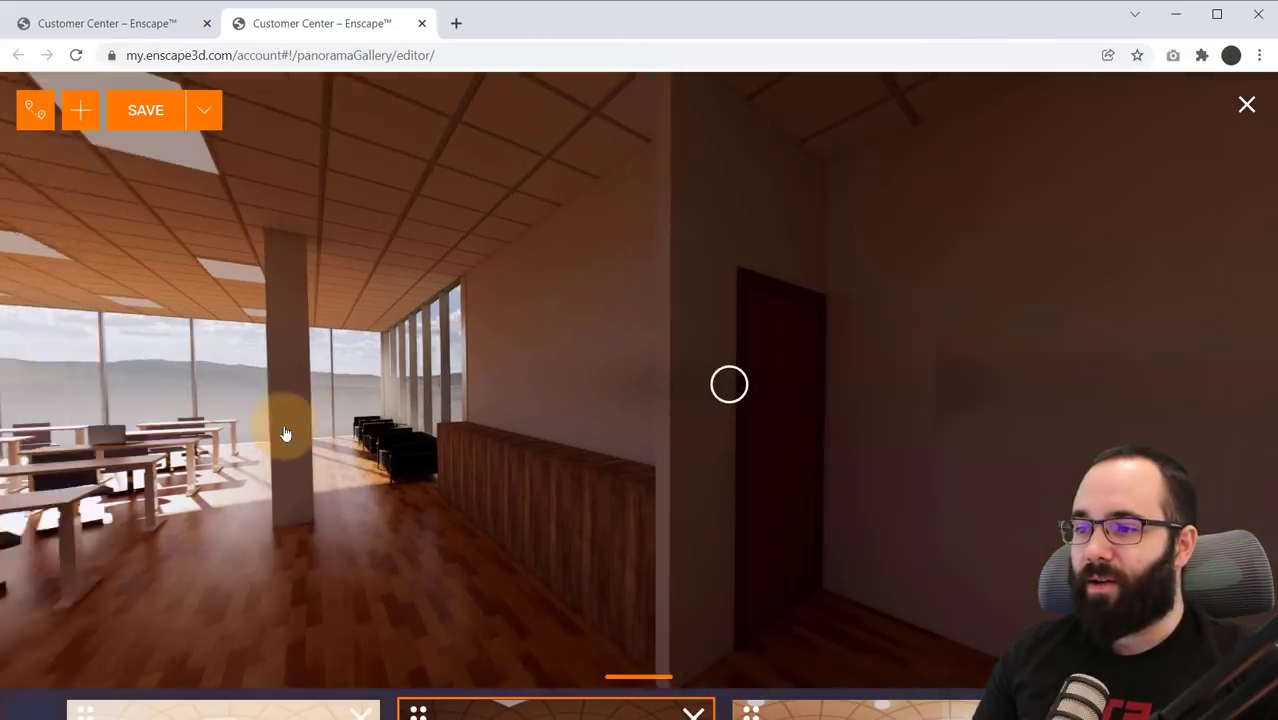
drag(900, 385, 170, 405)
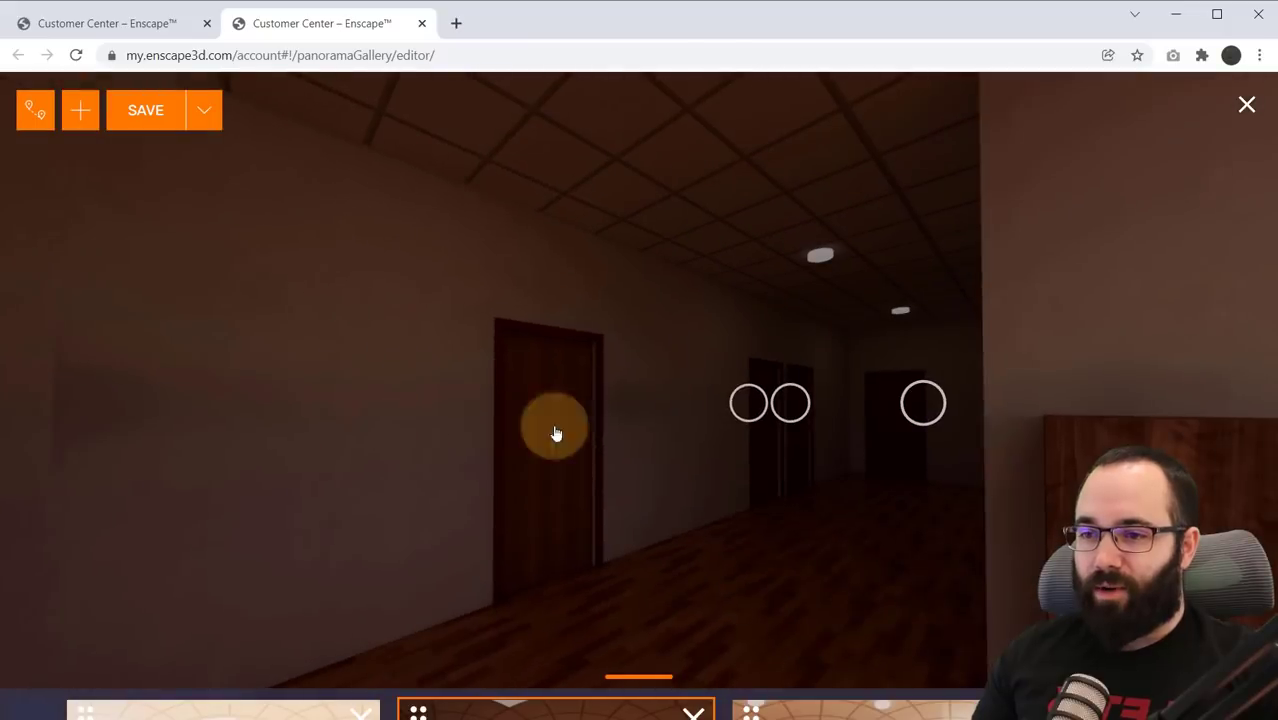
click(743, 418)
drag(653, 505, 5, 354)
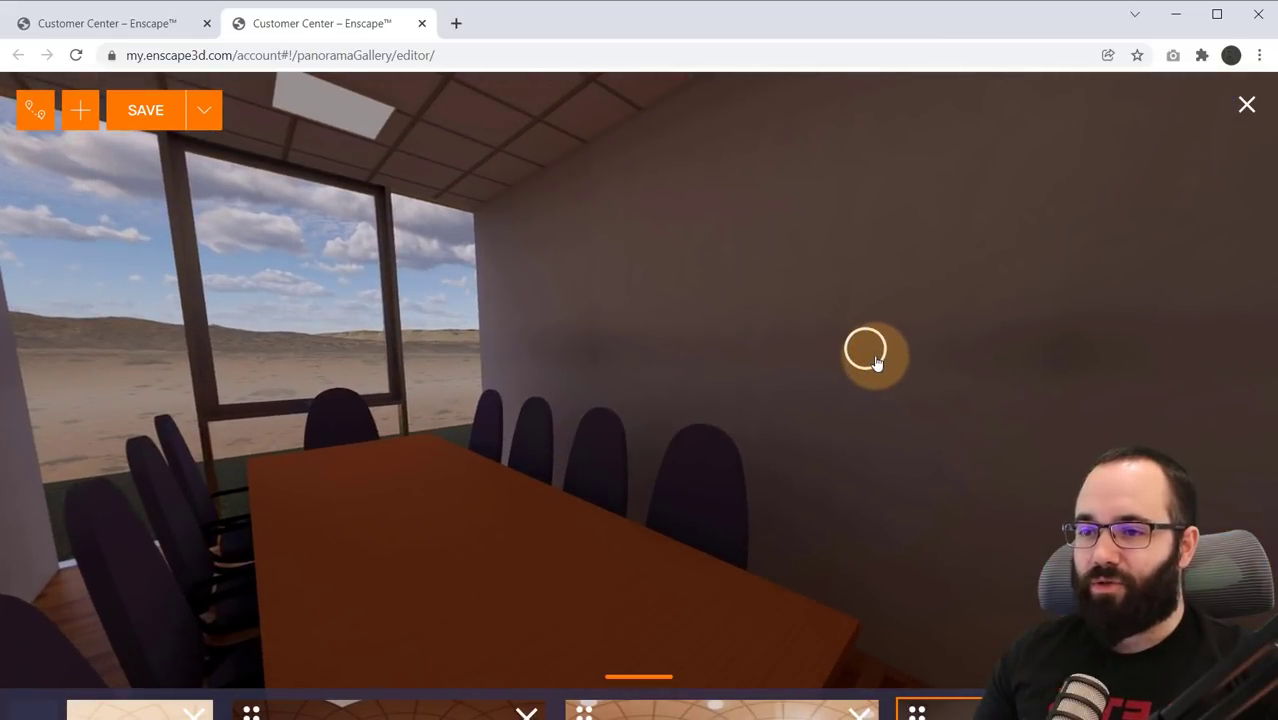
- Move through the meeting room waypoint to the private office and look around its sofa, desk and window
click(866, 352)
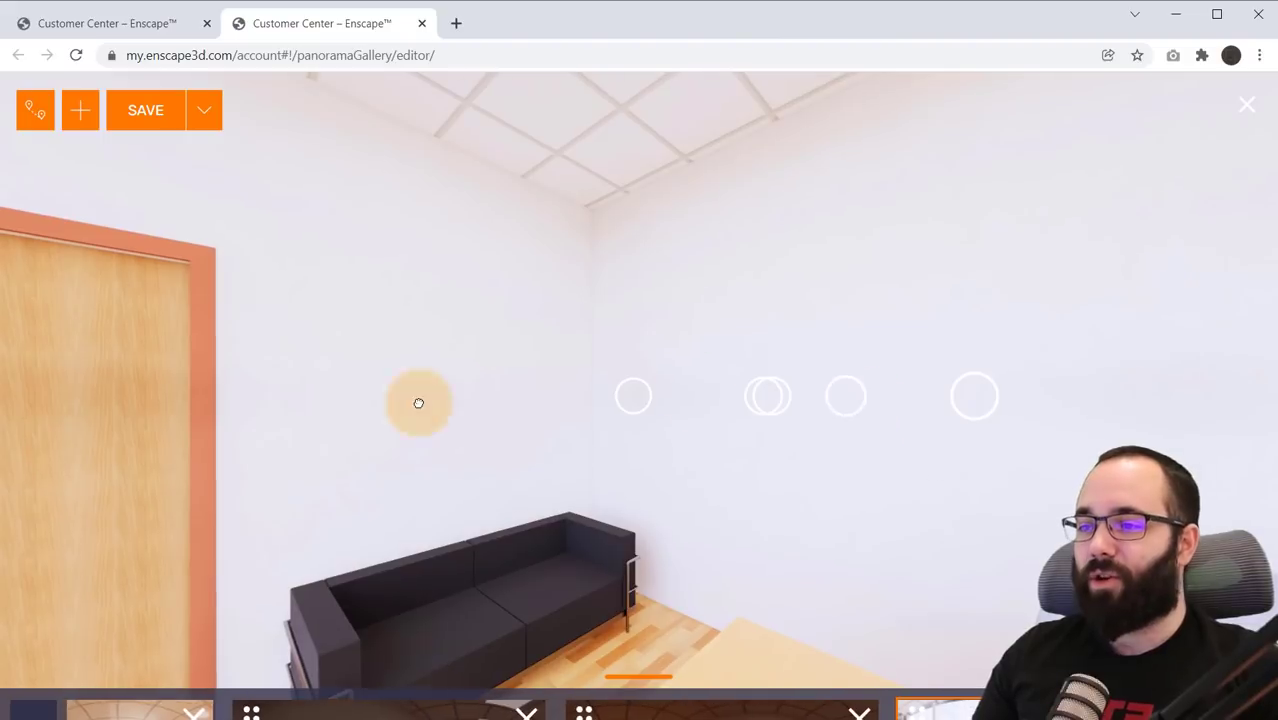
click(420, 400)
click(725, 453)
click(291, 428)
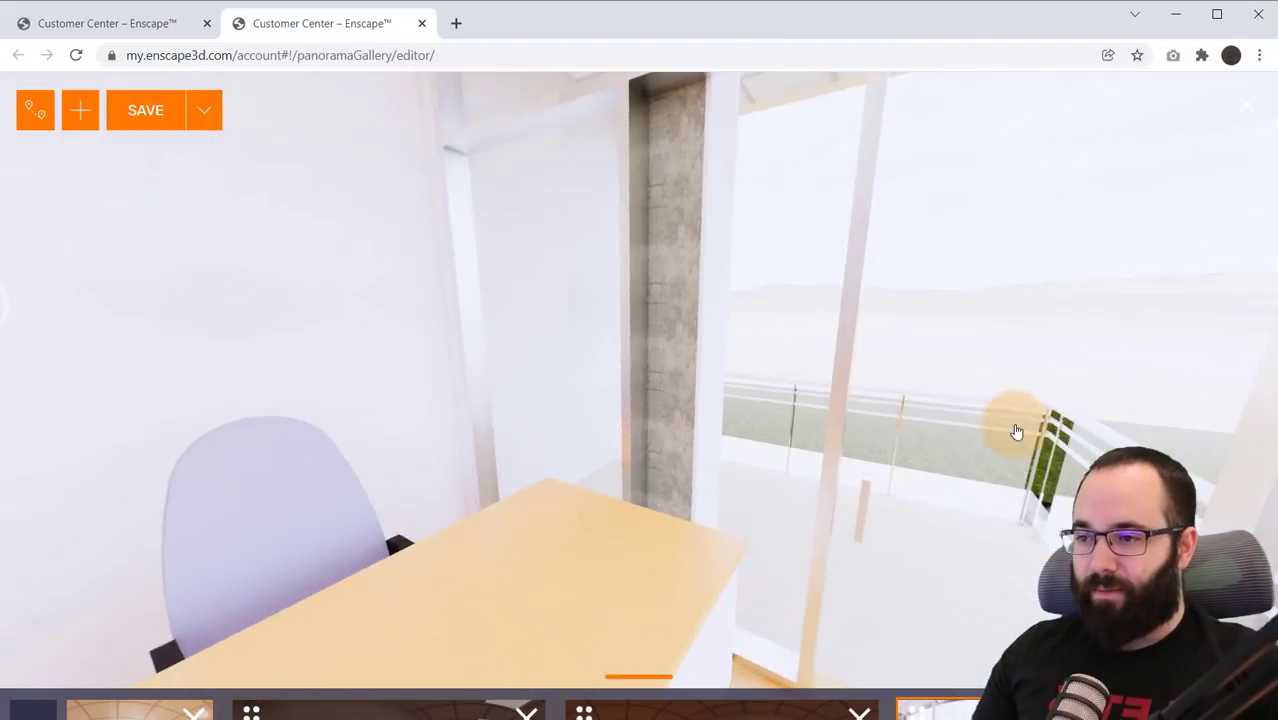
click(1016, 431)
click(448, 440)
drag(528, 452, 474, 453)
drag(725, 449, 422, 492)
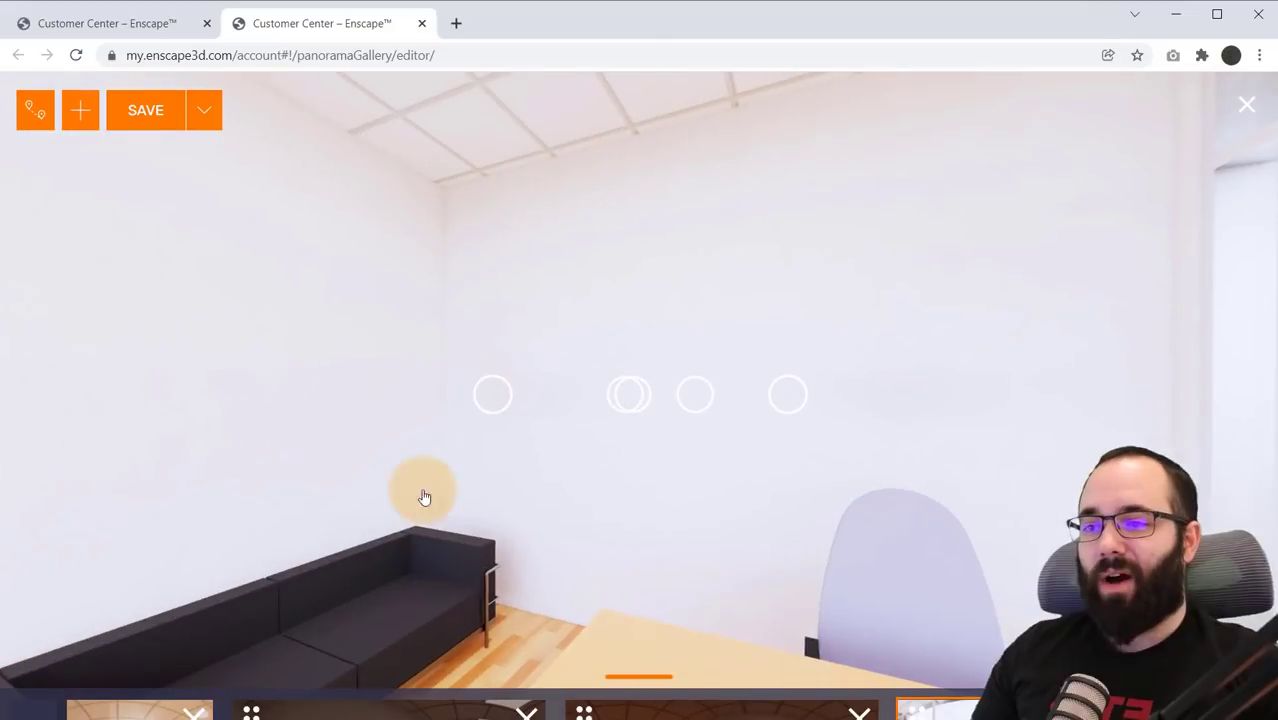
- Return through the kitchen to the open office using the waypoints, looking around both rooms
click(793, 410)
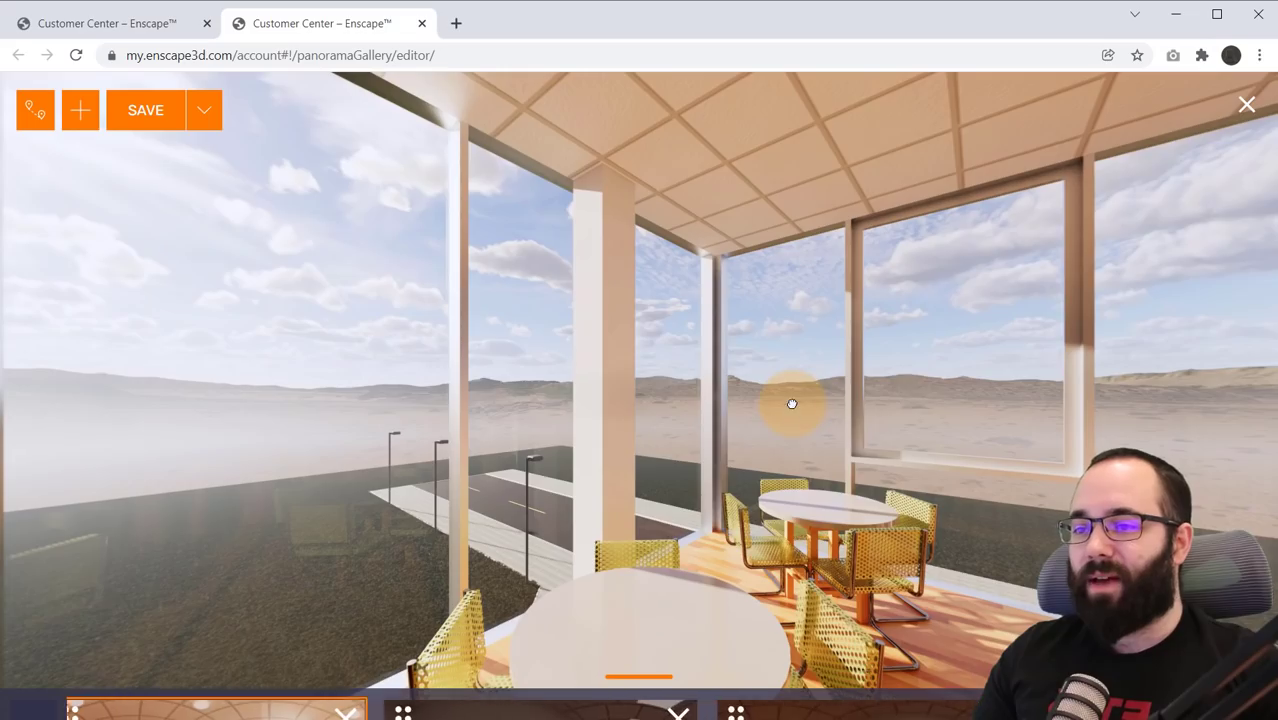
drag(790, 402, 491, 366)
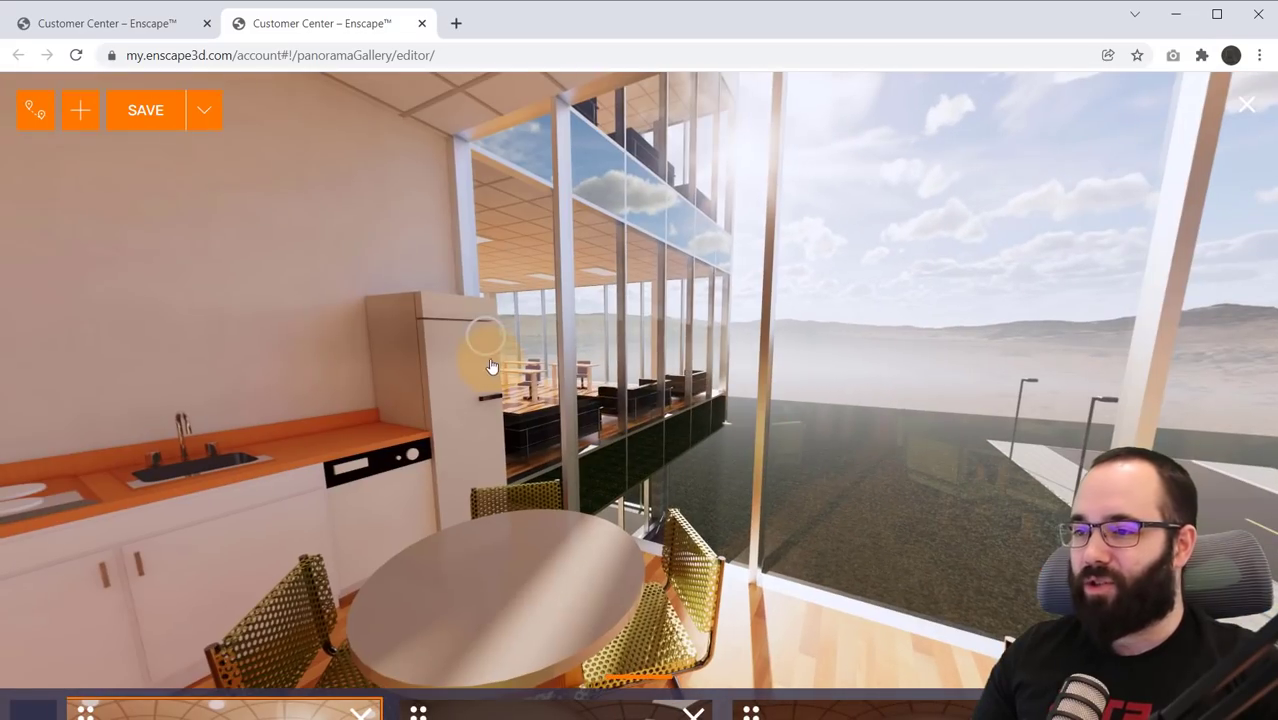
click(486, 349)
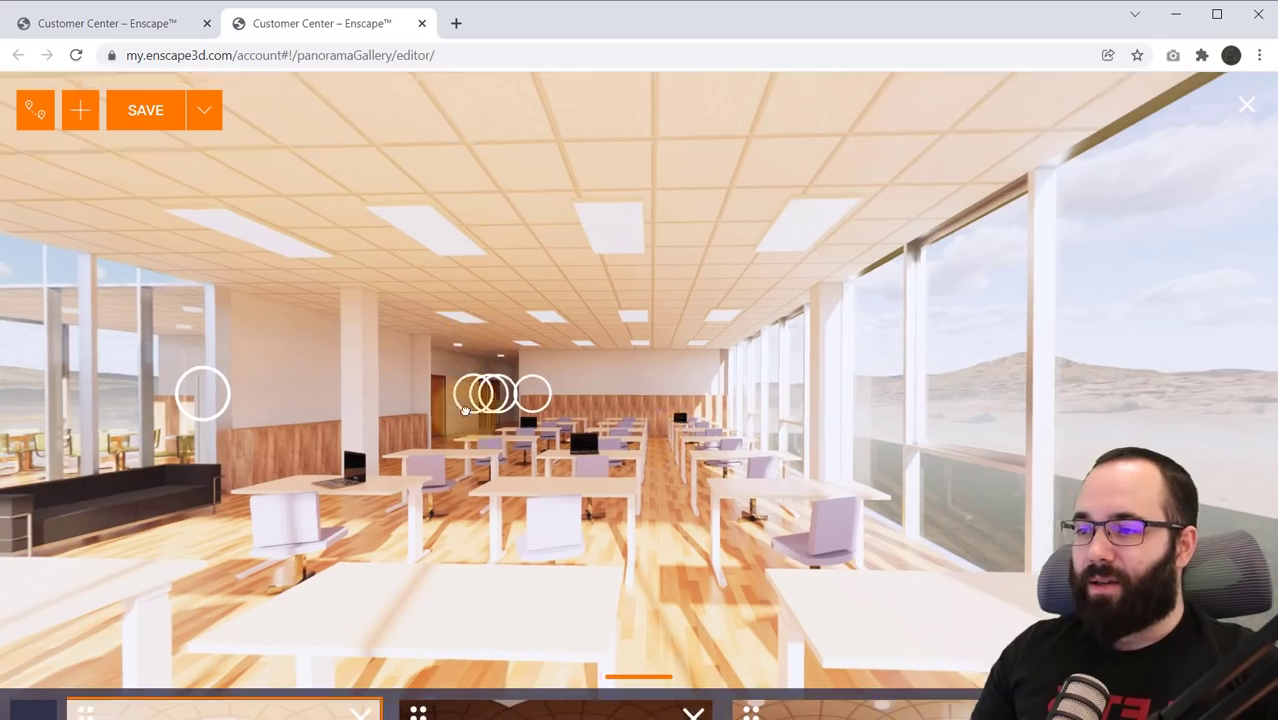
drag(590, 415, 305, 455)
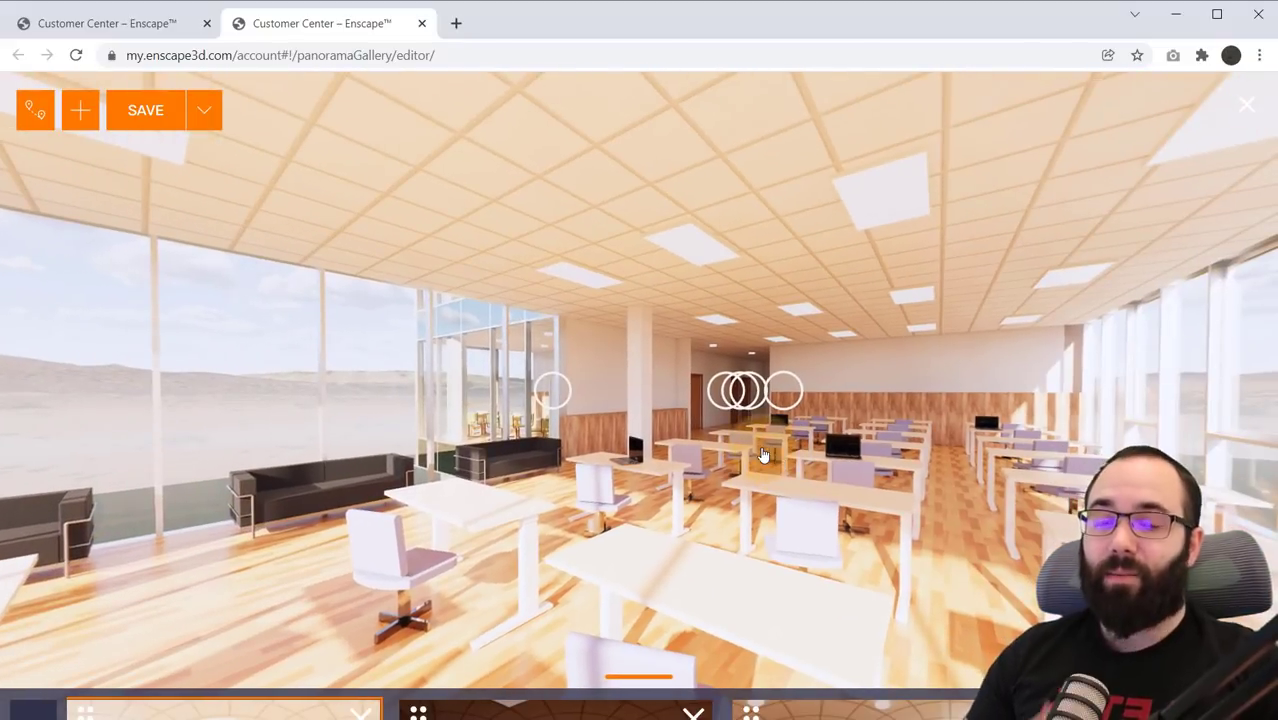
- Check the save options and save the panorama tour
click(206, 112)
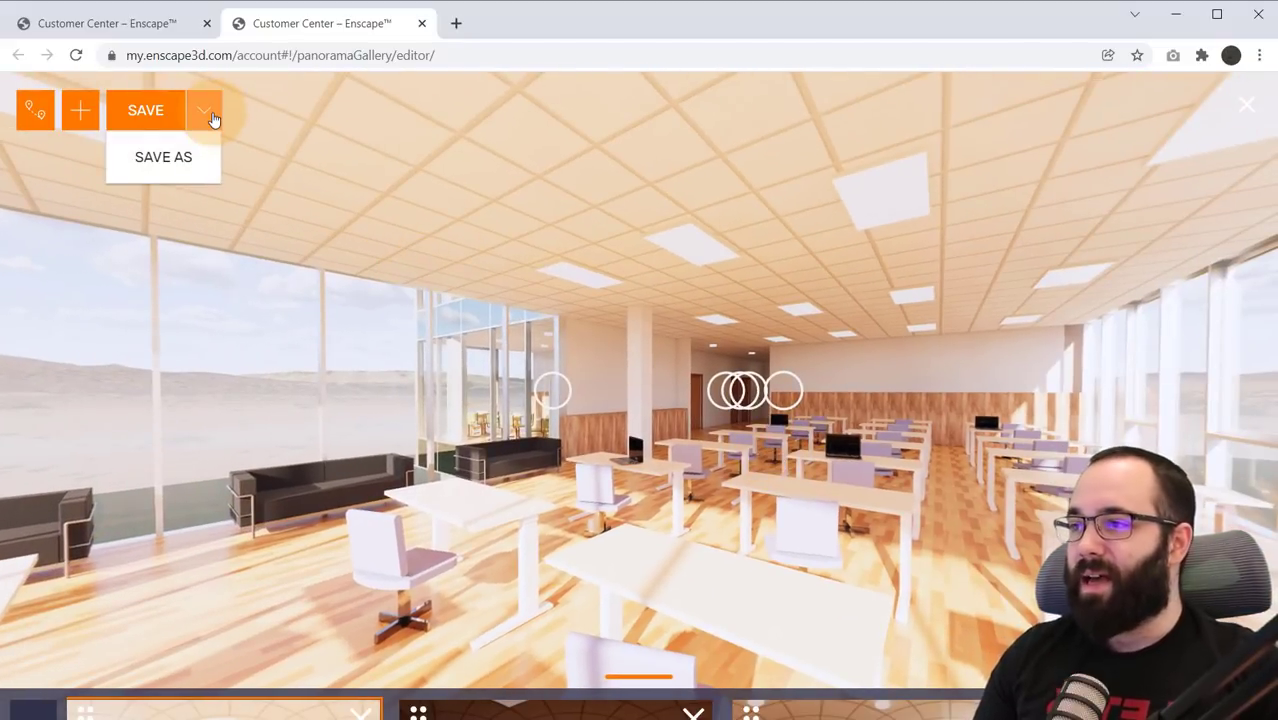
click(155, 110)
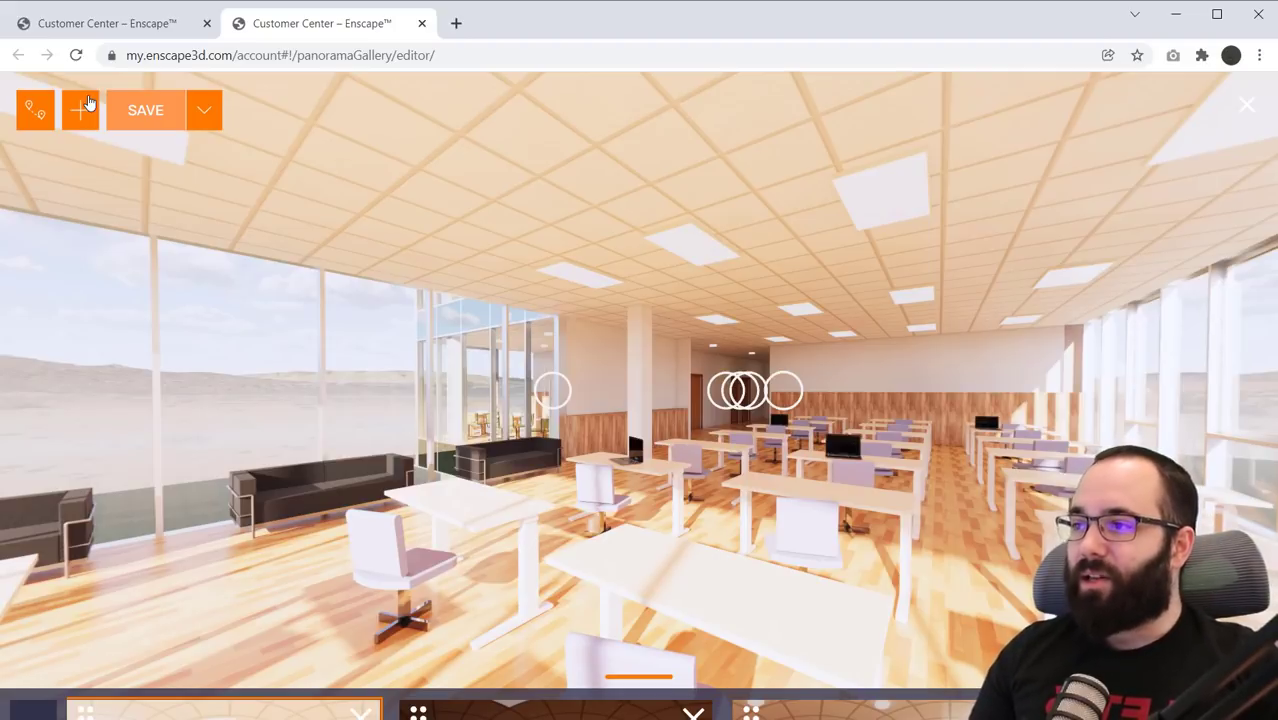
- Save the panorama gallery under the name Office Building in the Office Building Project folder
click(153, 126)
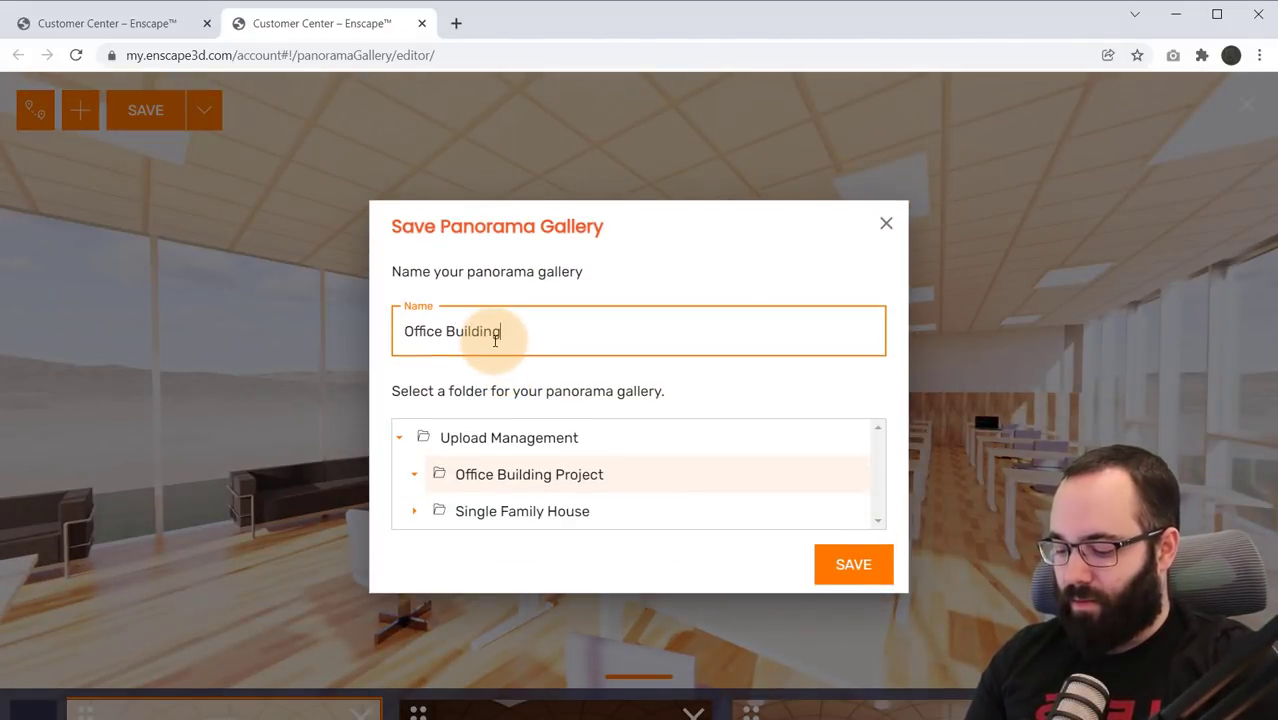
click(878, 562)
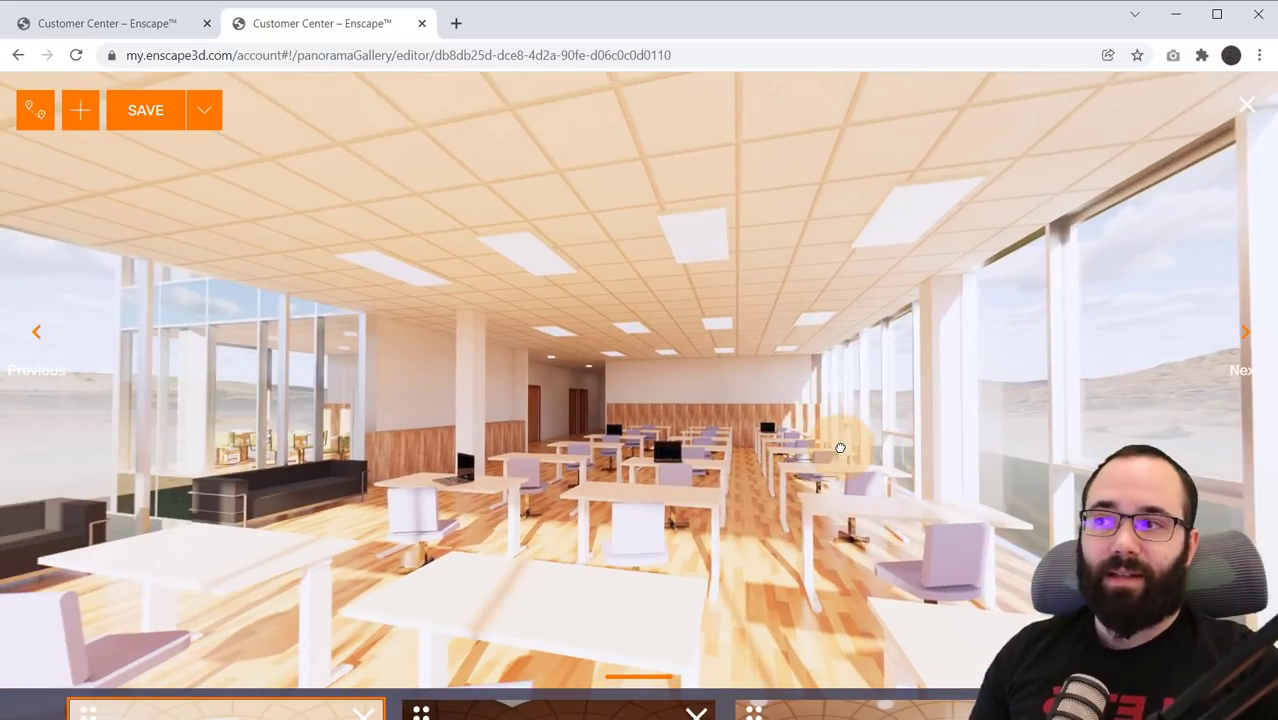
click(727, 401)
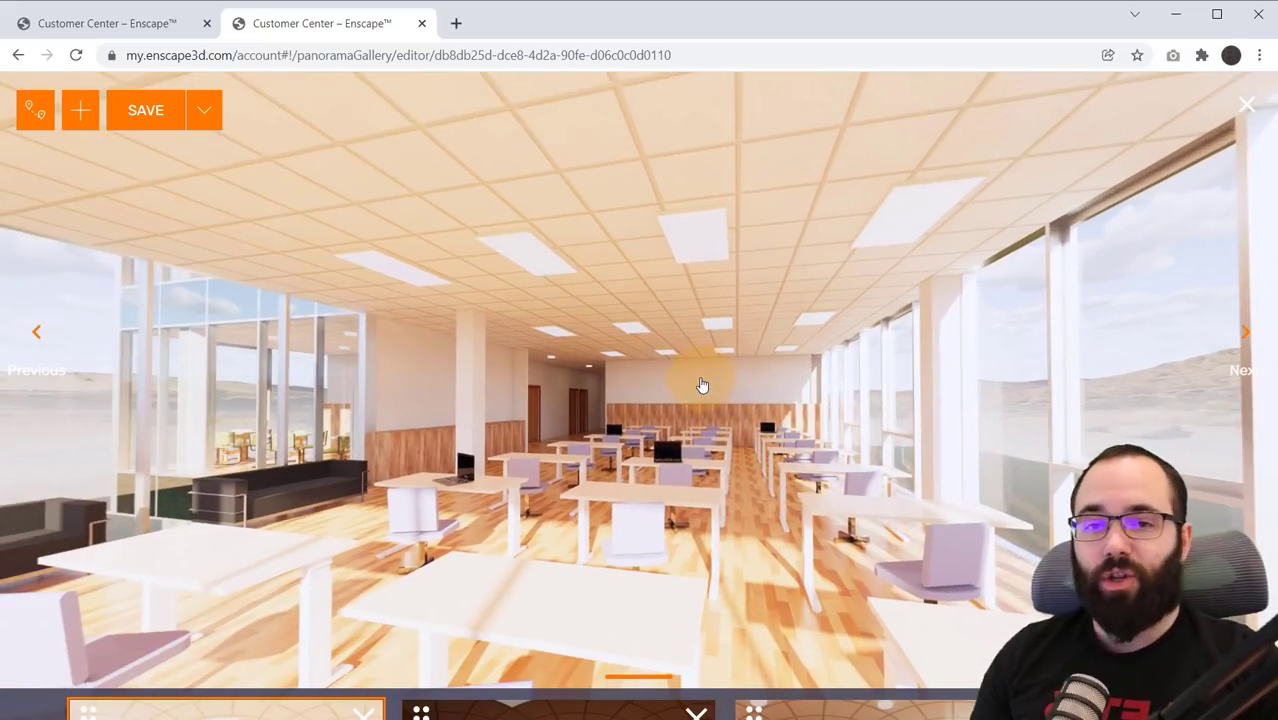
drag(666, 373, 612, 435)
drag(777, 449, 723, 468)
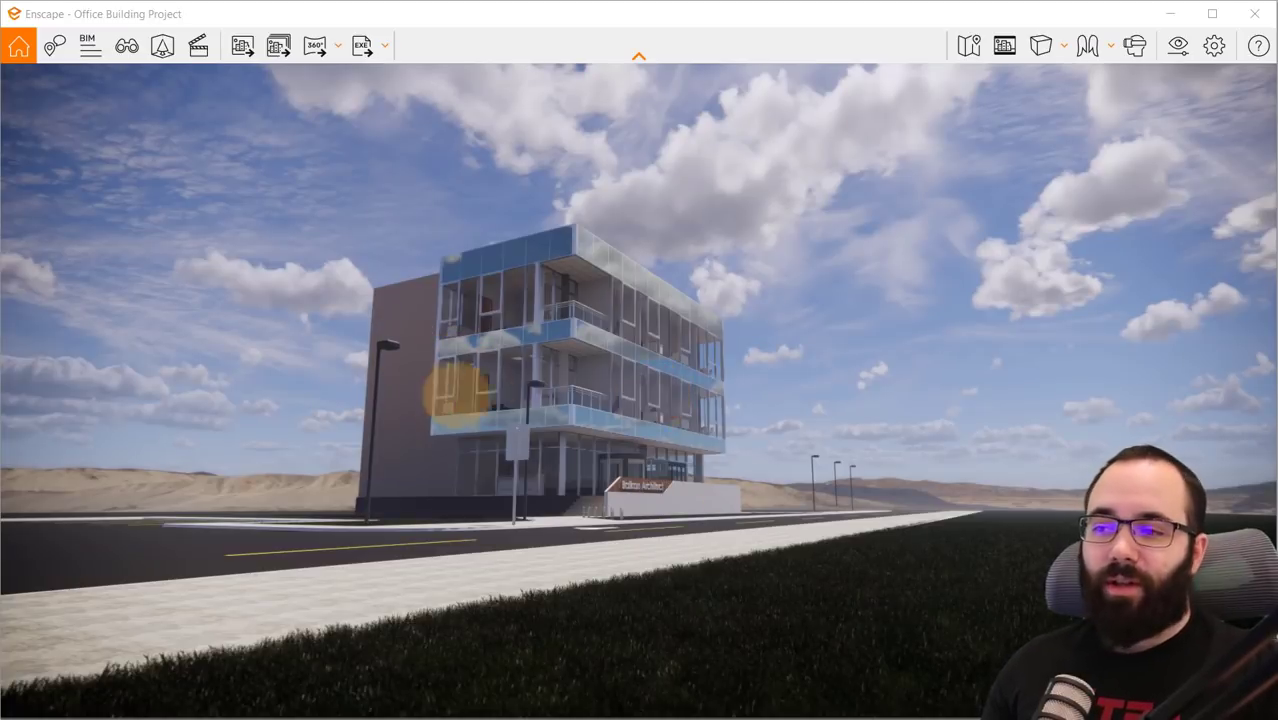
- In Enscape, approach the building's entrance stairs and change the time of day to shift the shadows on the paving
drag(458, 494, 458, 500)
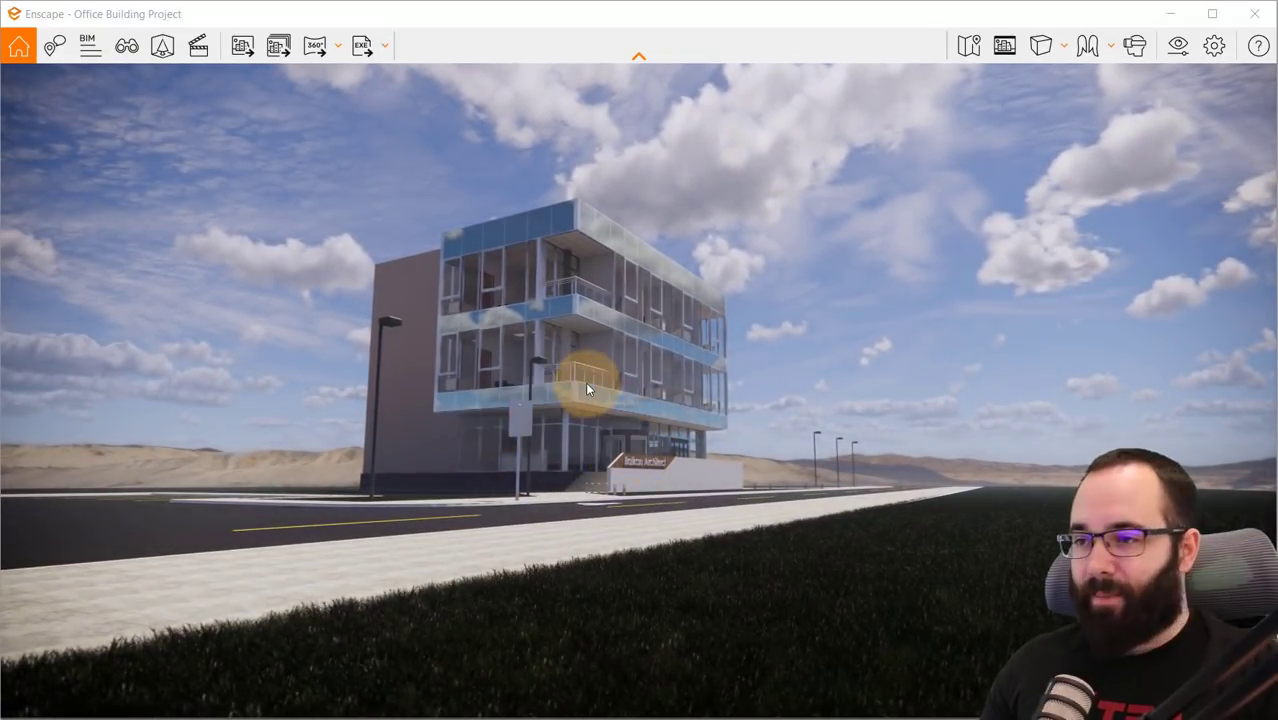
drag(585, 381, 757, 503)
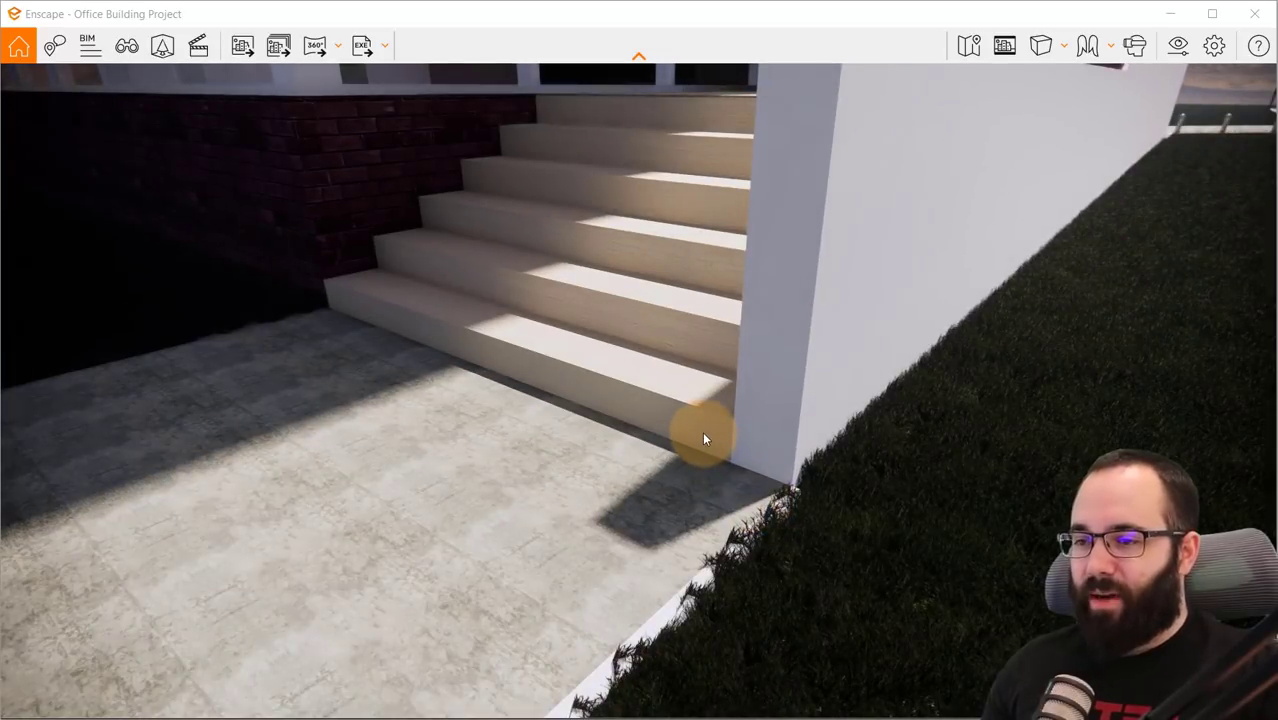
shift+right_drag(712, 435, 708, 437)
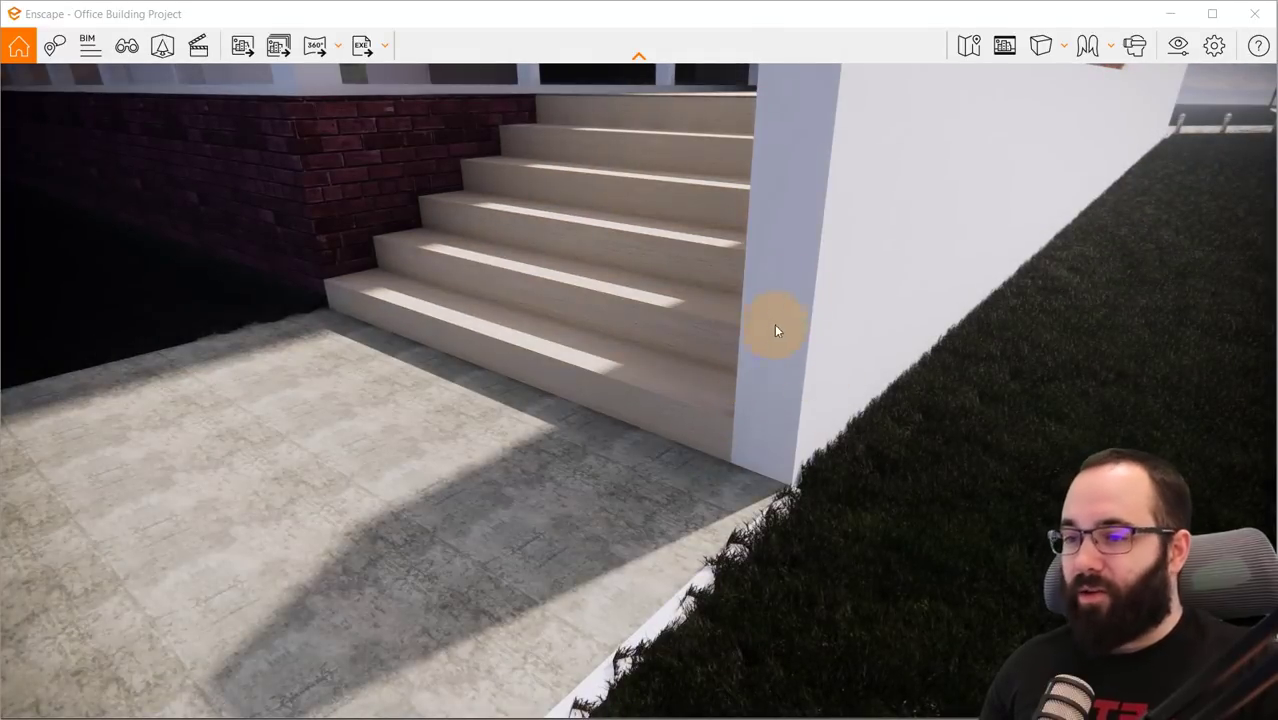
scroll(874, 219, down, 2)
scroll(736, 423, up, 4)
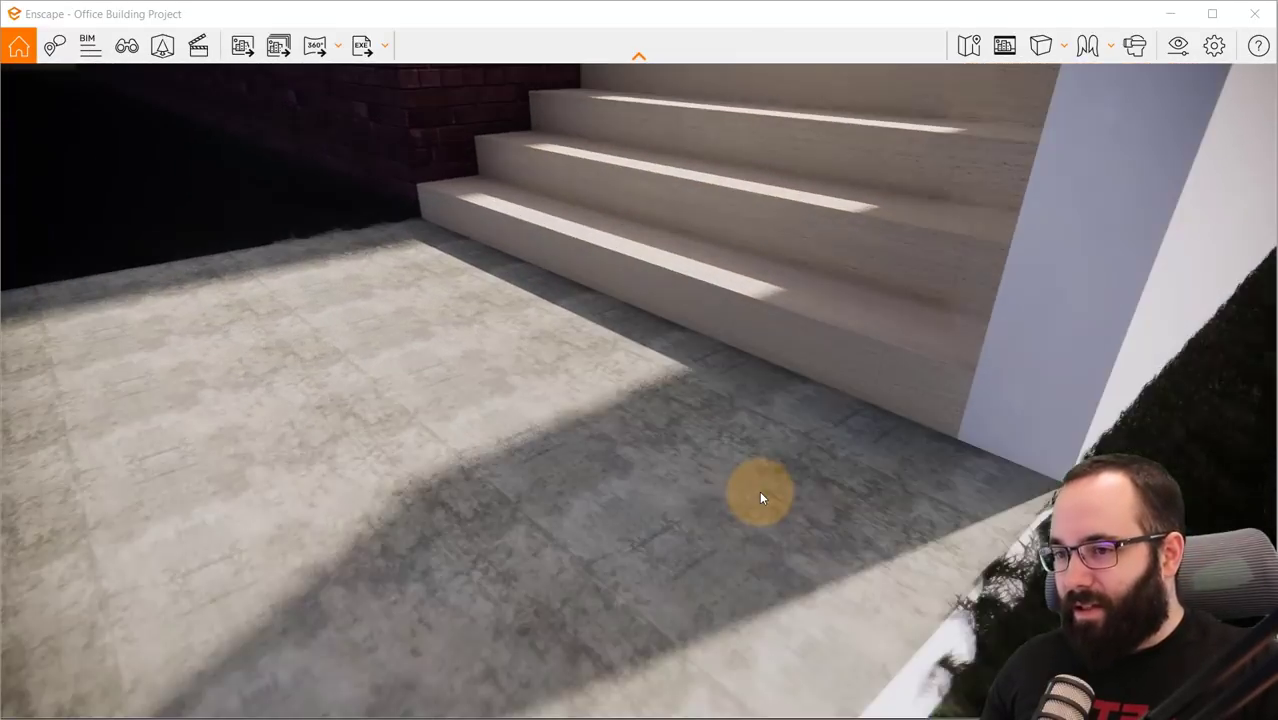
scroll(759, 490, up, 2)
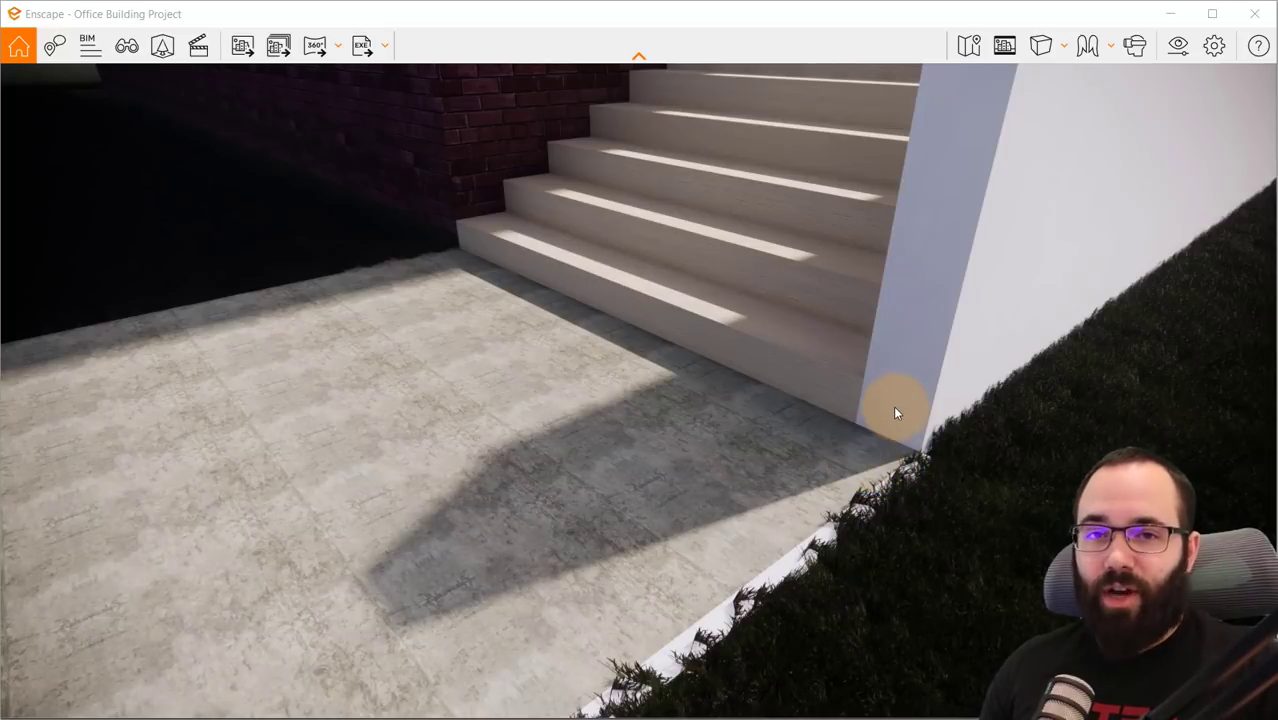
- Open the visual settings for the atmosphere, set Shadow Sharpness to 83 %, and inspect the shadow beside the stairs
click(1174, 46)
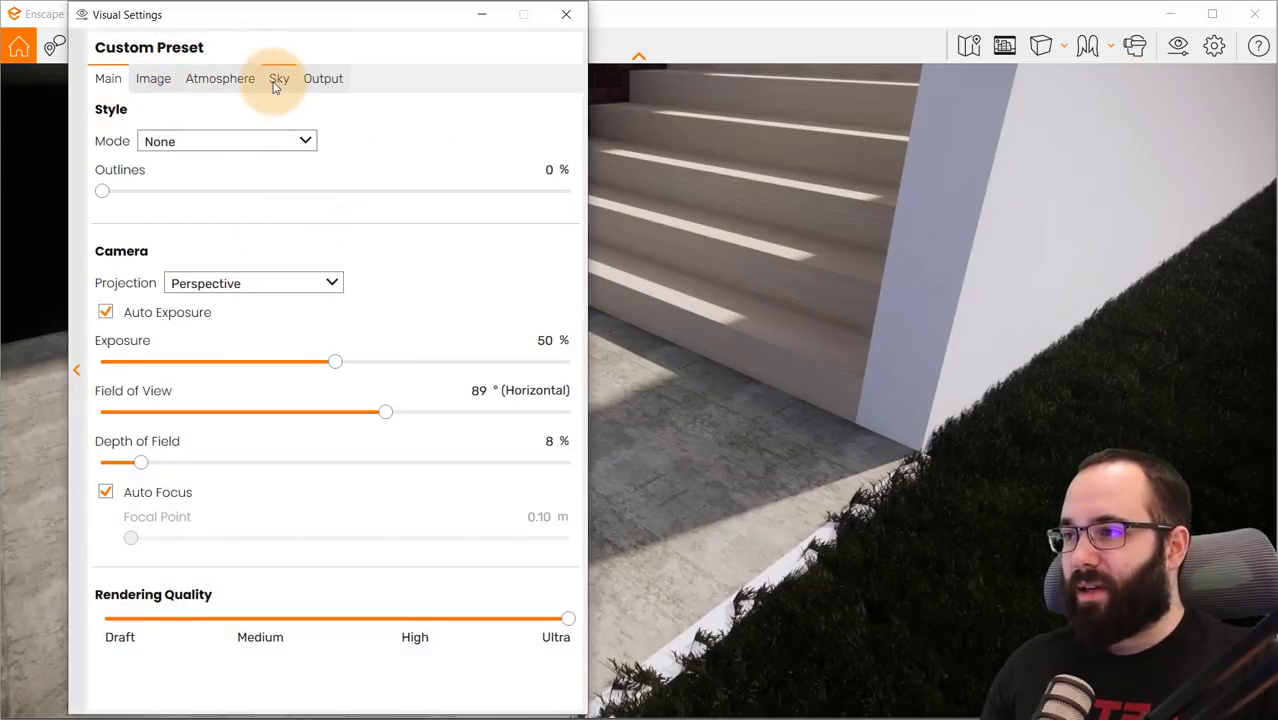
click(238, 80)
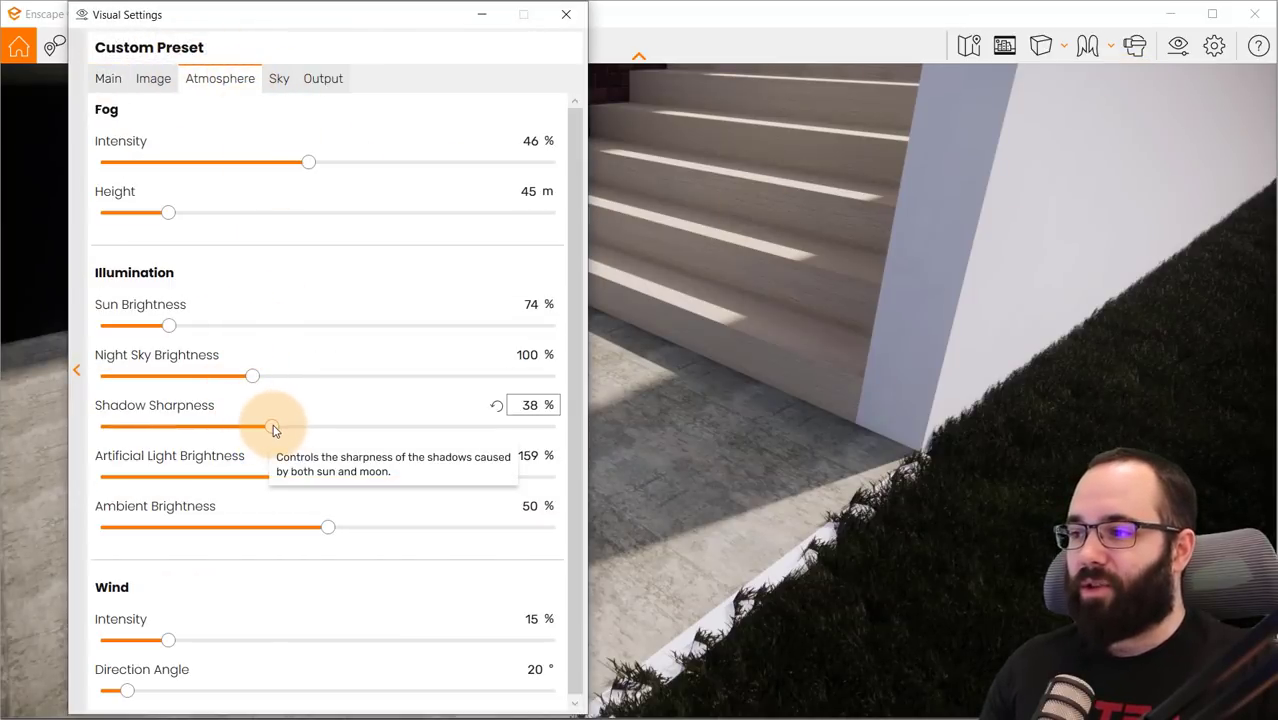
drag(273, 430, 476, 457)
drag(371, 20, 105, 62)
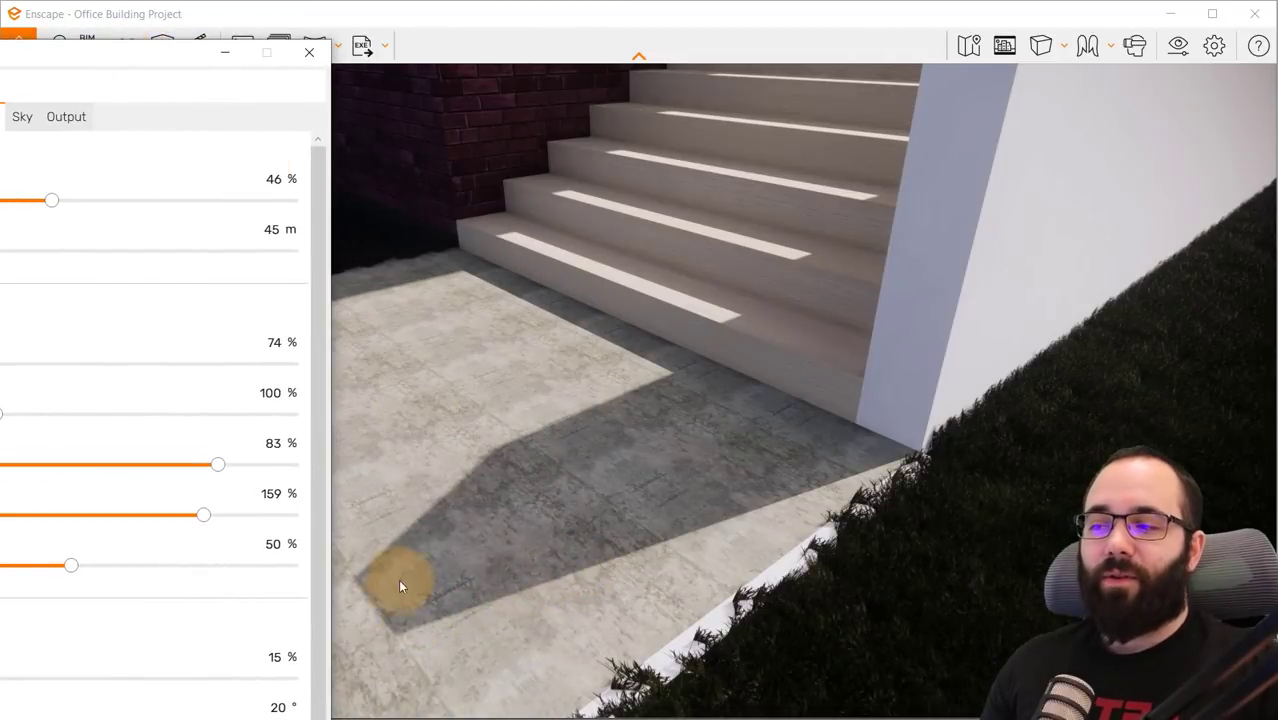
drag(169, 50, 372, 35)
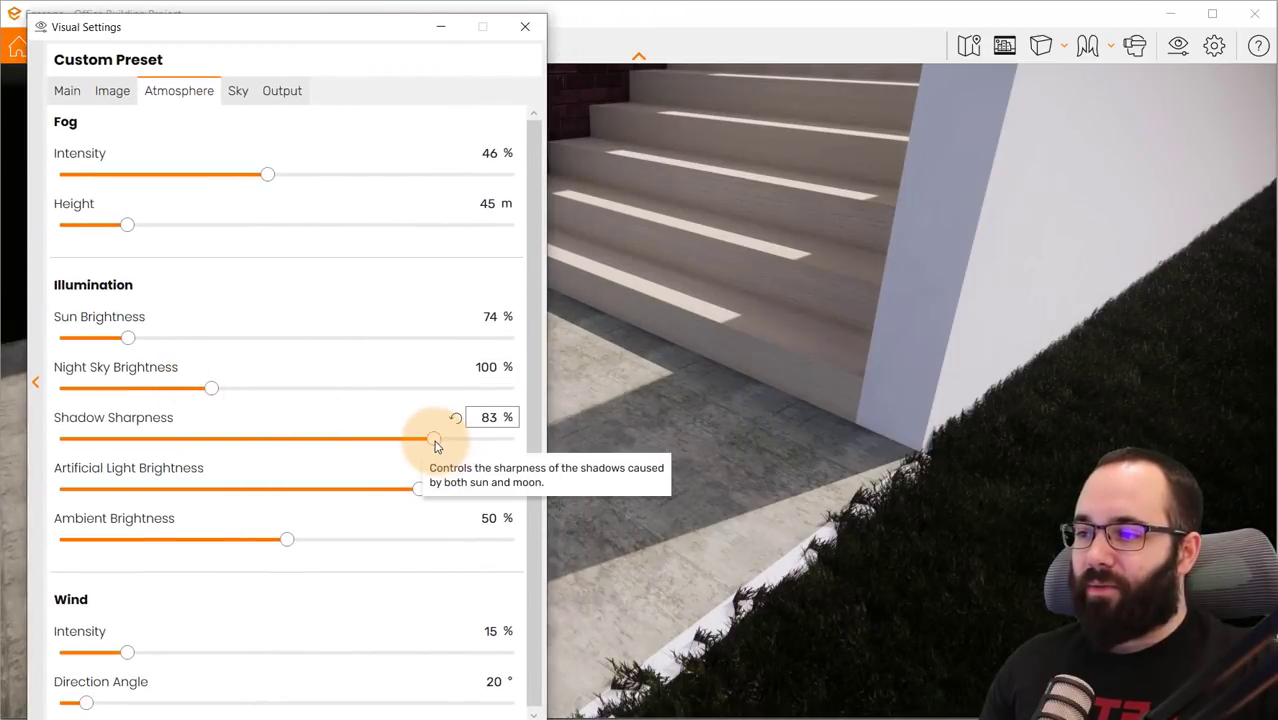
- Set Shadow Sharpness to 20 % and compare the shadow edges on the paving
drag(435, 445, 150, 440)
drag(360, 32, 433, 465)
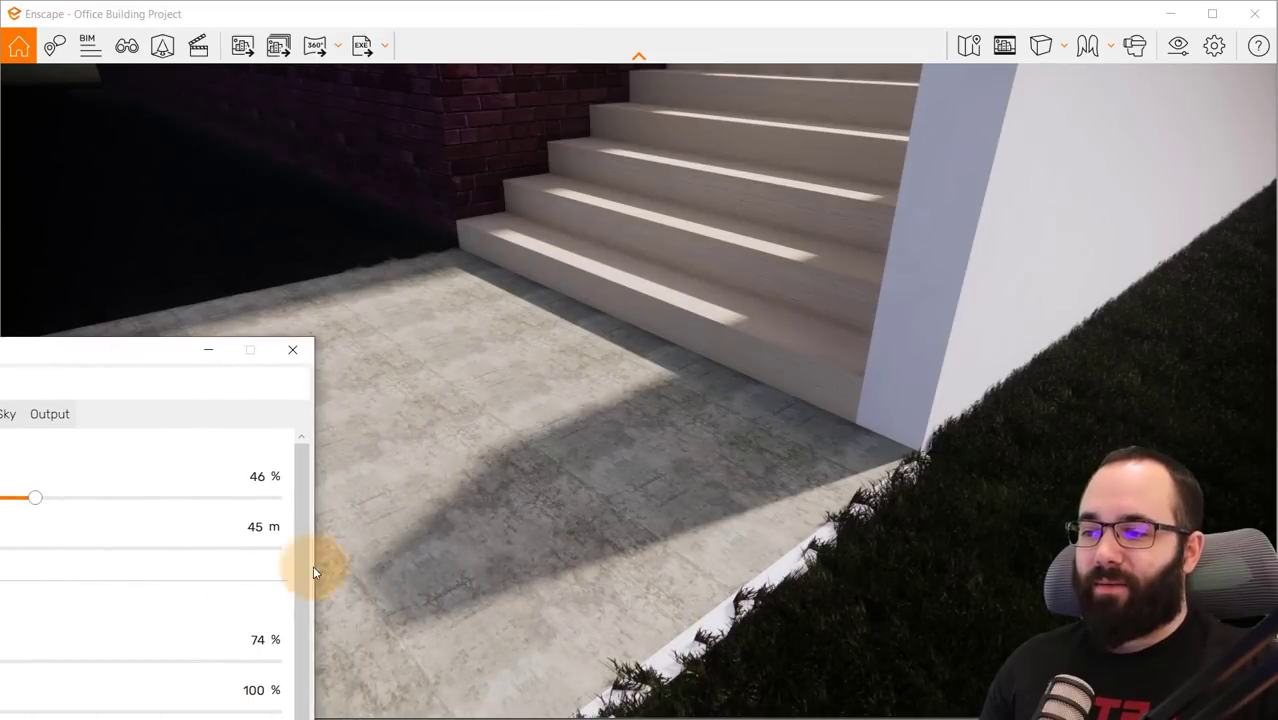
drag(171, 352, 389, 41)
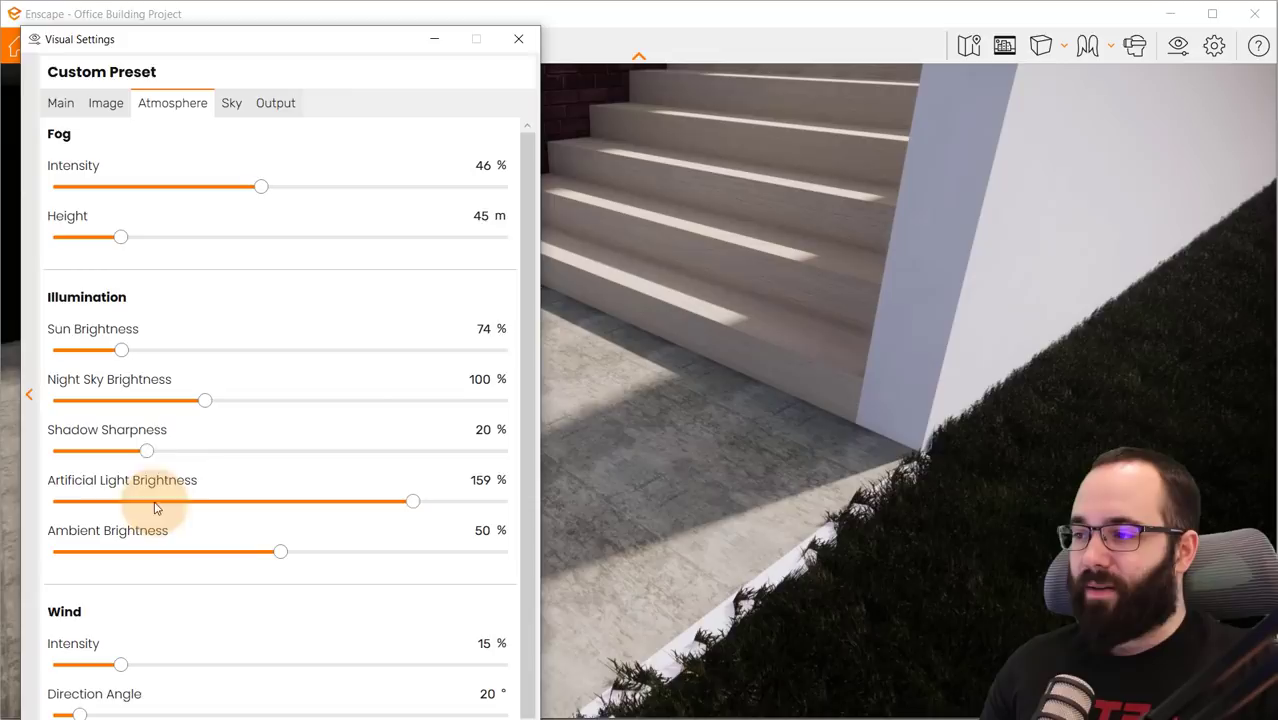
- Reset Shadow Sharpness to its default of 50 % and close the visual settings
click(449, 432)
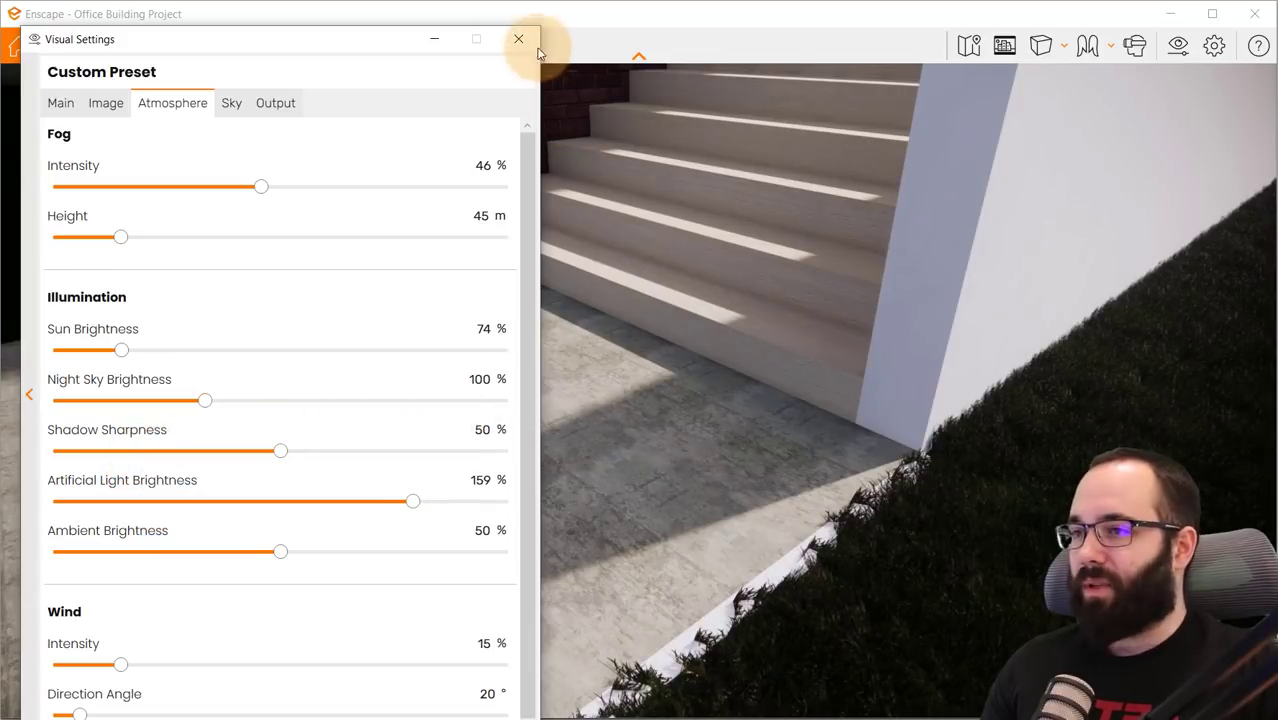
click(518, 38)
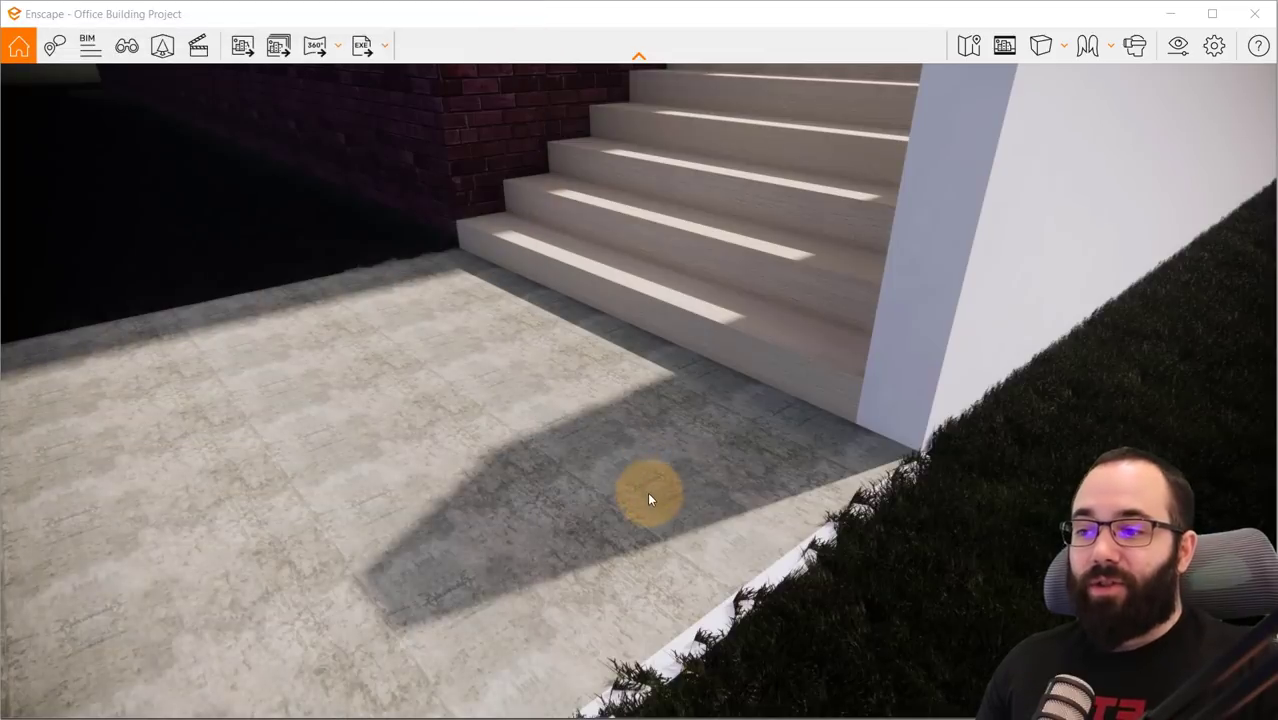
drag(674, 526, 714, 485)
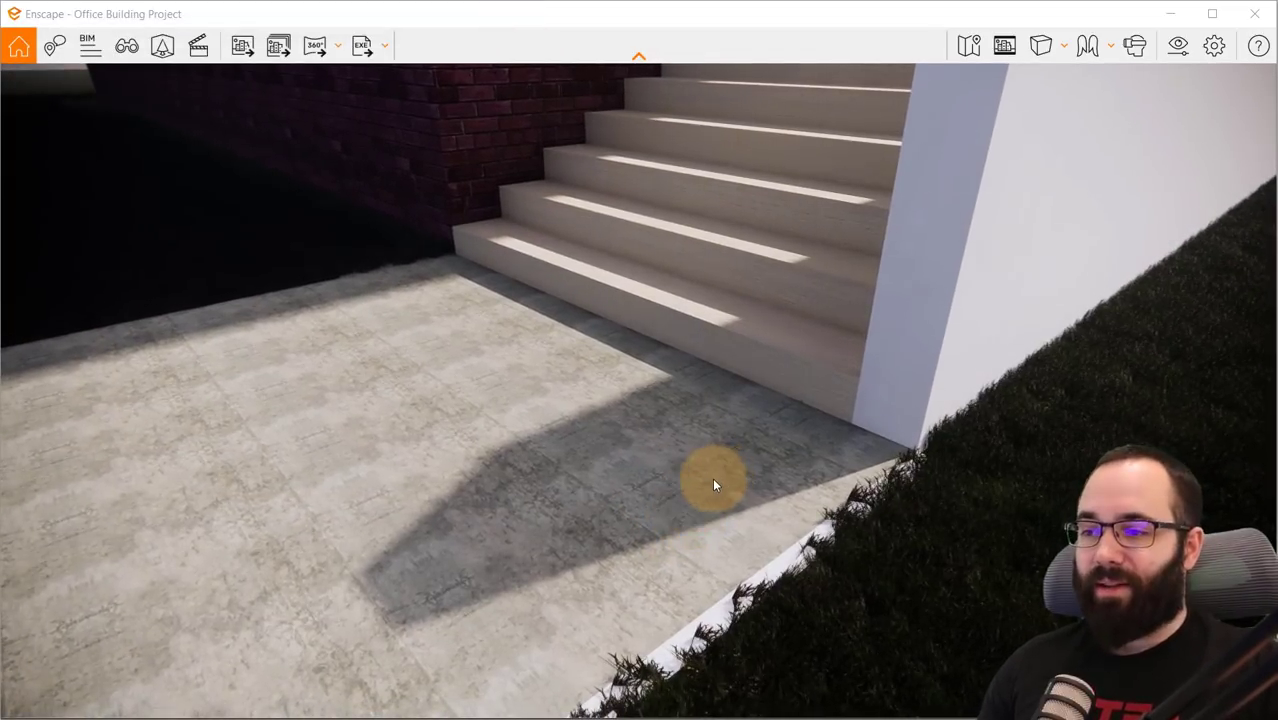
scroll(699, 487, down, 2)
scroll(696, 486, up, 1)
scroll(646, 505, down, 5)
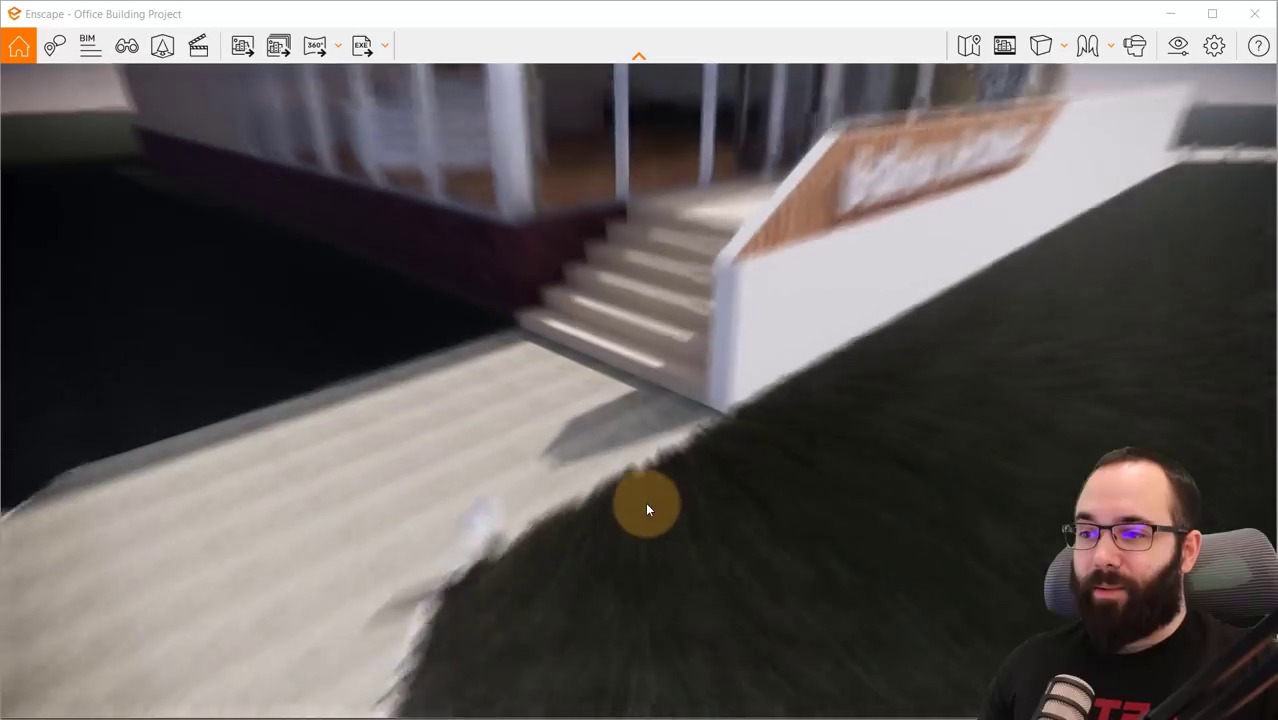
scroll(645, 503, down, 6)
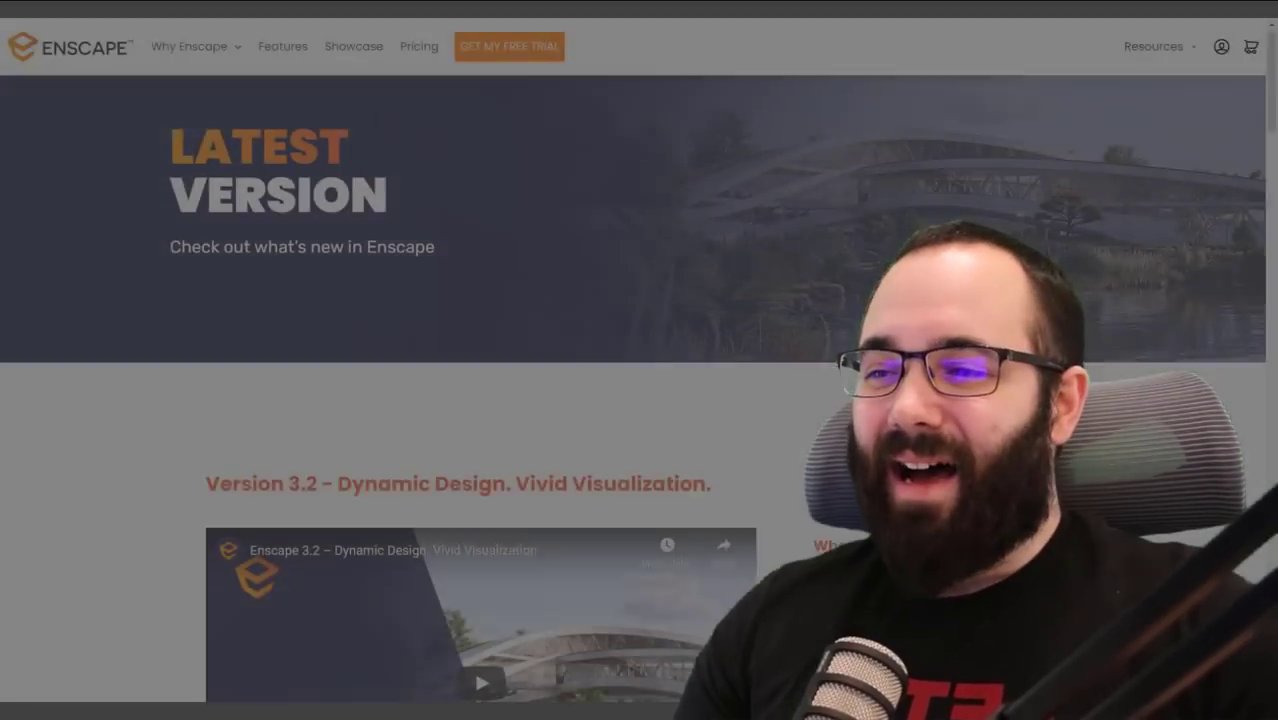
- Read through the new features and benefits of version 3.2 on the Enscape website's Latest Version page
scroll(640, 400, down, 5)
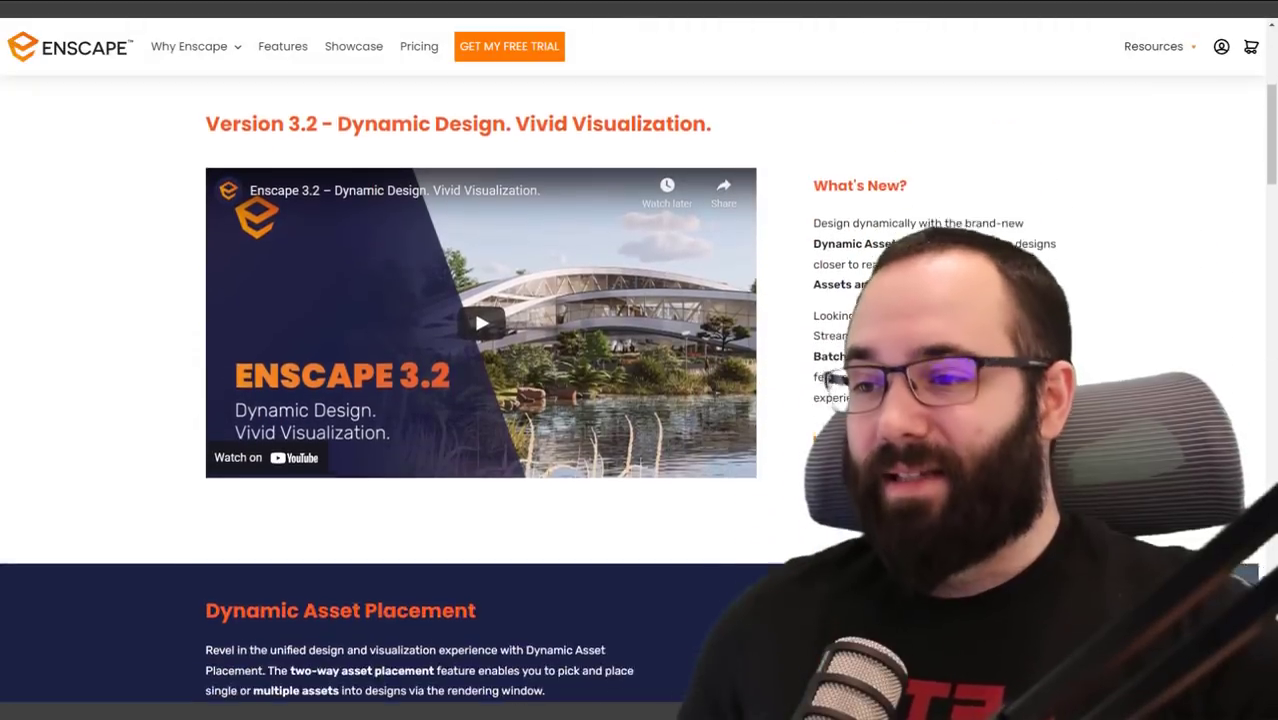
scroll(640, 400, down, 5)
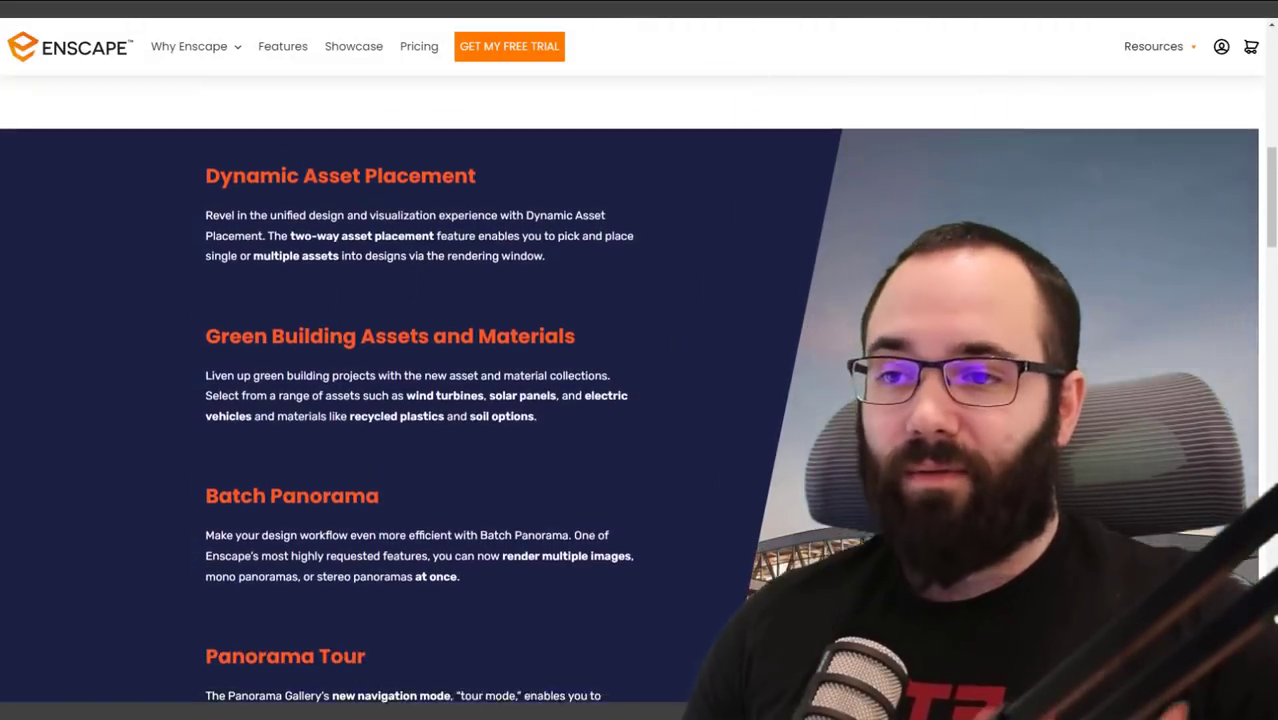
scroll(640, 400, down, 5)
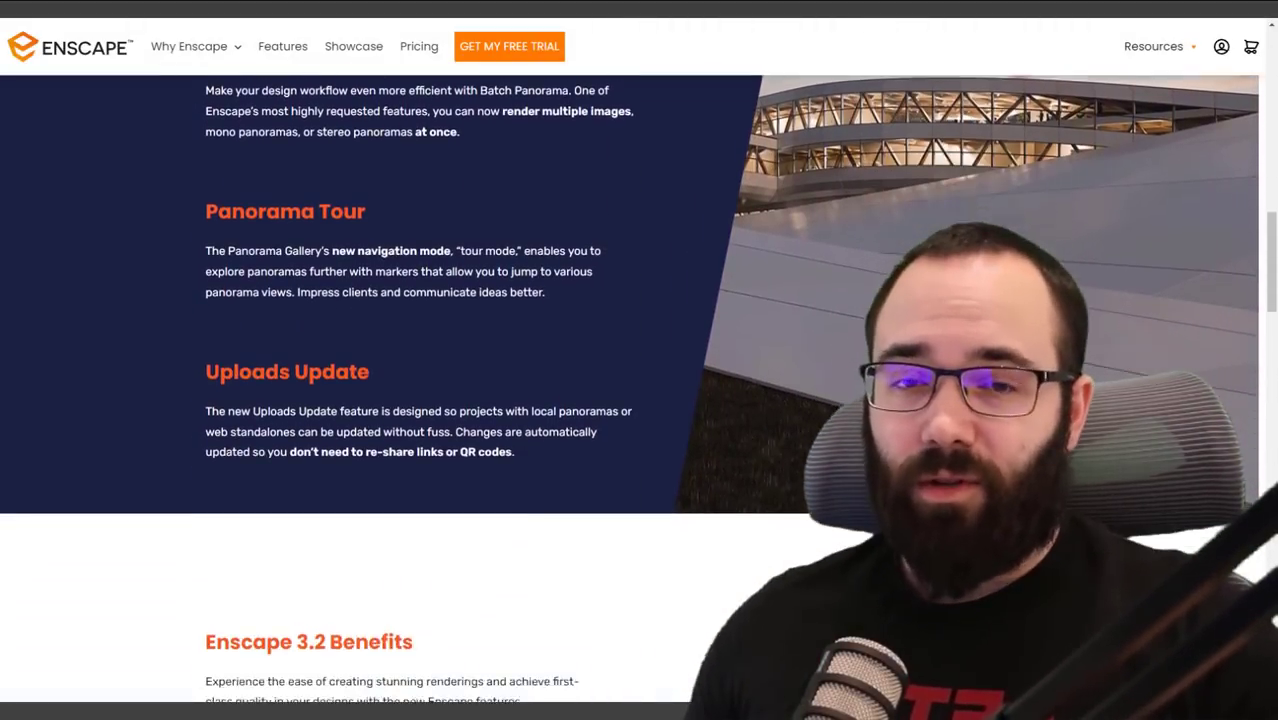
scroll(640, 400, down, 5)
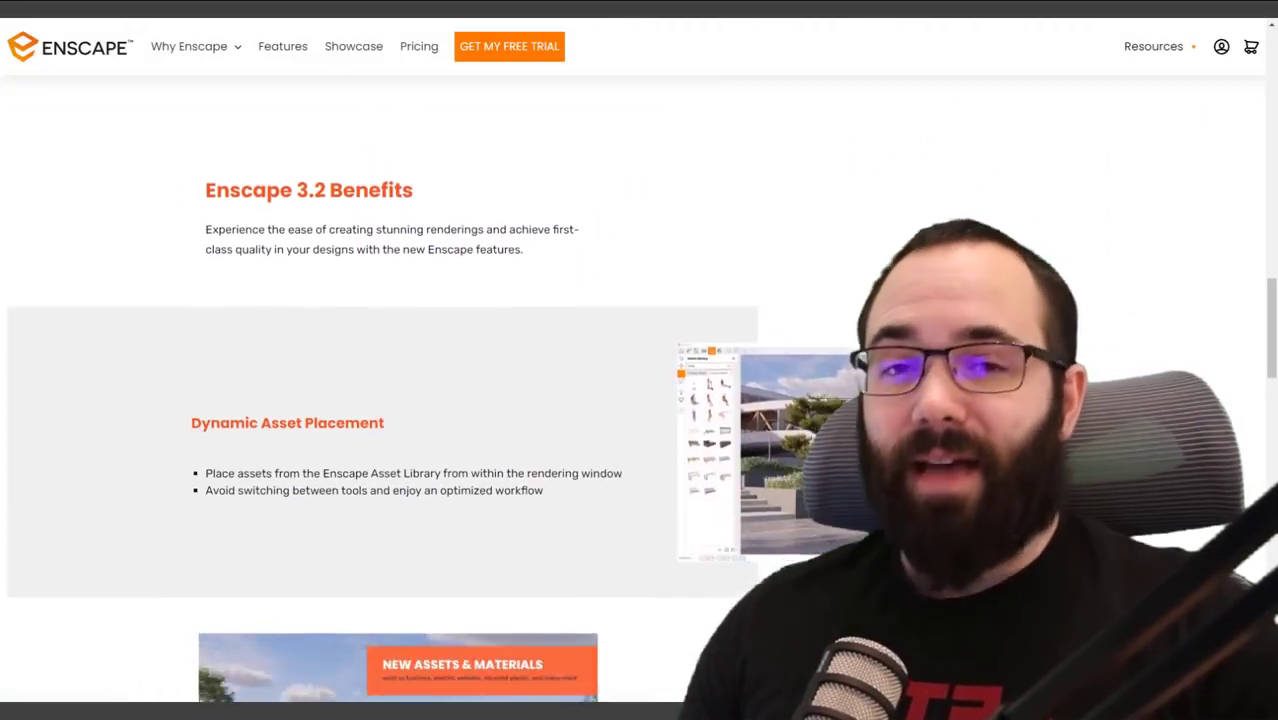
scroll(640, 400, down, 5)
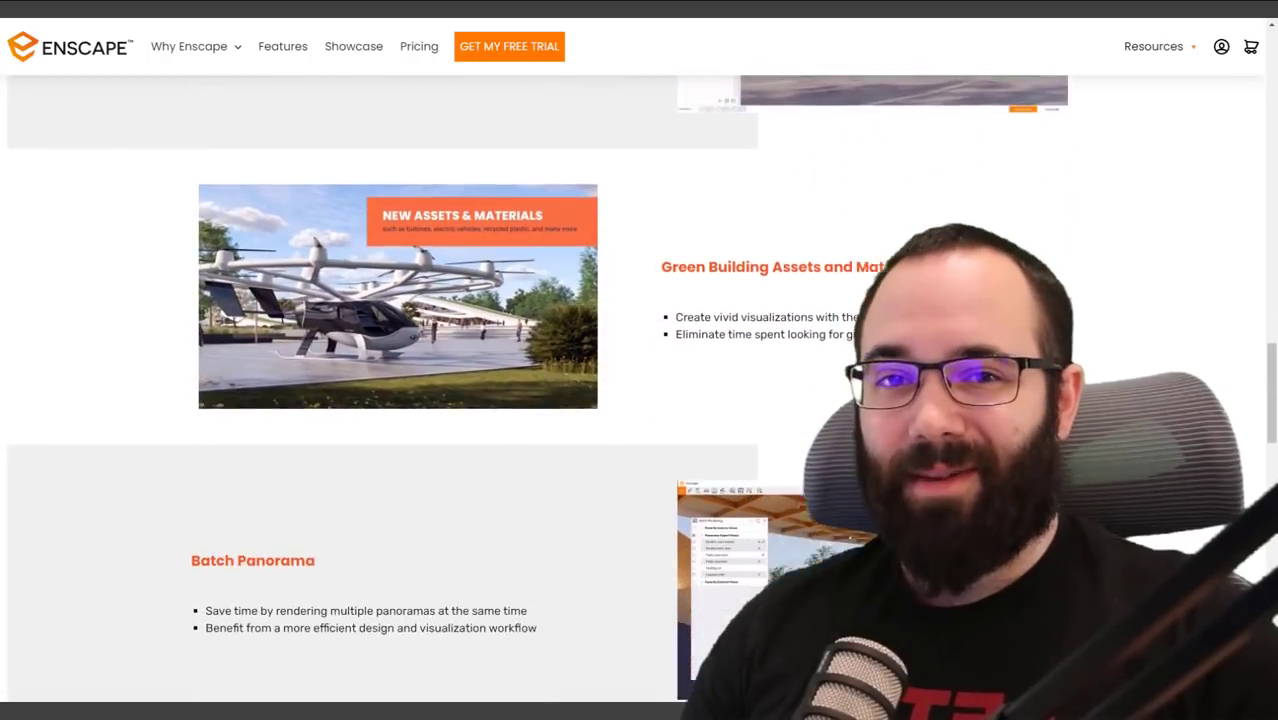
scroll(640, 400, down, 5)
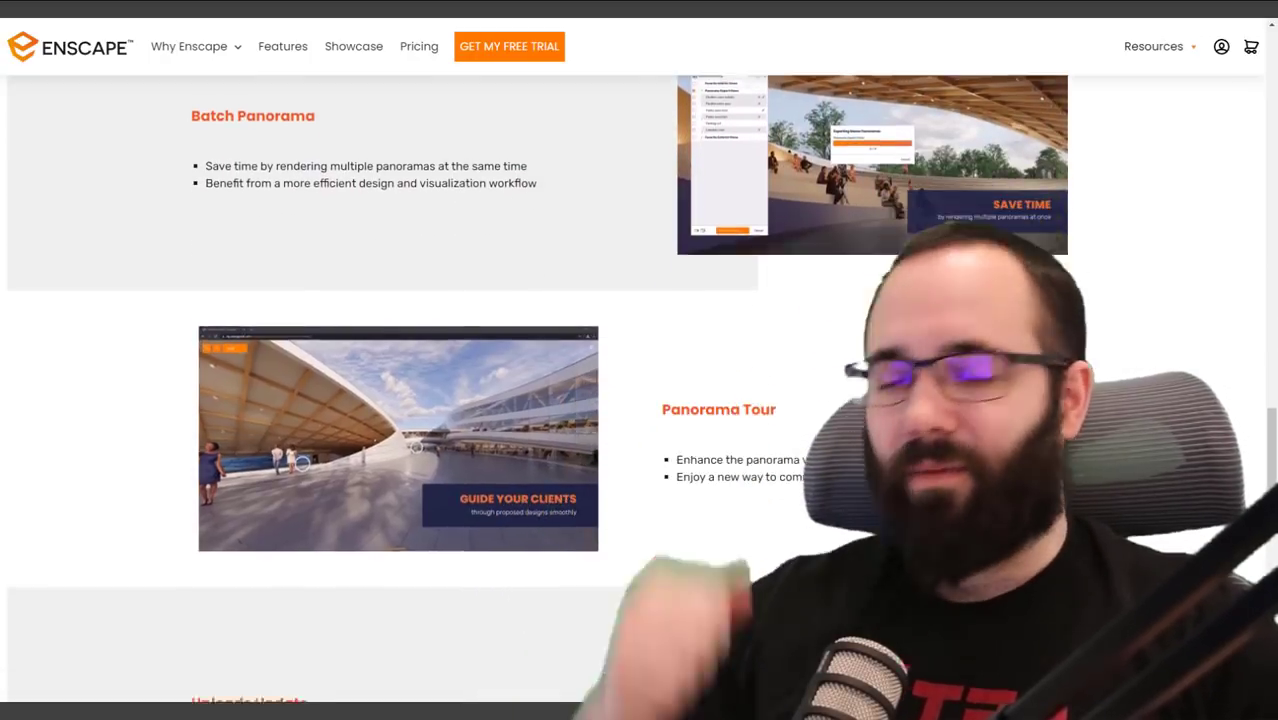
scroll(640, 400, down, 5)
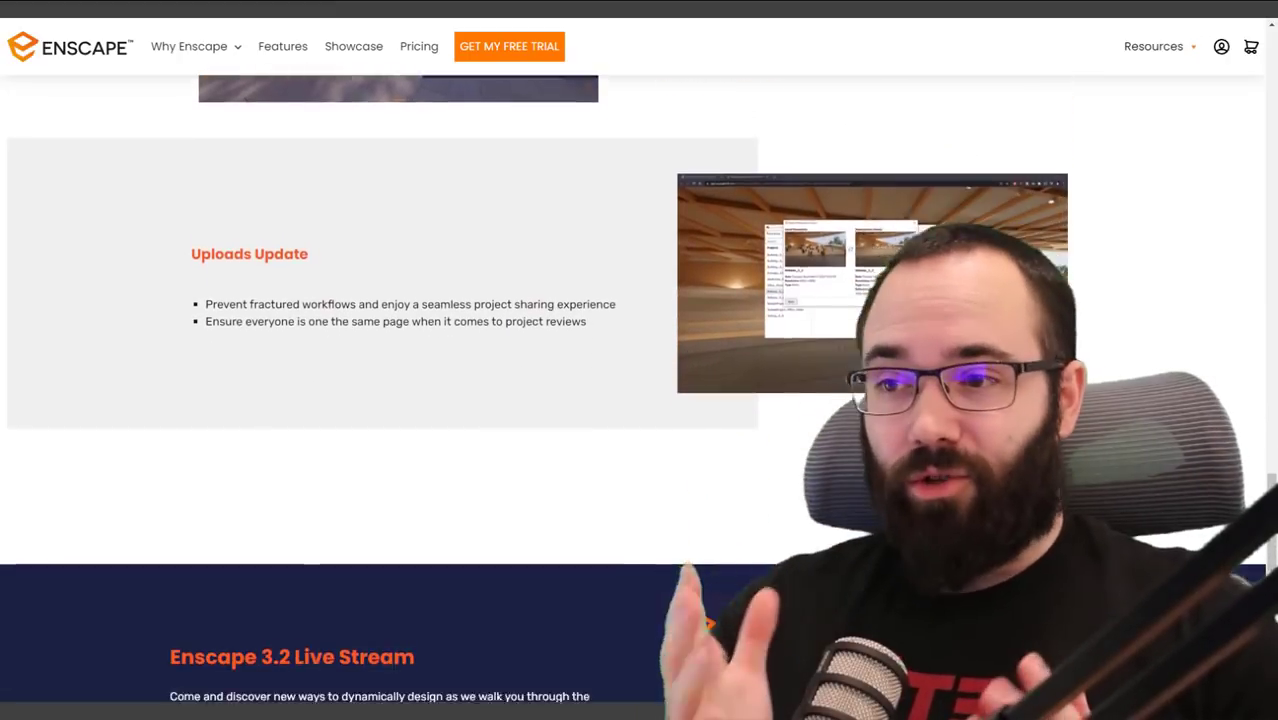
scroll(640, 400, down, 3)
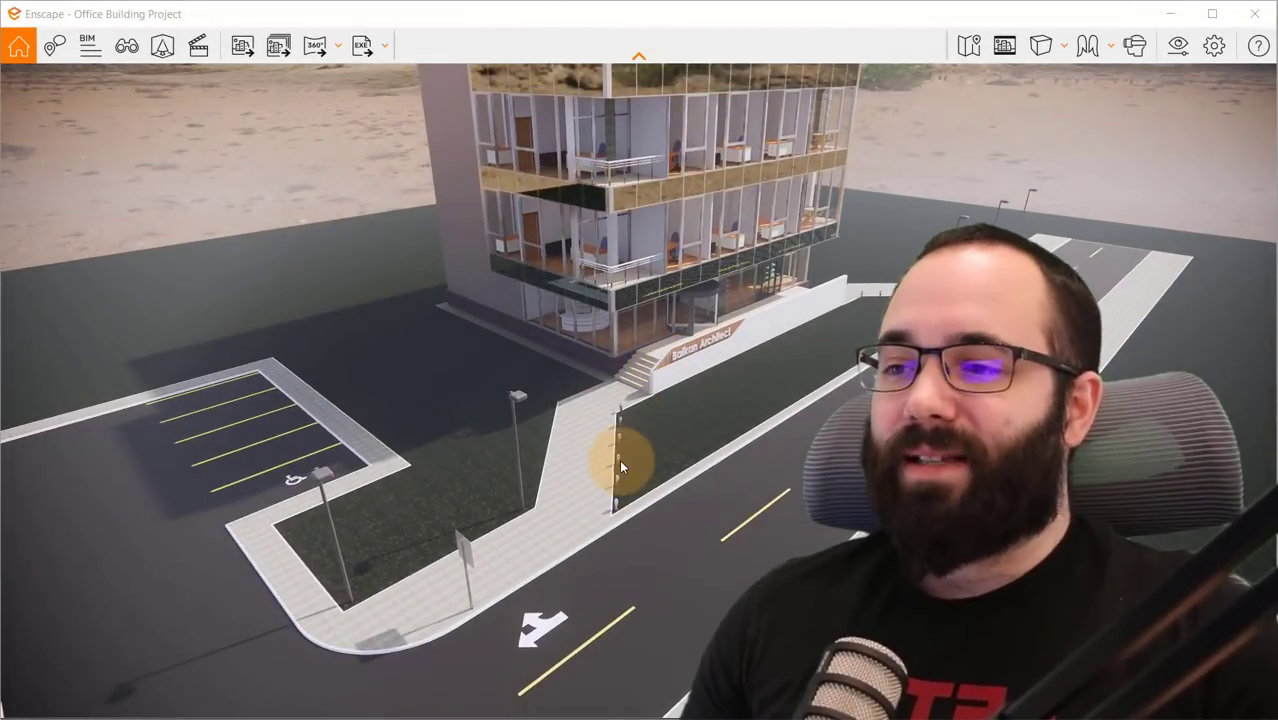
right_drag(621, 461, 606, 502)
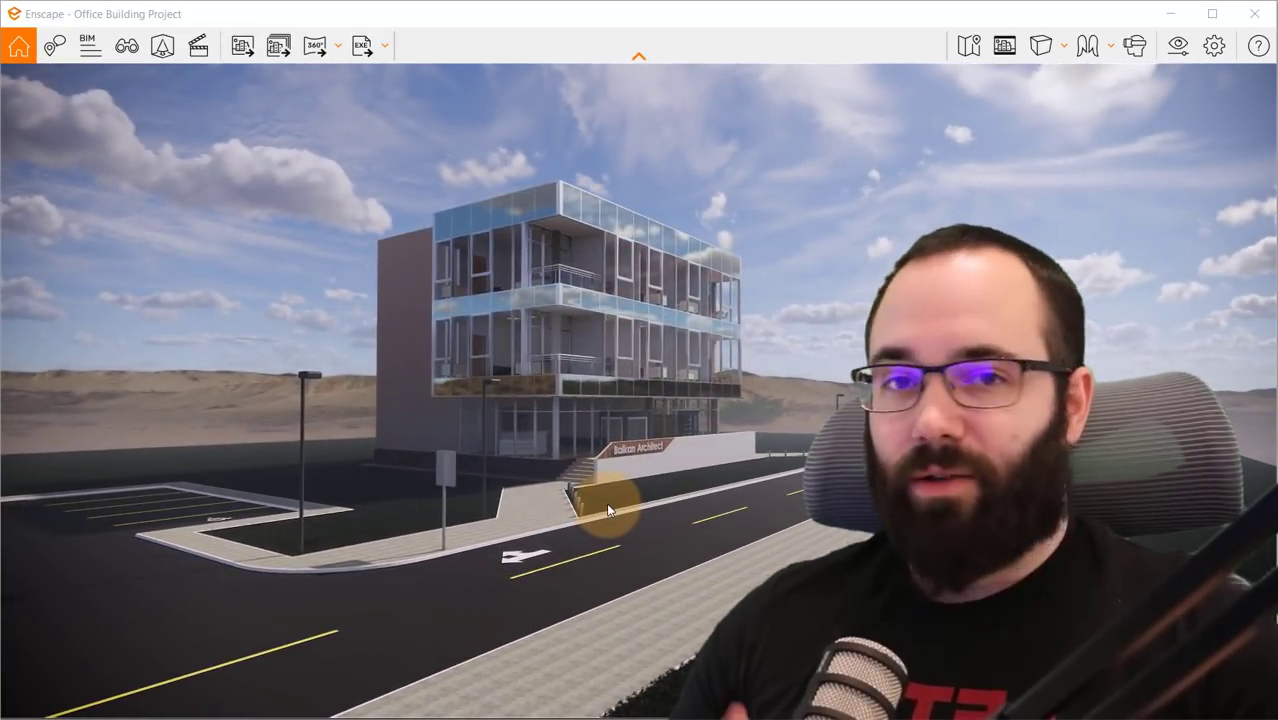